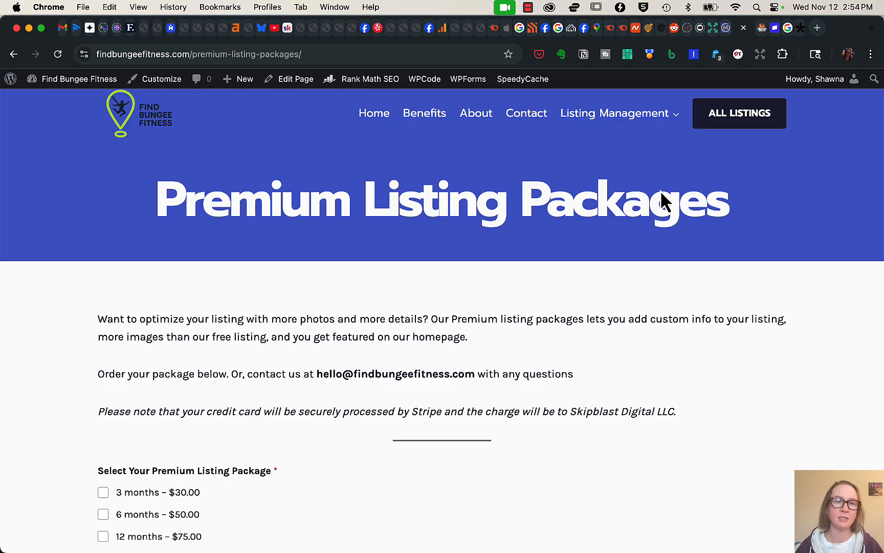
Step: Examine the Premium Listing Packages order form, from the package options and card payment fields down to the business details and image upload
{"action": "scroll", "coordinate": [635, 327], "scroll_direction": "down", "scroll_amount": 3}
{"action": "scroll", "coordinate": [634, 328], "scroll_direction": "down", "scroll_amount": 15}
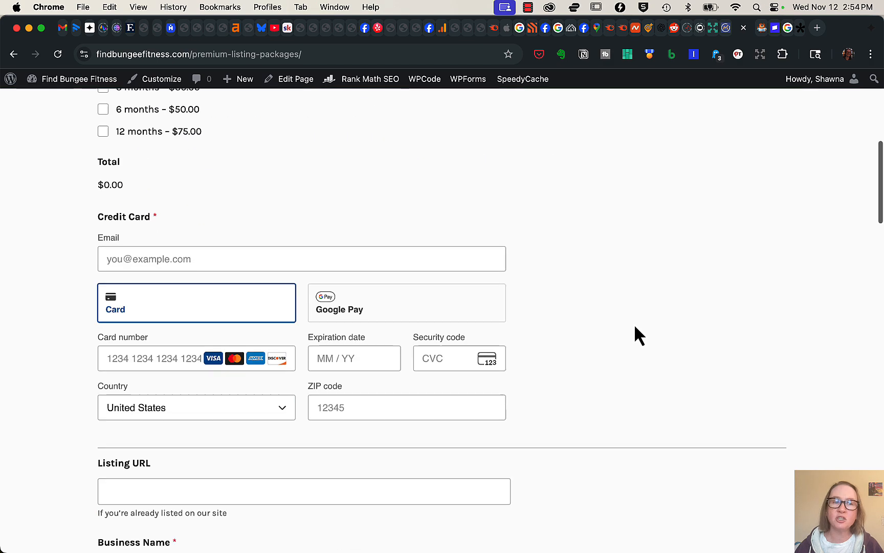
{"action": "scroll", "coordinate": [635, 321], "scroll_direction": "down", "scroll_amount": 4}
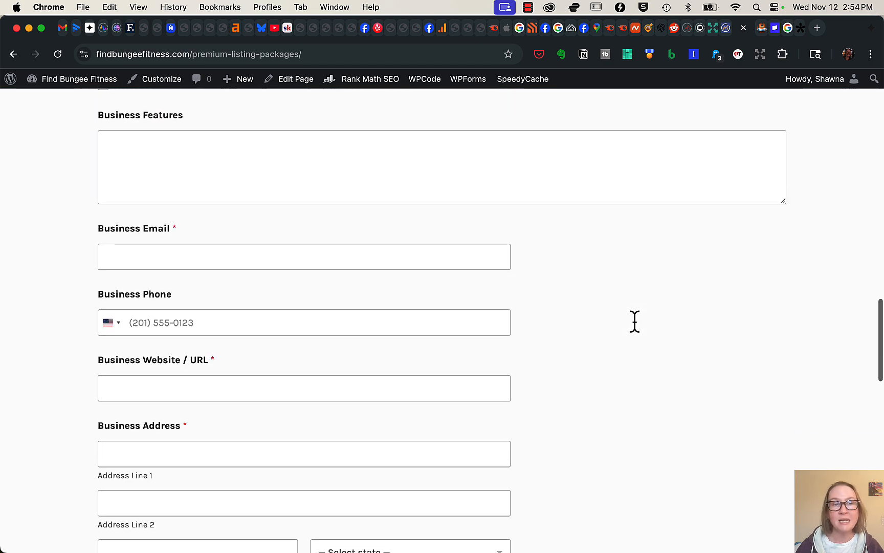
{"action": "scroll", "coordinate": [633, 320], "scroll_direction": "up", "scroll_amount": 15}
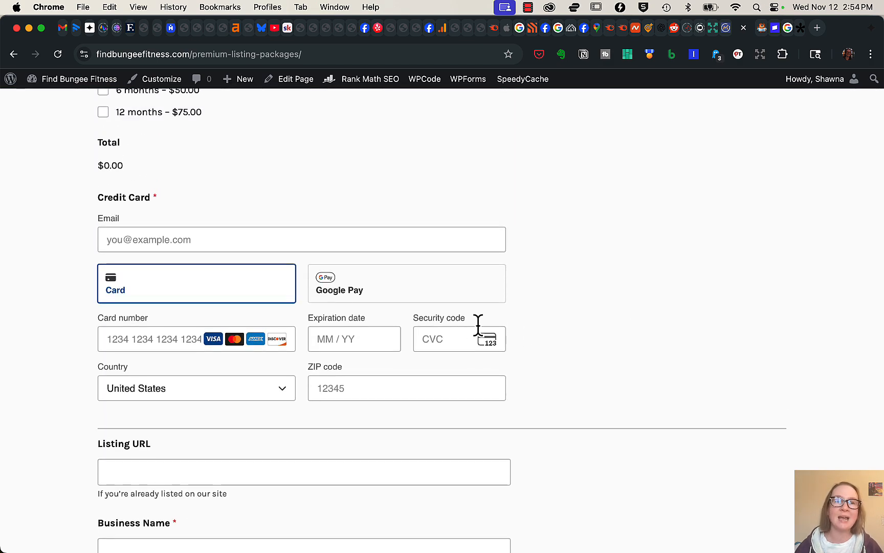
{"action": "scroll", "coordinate": [473, 328], "scroll_direction": "up", "scroll_amount": 4}
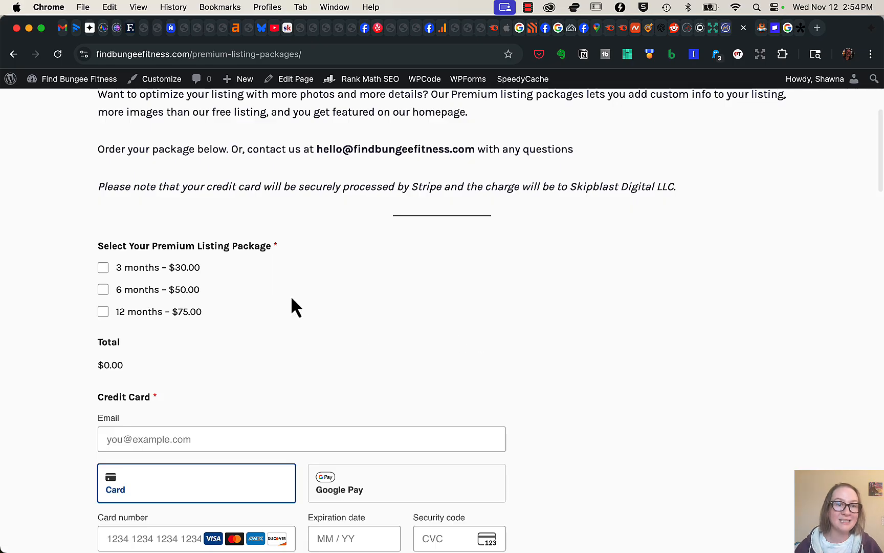
{"action": "scroll", "coordinate": [286, 322], "scroll_direction": "down", "scroll_amount": 1}
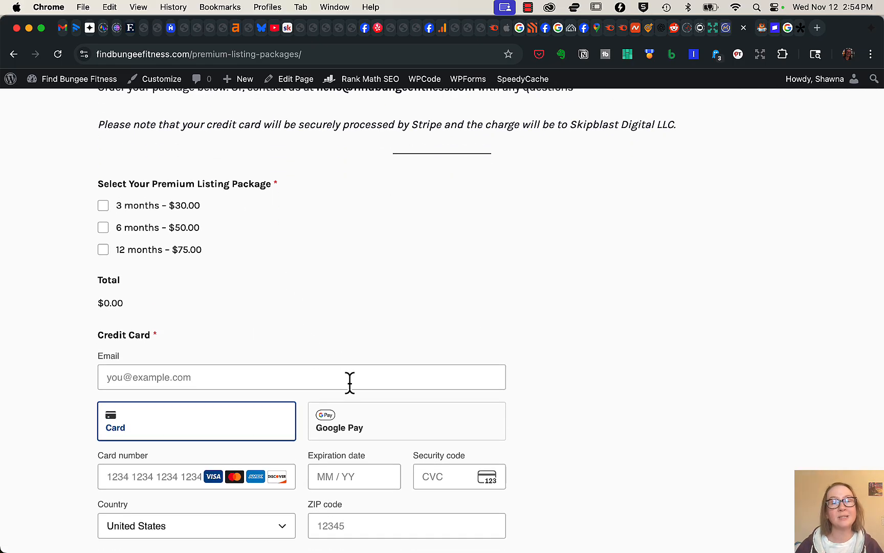
{"action": "scroll", "coordinate": [430, 378], "scroll_direction": "down", "scroll_amount": 4}
{"action": "scroll", "coordinate": [445, 384], "scroll_direction": "down", "scroll_amount": 15}
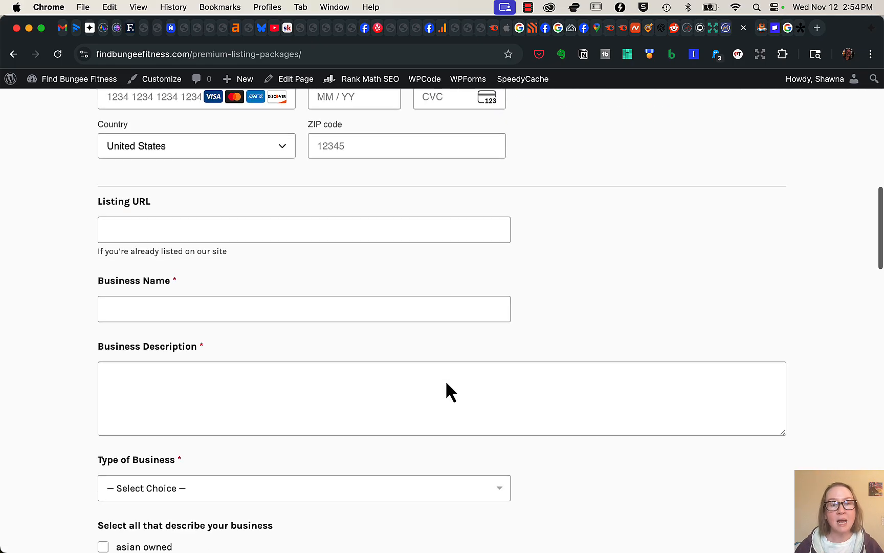
{"action": "scroll", "coordinate": [460, 379], "scroll_direction": "down", "scroll_amount": 12}
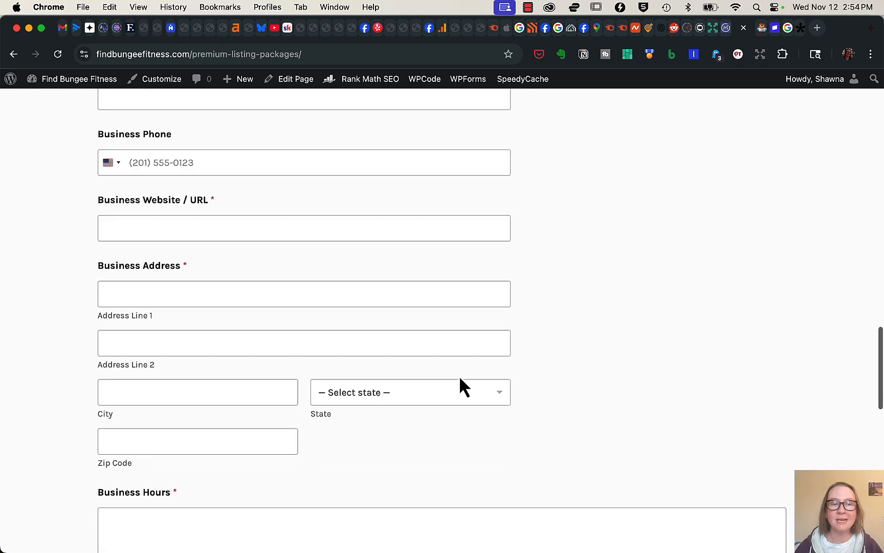
{"action": "scroll", "coordinate": [461, 379], "scroll_direction": "up", "scroll_amount": 15}
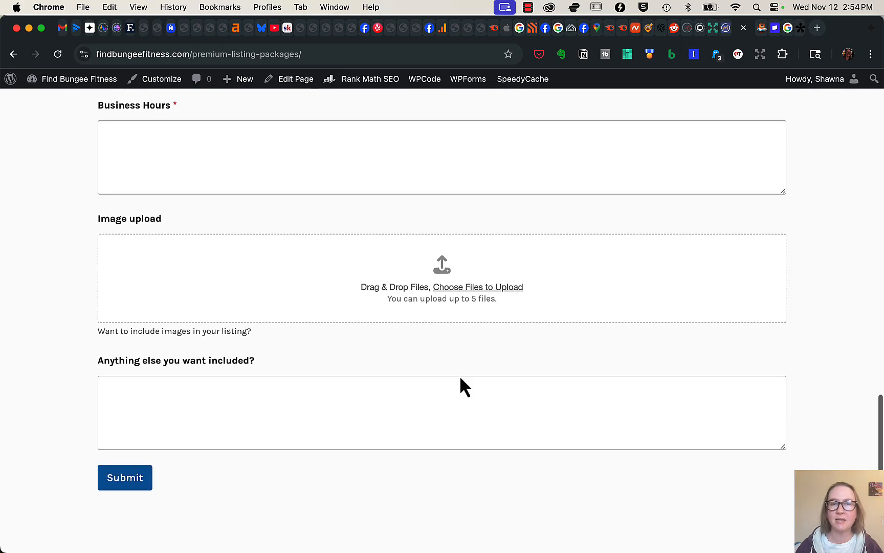
{"action": "scroll", "coordinate": [460, 378], "scroll_direction": "up", "scroll_amount": 10}
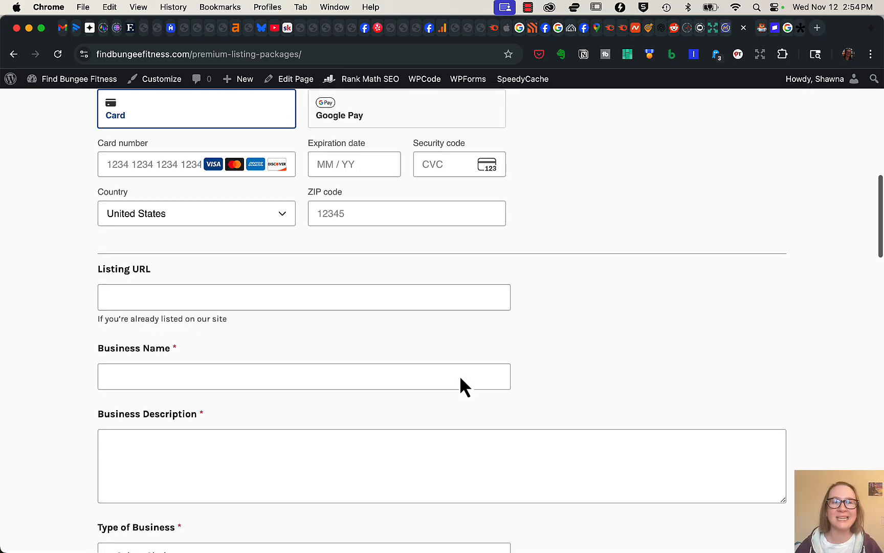
{"action": "scroll", "coordinate": [461, 378], "scroll_direction": "up", "scroll_amount": 4}
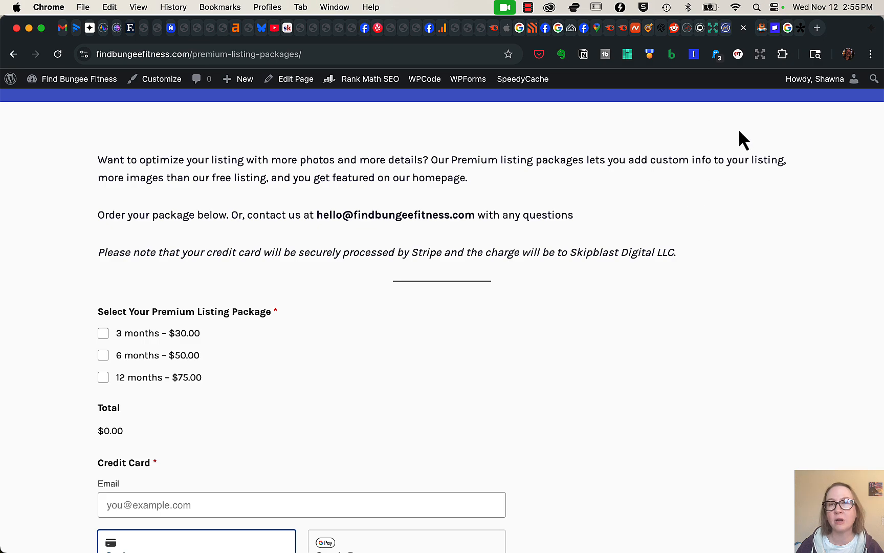
Step: Switch to the WPForms pricing page and compare the Elite, Pro, Plus and Basic plans' prices and included features
{"action": "left_click", "coordinate": [761, 28]}
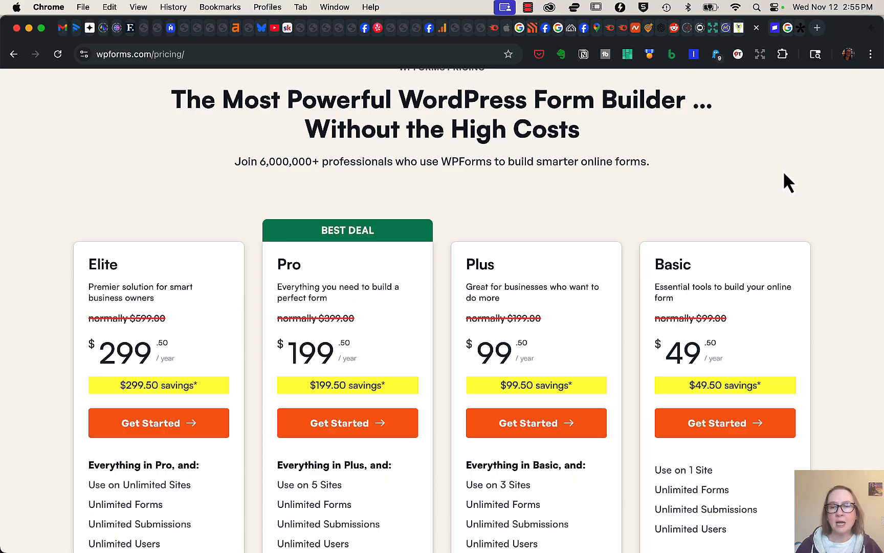
{"action": "scroll", "coordinate": [783, 171], "scroll_direction": "down", "scroll_amount": 5}
{"action": "scroll", "coordinate": [783, 176], "scroll_direction": "down", "scroll_amount": 2}
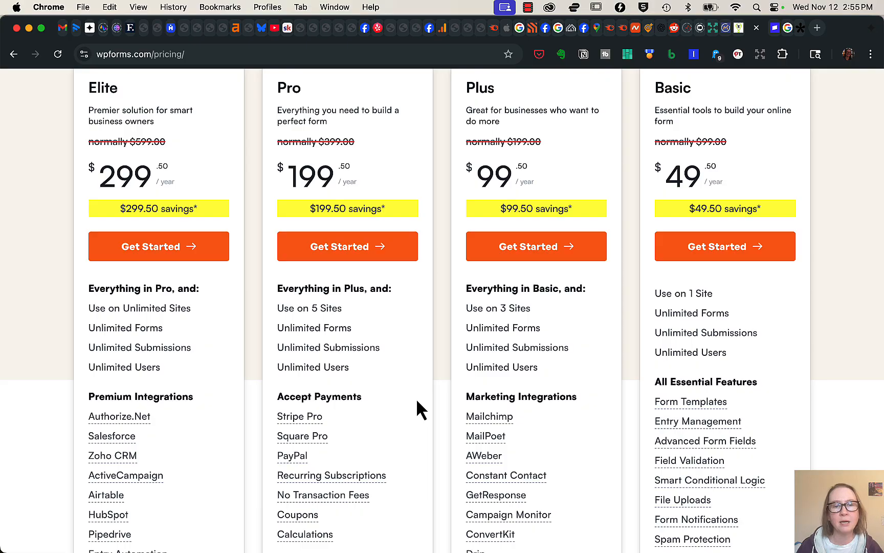
{"action": "scroll", "coordinate": [417, 402], "scroll_direction": "up", "scroll_amount": 3}
{"action": "scroll", "coordinate": [417, 402], "scroll_direction": "down", "scroll_amount": 6}
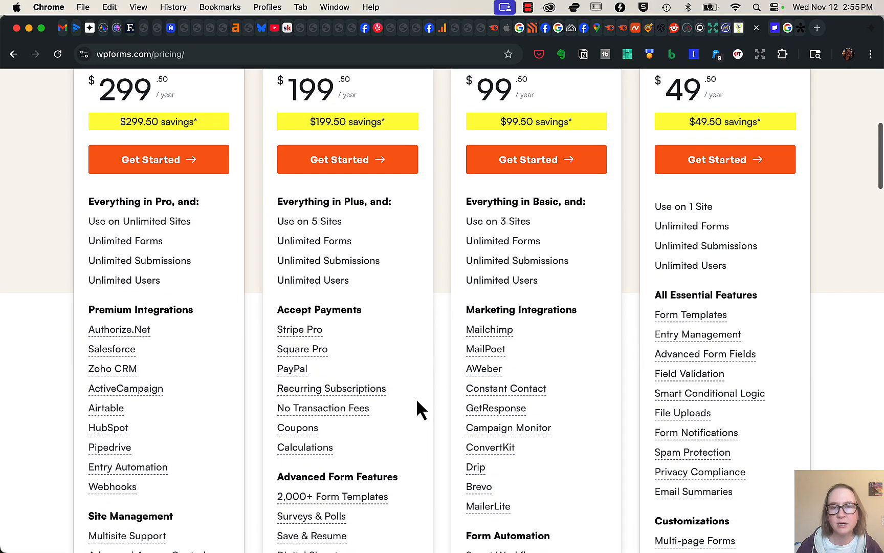
{"action": "scroll", "coordinate": [423, 401], "scroll_direction": "down", "scroll_amount": 2}
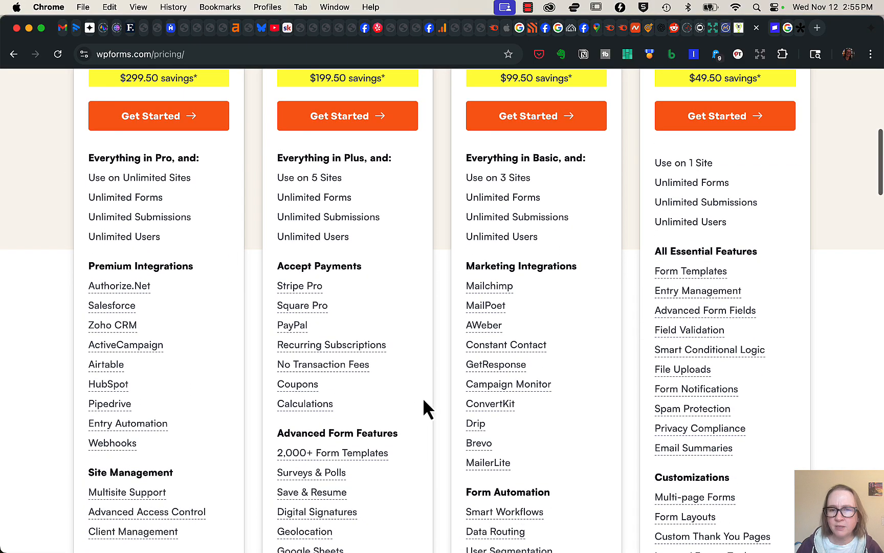
{"action": "scroll", "coordinate": [423, 401], "scroll_direction": "down", "scroll_amount": 8}
{"action": "scroll", "coordinate": [423, 401], "scroll_direction": "up", "scroll_amount": 7}
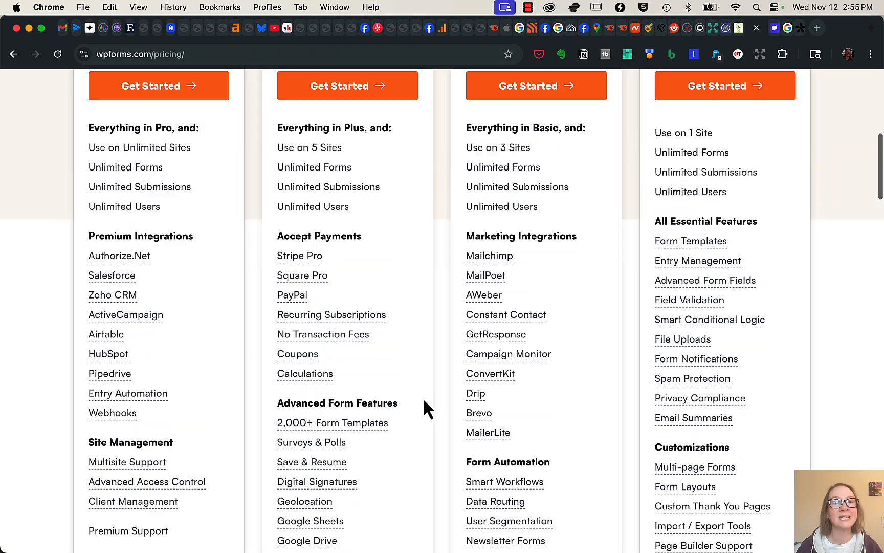
{"action": "scroll", "coordinate": [423, 401], "scroll_direction": "up", "scroll_amount": 8}
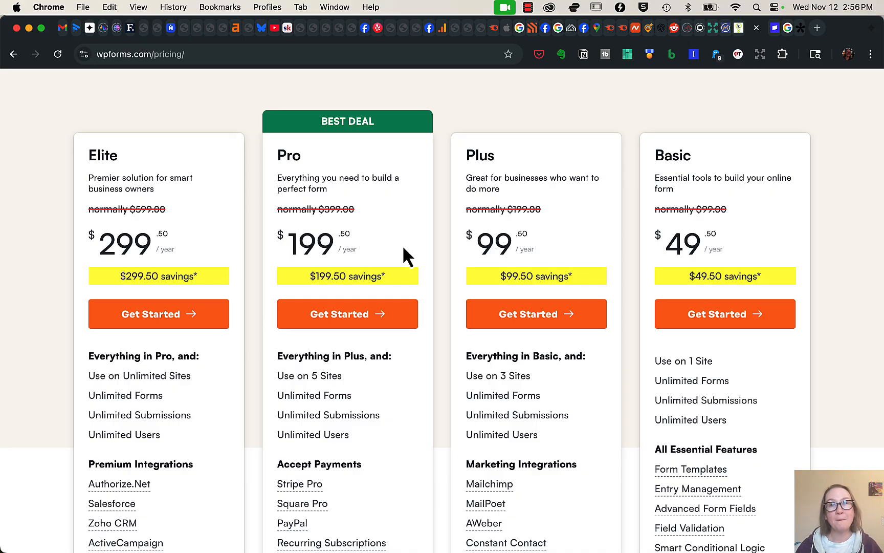
{"action": "scroll", "coordinate": [415, 238], "scroll_direction": "up", "scroll_amount": 5}
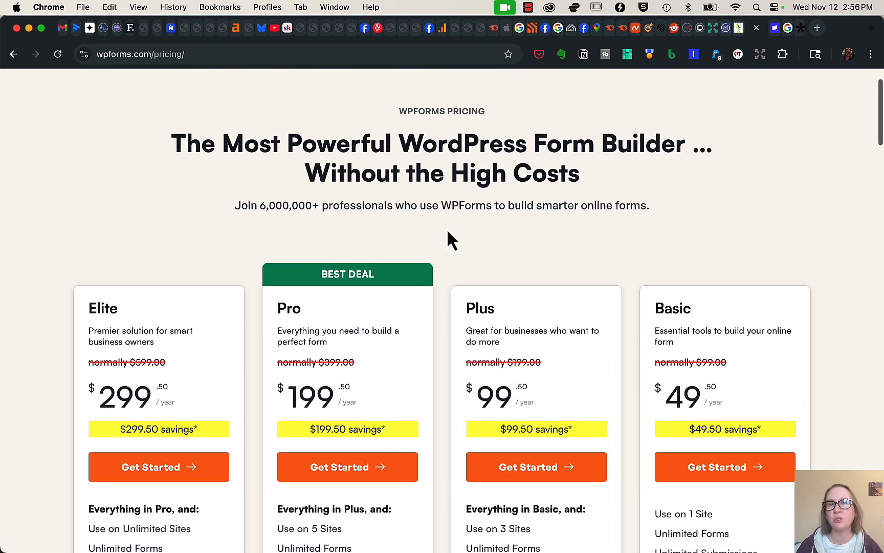
{"action": "scroll", "coordinate": [726, 181], "scroll_direction": "up", "scroll_amount": 1}
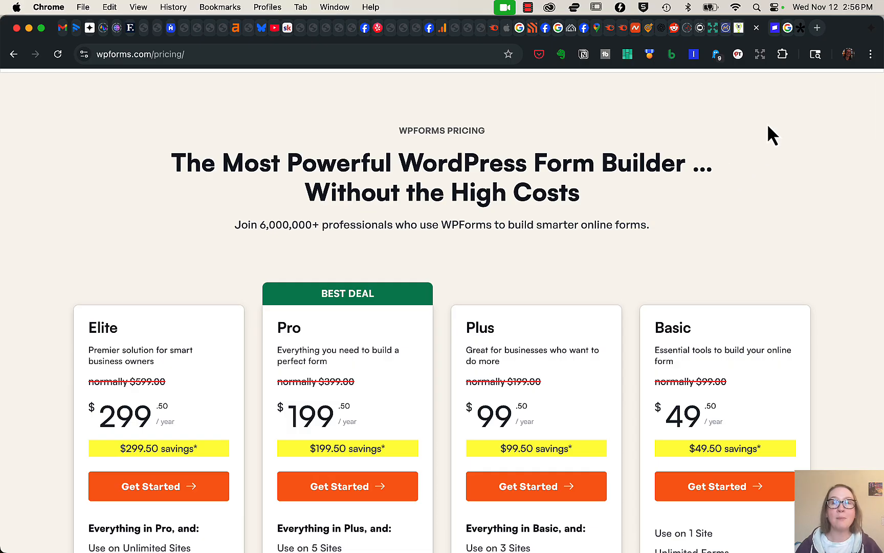
Step: Return to the Premium Listing Packages page and select the "3 months – $30.00" package in its order form
{"action": "left_click", "coordinate": [739, 33]}
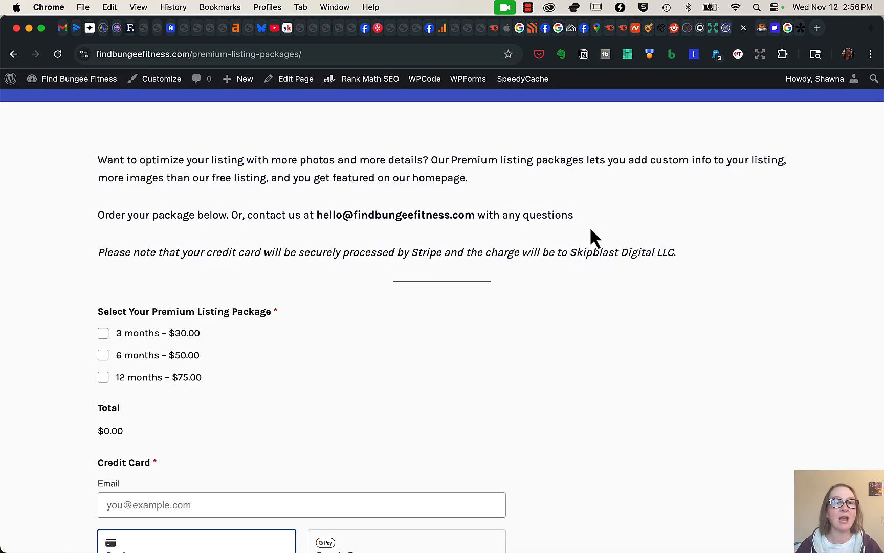
{"action": "scroll", "coordinate": [571, 302], "scroll_direction": "down", "scroll_amount": 1}
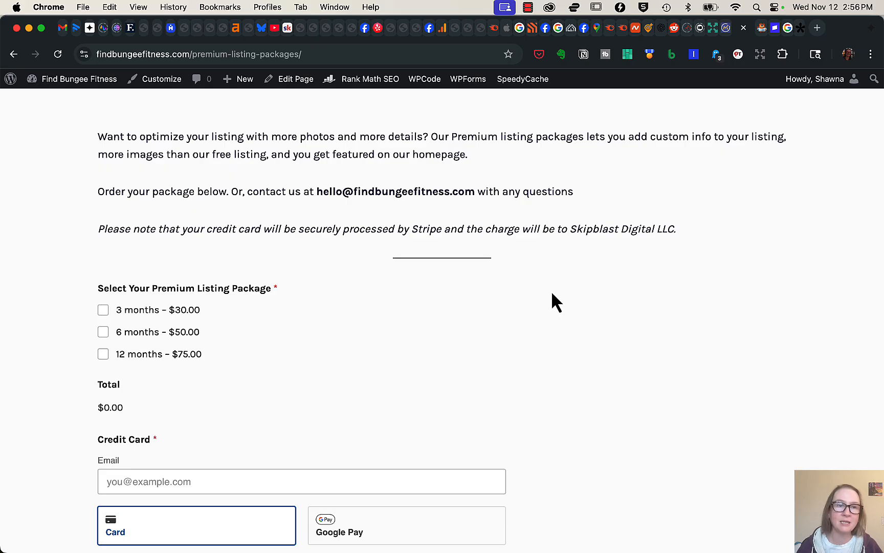
{"action": "scroll", "coordinate": [452, 323], "scroll_direction": "down", "scroll_amount": 3}
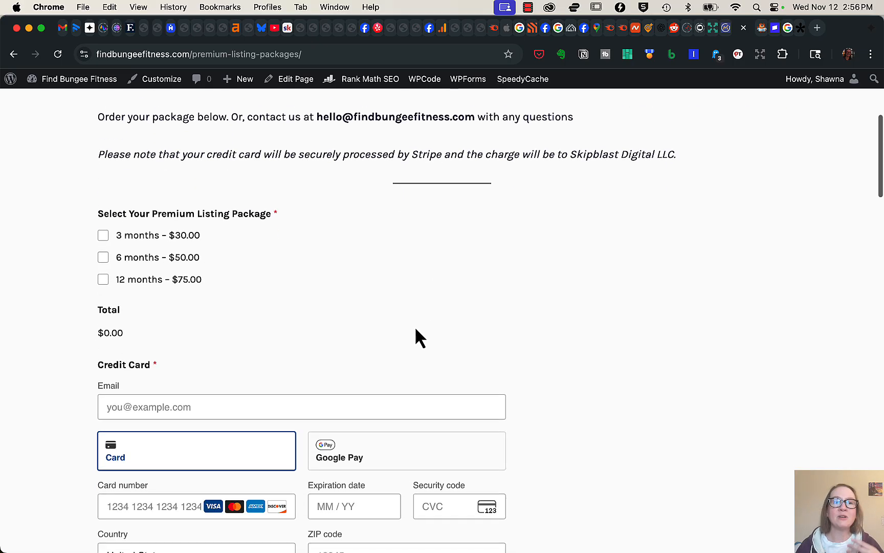
{"action": "left_click", "coordinate": [104, 236]}
{"action": "scroll", "coordinate": [258, 322], "scroll_direction": "down", "scroll_amount": 3}
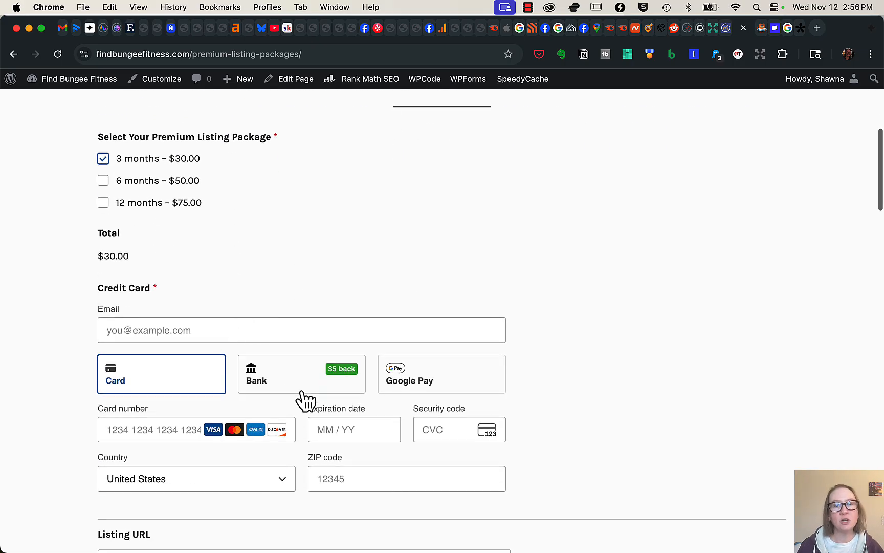
{"action": "scroll", "coordinate": [511, 368], "scroll_direction": "down", "scroll_amount": 2}
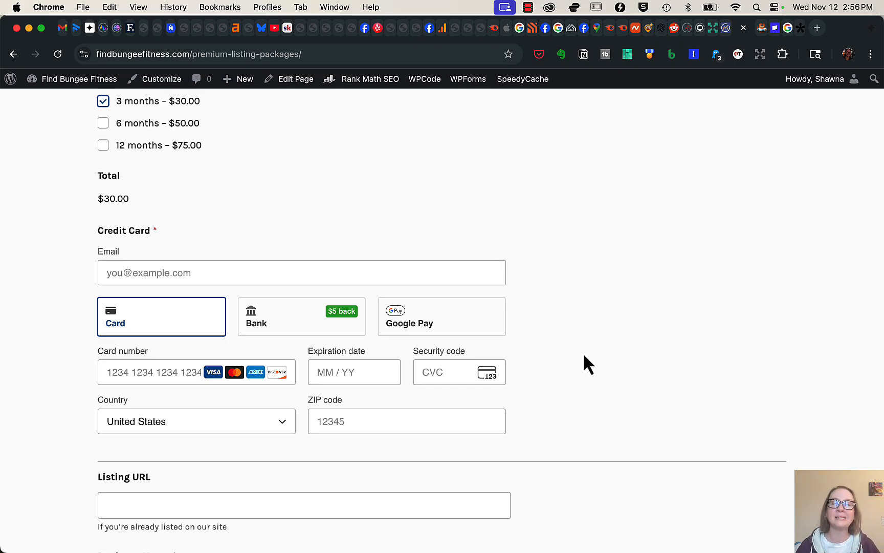
Step: Review the order form's business detail fields, then its package selection, total and payment section
{"action": "scroll", "coordinate": [584, 355], "scroll_direction": "down", "scroll_amount": 15}
{"action": "scroll", "coordinate": [584, 355], "scroll_direction": "down", "scroll_amount": 6}
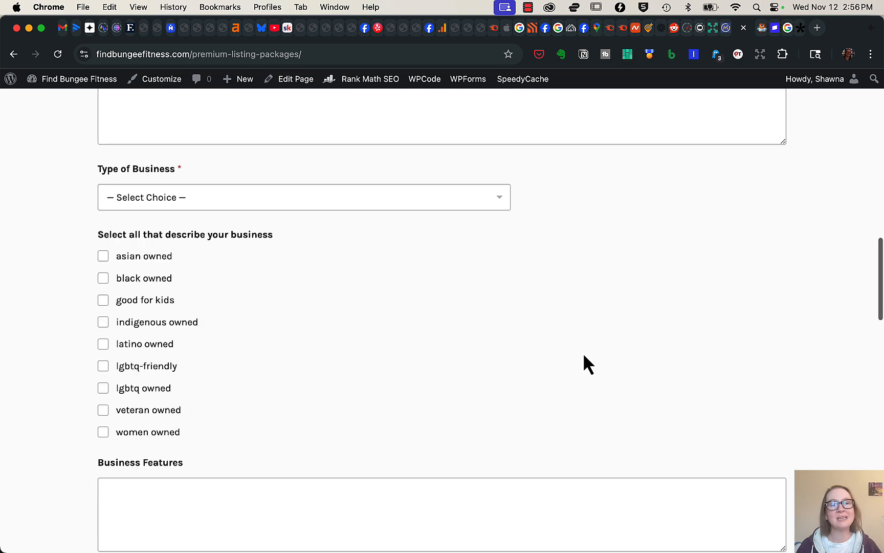
{"action": "scroll", "coordinate": [583, 355], "scroll_direction": "down", "scroll_amount": 5}
{"action": "scroll", "coordinate": [584, 355], "scroll_direction": "up", "scroll_amount": 19}
{"action": "scroll", "coordinate": [584, 355], "scroll_direction": "up", "scroll_amount": 15}
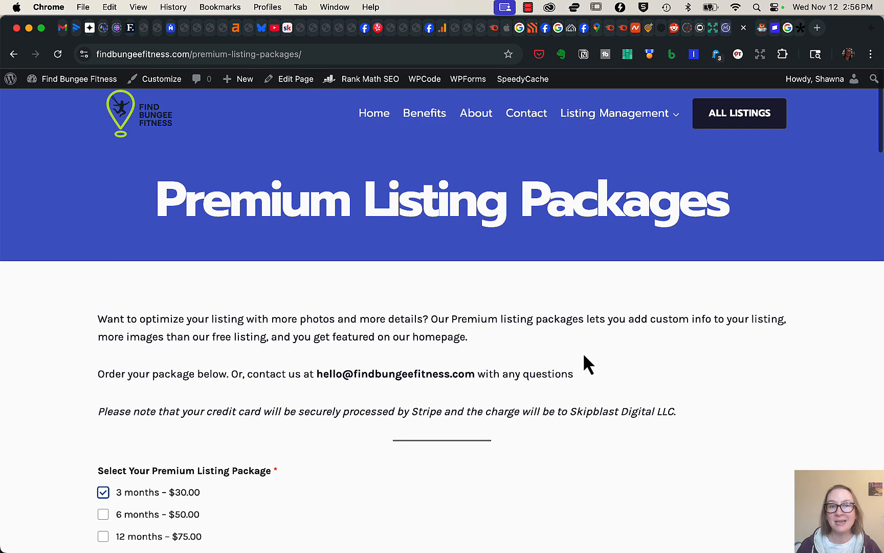
{"action": "scroll", "coordinate": [584, 355], "scroll_direction": "down", "scroll_amount": 3}
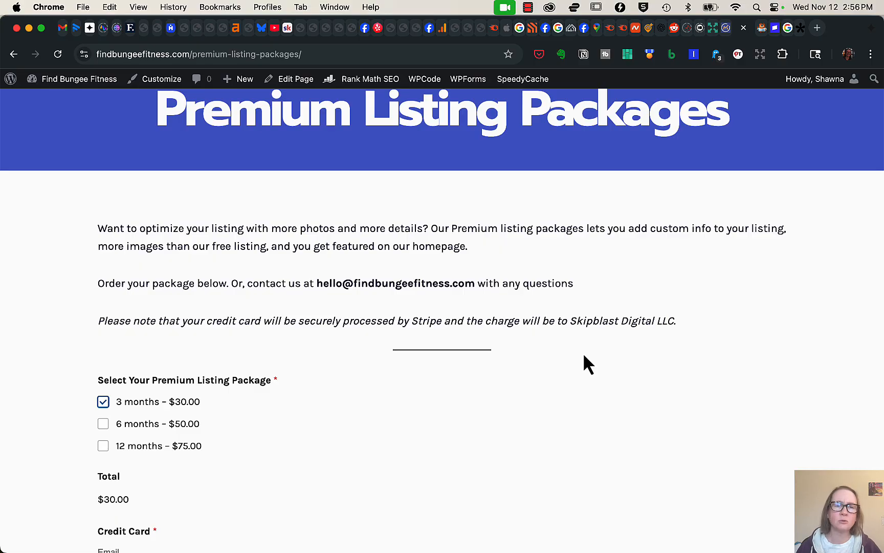
{"action": "scroll", "coordinate": [583, 358], "scroll_direction": "down", "scroll_amount": 9}
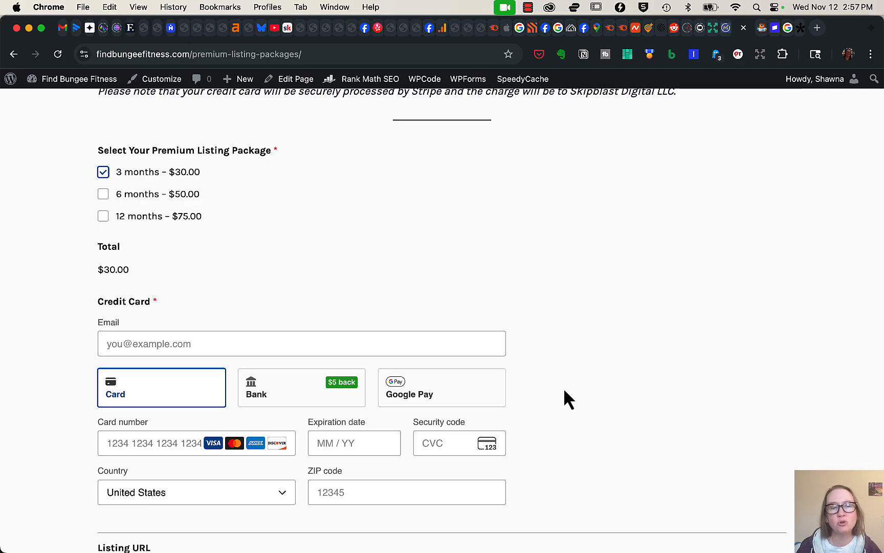
{"action": "scroll", "coordinate": [569, 388], "scroll_direction": "up", "scroll_amount": 4}
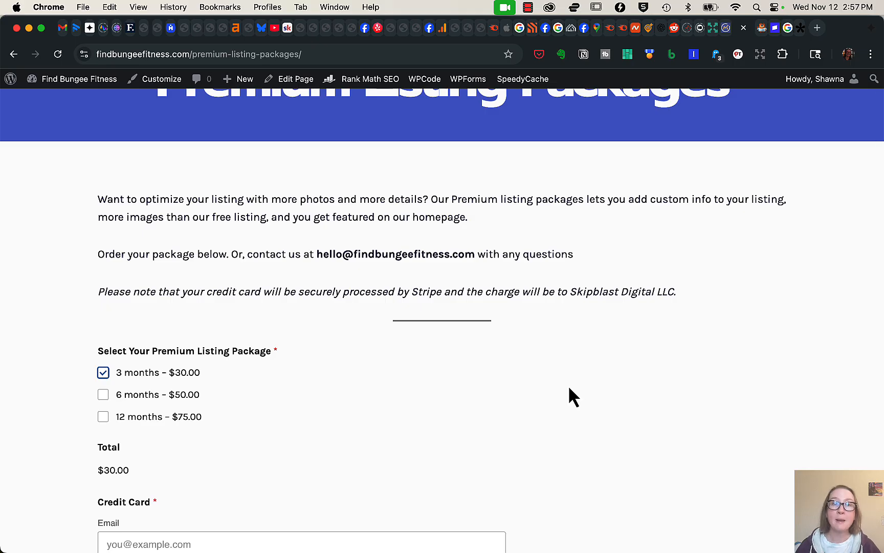
{"action": "scroll", "coordinate": [569, 388], "scroll_direction": "up", "scroll_amount": 2}
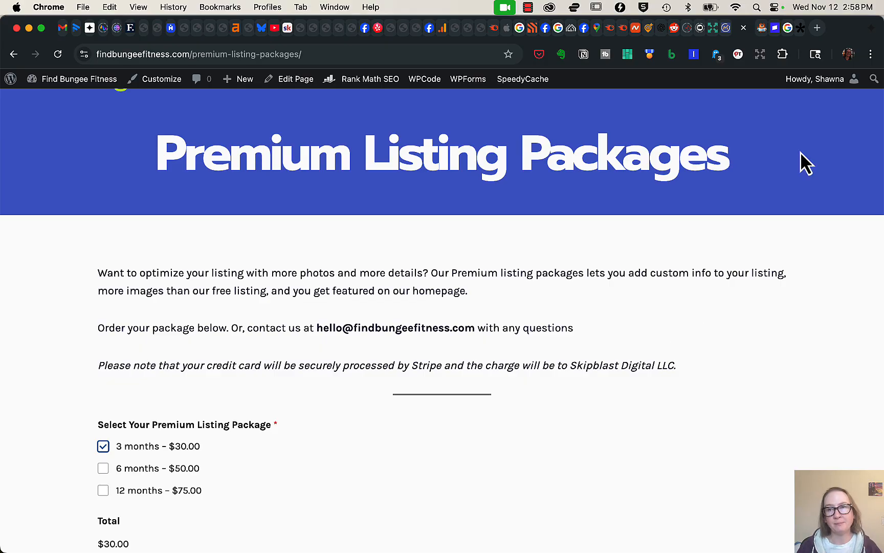
Step: Switch to the Tally website and review its home page, from the form features and embedding options down to the questions and footer links
{"action": "key", "text": "super+9"}
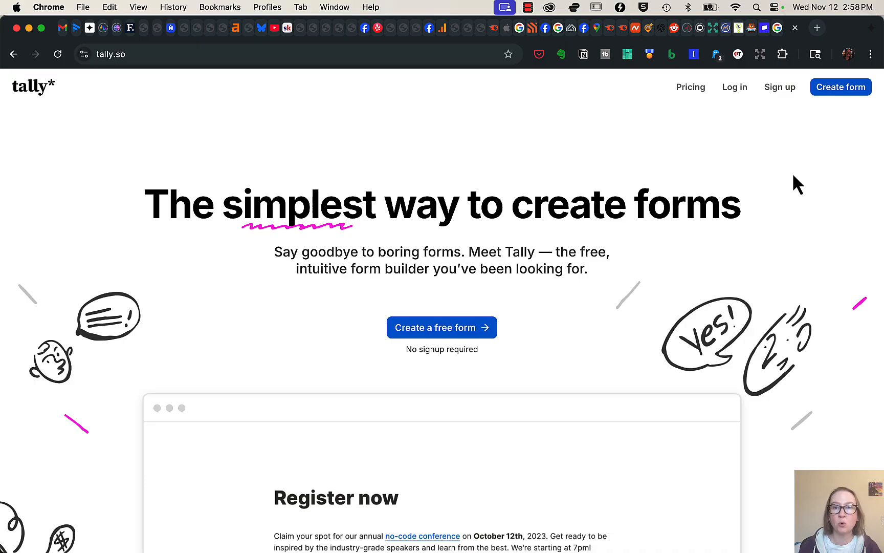
{"action": "scroll", "coordinate": [793, 175], "scroll_direction": "down", "scroll_amount": 10}
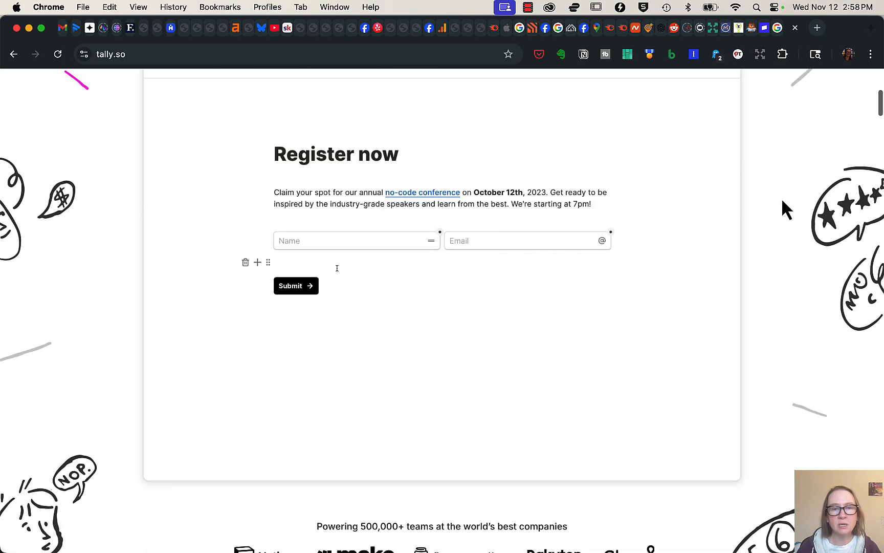
{"action": "scroll", "coordinate": [783, 201], "scroll_direction": "down", "scroll_amount": 20}
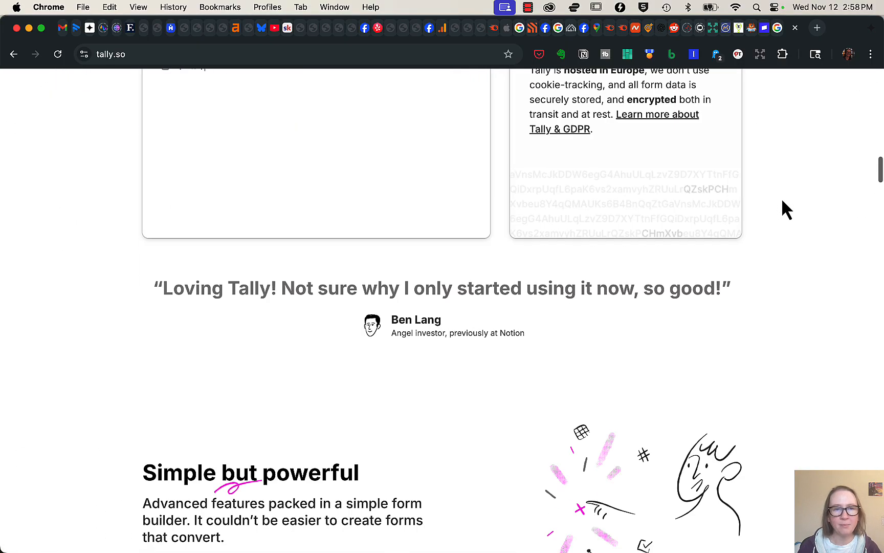
{"action": "scroll", "coordinate": [783, 202], "scroll_direction": "down", "scroll_amount": 15}
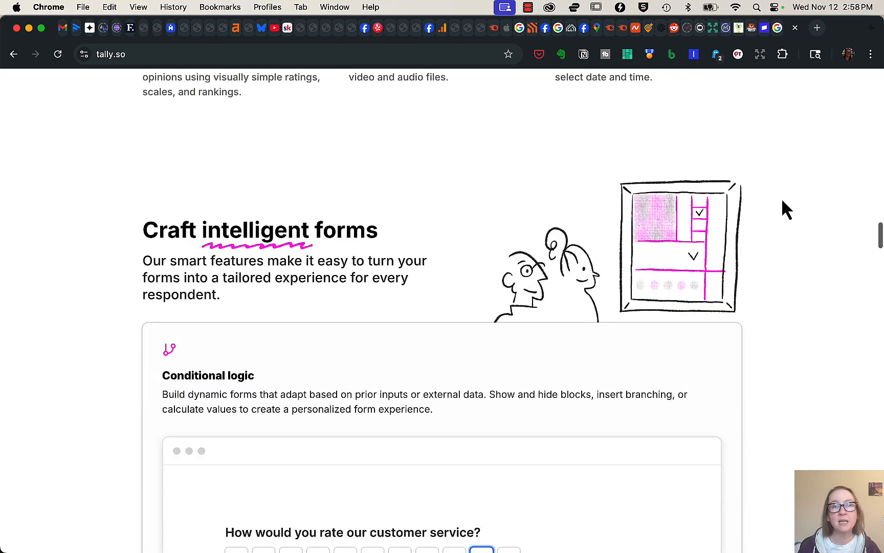
{"action": "scroll", "coordinate": [783, 202], "scroll_direction": "down", "scroll_amount": 20}
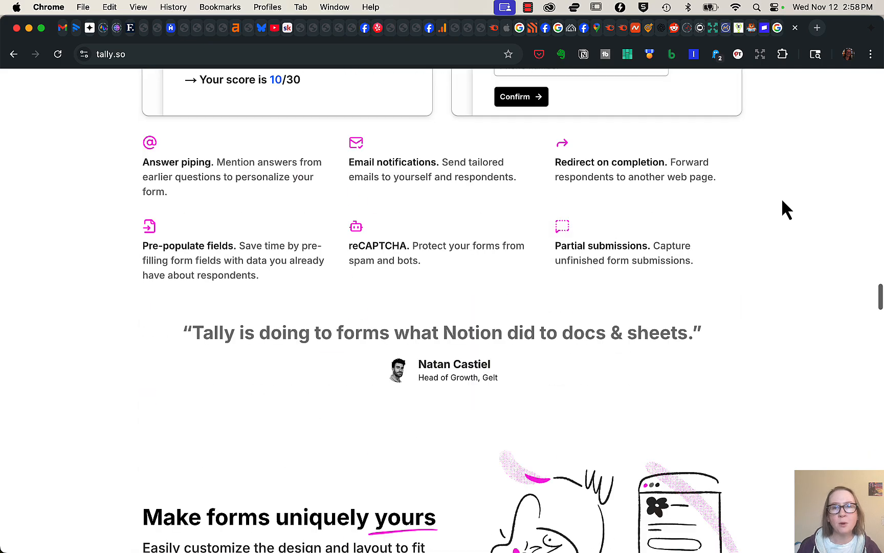
{"action": "scroll", "coordinate": [783, 202], "scroll_direction": "down", "scroll_amount": 20}
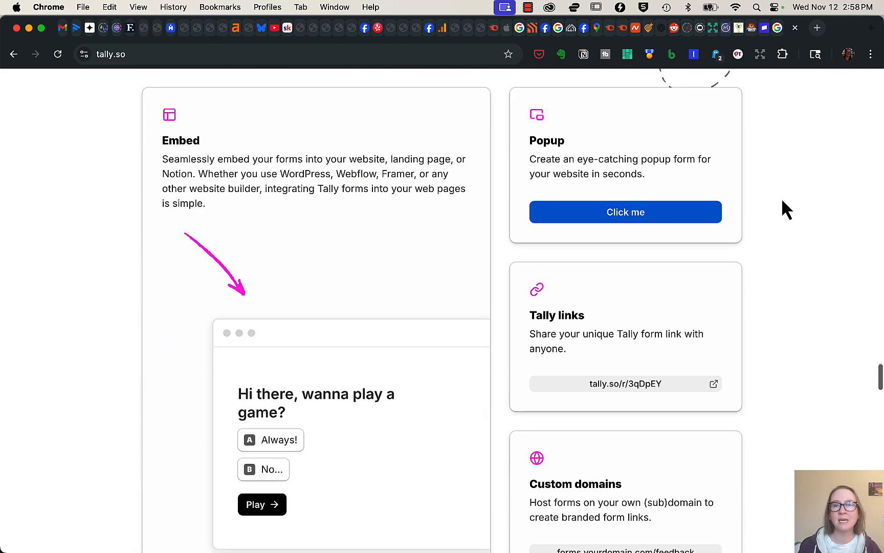
{"action": "scroll", "coordinate": [786, 208], "scroll_direction": "down", "scroll_amount": 20}
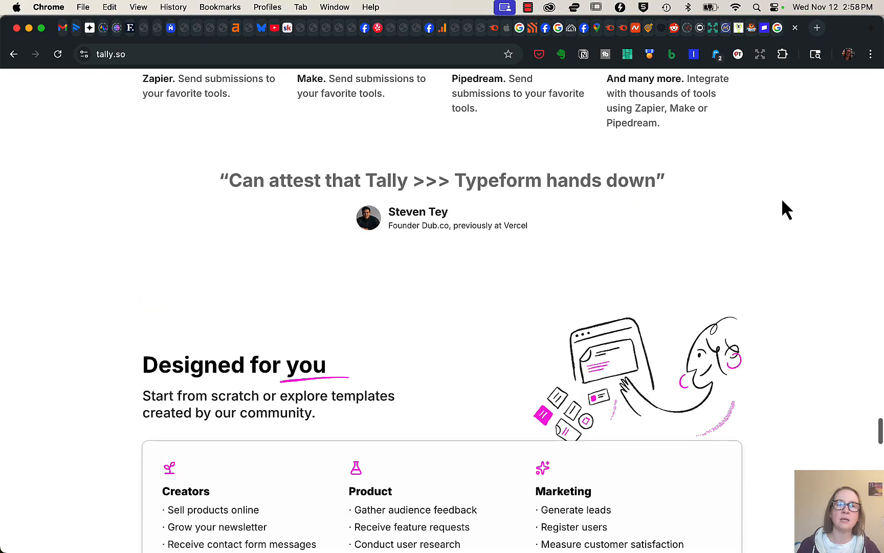
{"action": "scroll", "coordinate": [786, 209], "scroll_direction": "down", "scroll_amount": 20}
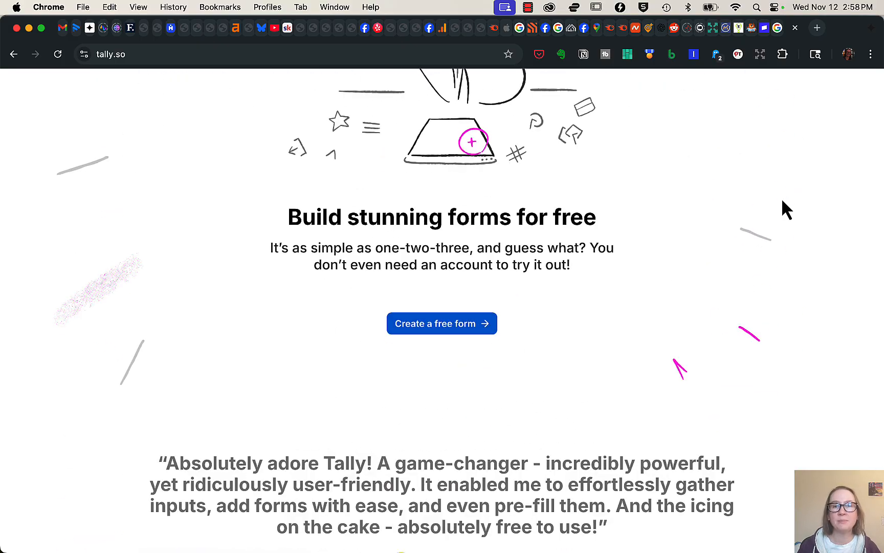
{"action": "scroll", "coordinate": [787, 209], "scroll_direction": "down", "scroll_amount": 5}
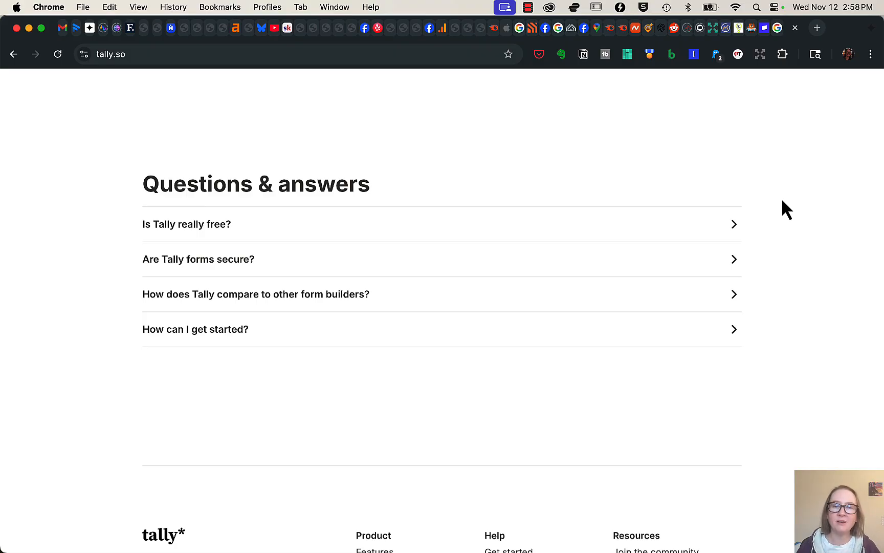
{"action": "scroll", "coordinate": [787, 209], "scroll_direction": "down", "scroll_amount": 3}
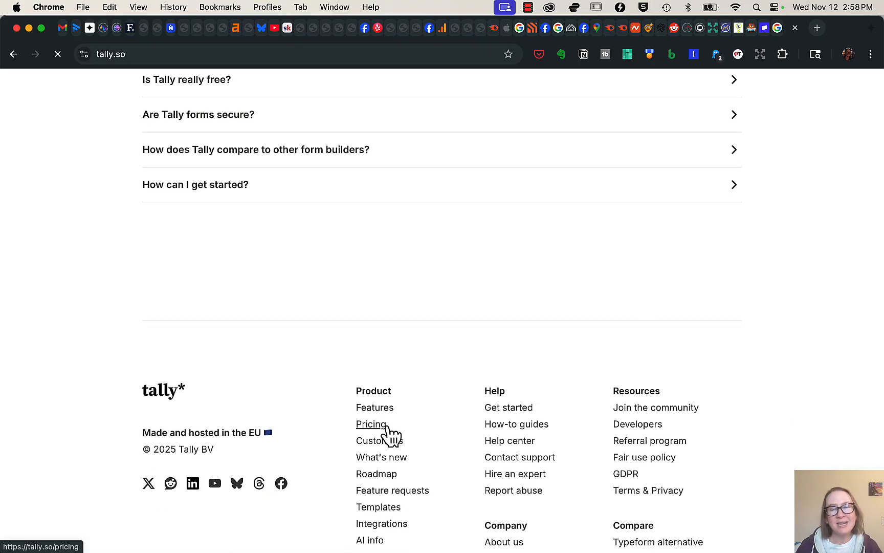
Step: Open Tally's pricing page and compare the free plan's features, including "Collect payments", with the Pro and Business plans
{"action": "left_click", "coordinate": [382, 426]}
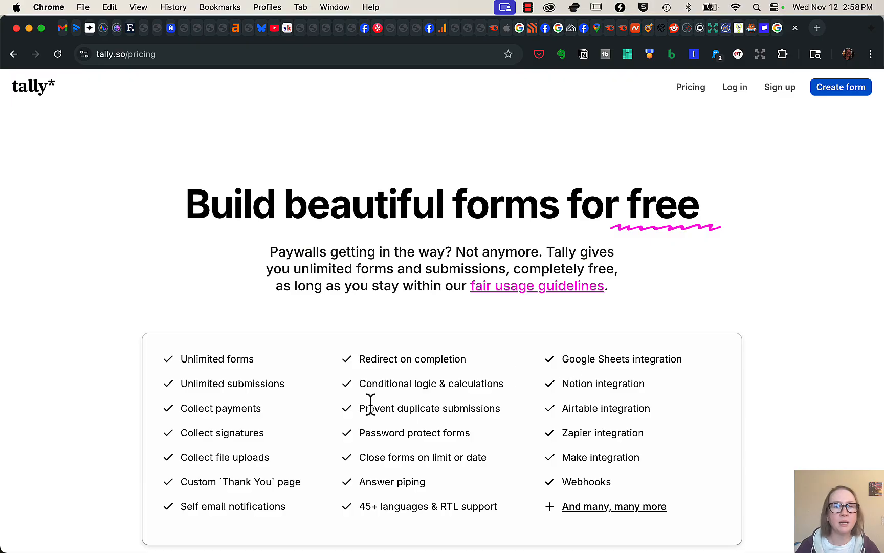
{"action": "left_click_drag", "start_coordinate": [181, 408], "coordinate": [224, 408]}
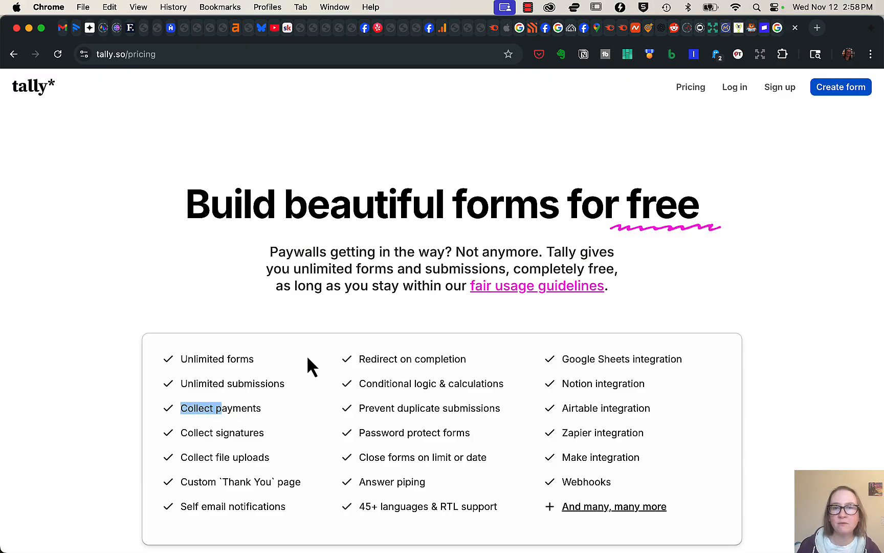
{"action": "scroll", "coordinate": [630, 268], "scroll_direction": "down", "scroll_amount": 15}
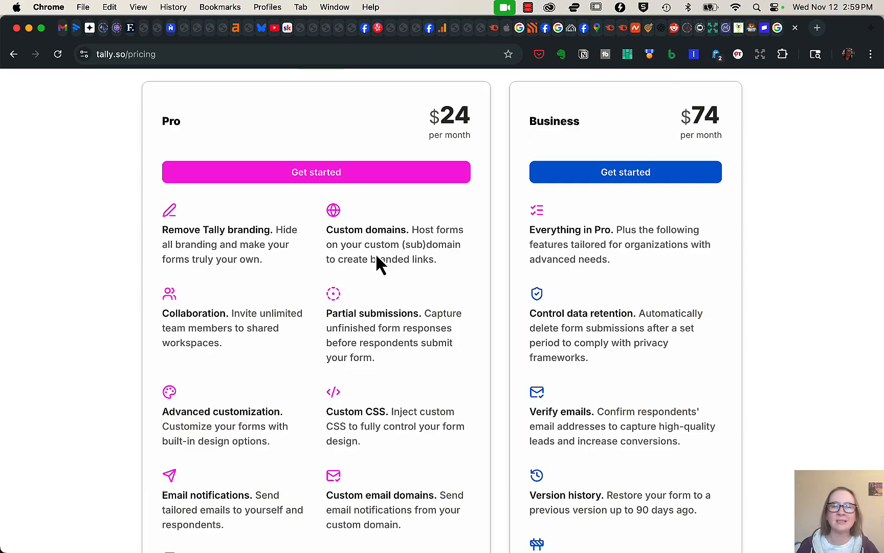
{"action": "scroll", "coordinate": [376, 254], "scroll_direction": "up", "scroll_amount": 10}
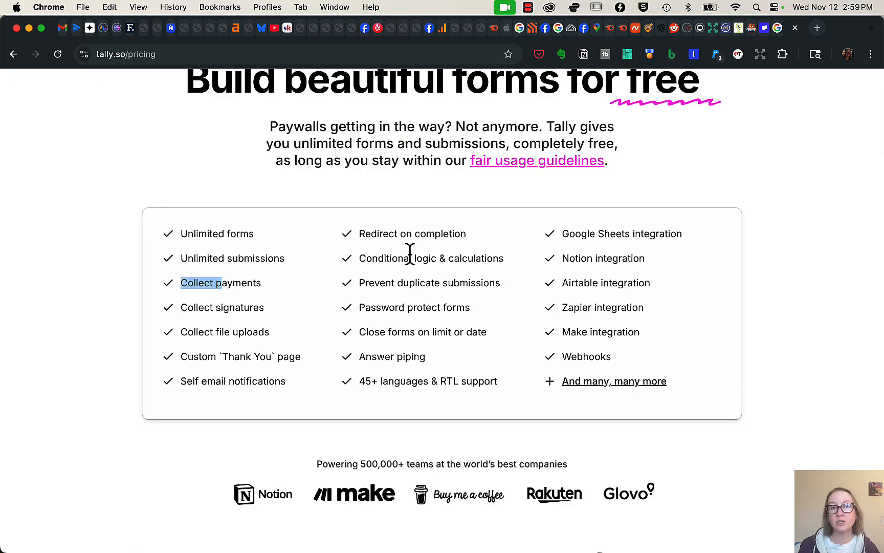
{"action": "scroll", "coordinate": [378, 307], "scroll_direction": "up", "scroll_amount": 3}
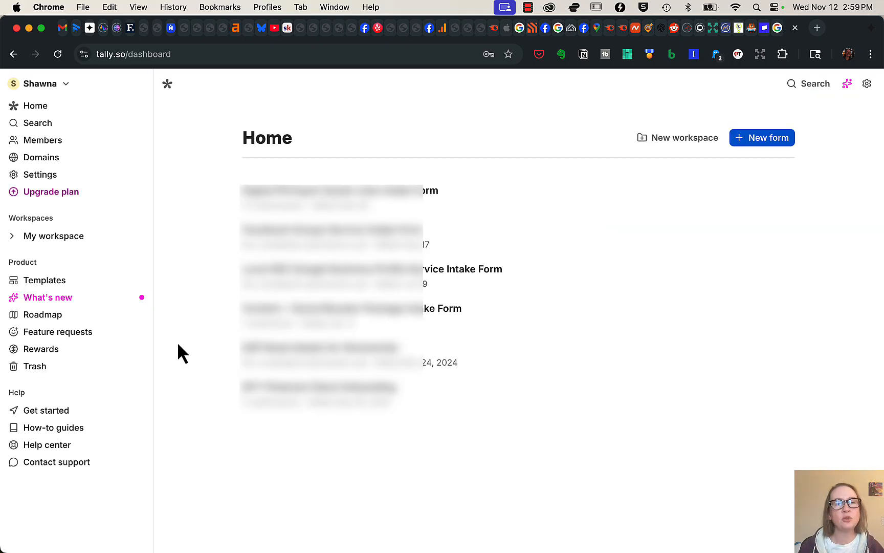
Step: Start a new form from the Tally dashboard and browse the template gallery for a form that takes payments
{"action": "left_click", "coordinate": [750, 144]}
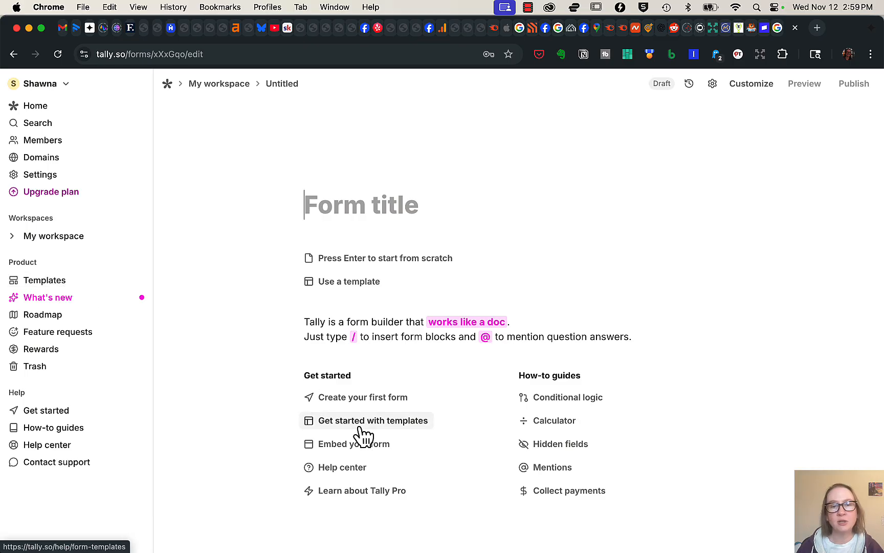
{"action": "left_click", "coordinate": [46, 281]}
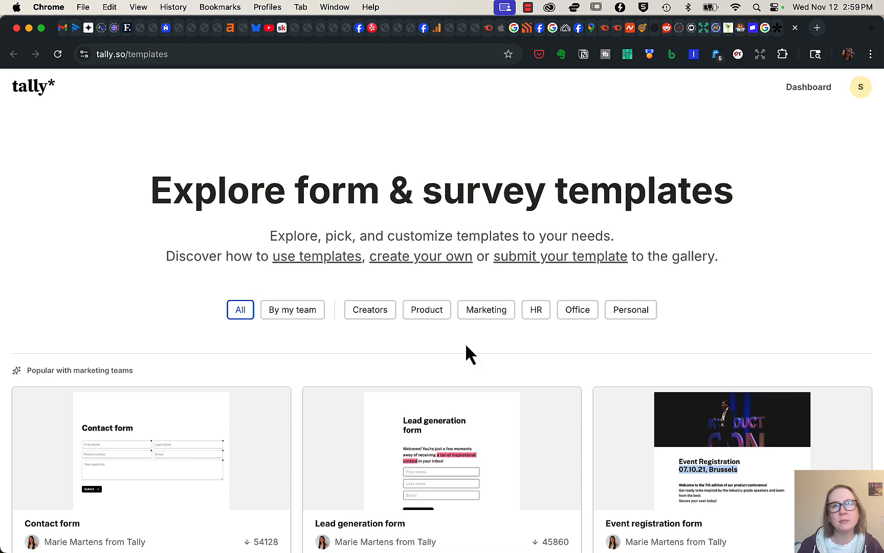
{"action": "scroll", "coordinate": [466, 346], "scroll_direction": "down", "scroll_amount": 5}
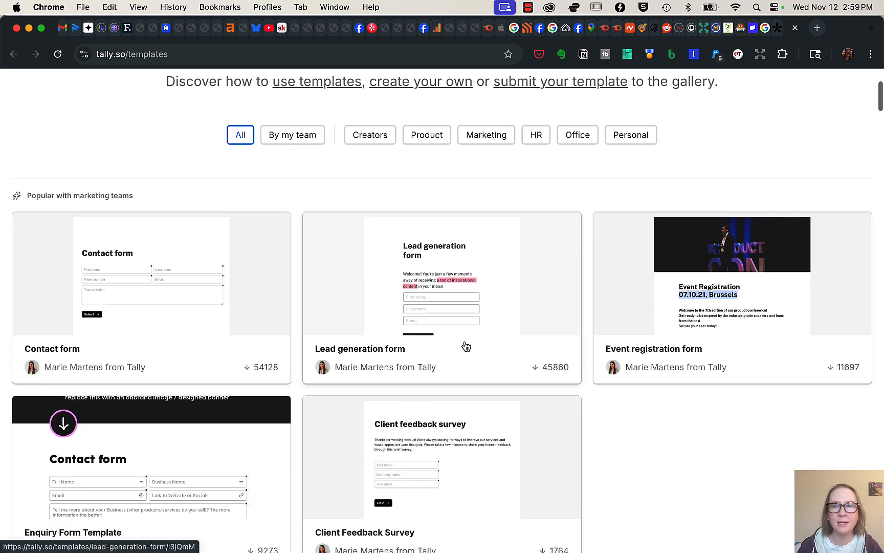
{"action": "scroll", "coordinate": [466, 346], "scroll_direction": "down", "scroll_amount": 8}
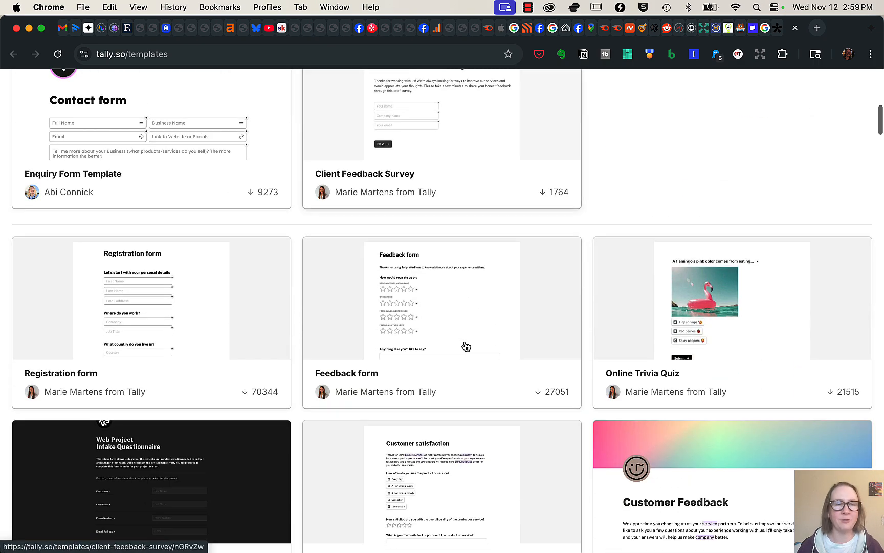
{"action": "scroll", "coordinate": [466, 346], "scroll_direction": "down", "scroll_amount": 4}
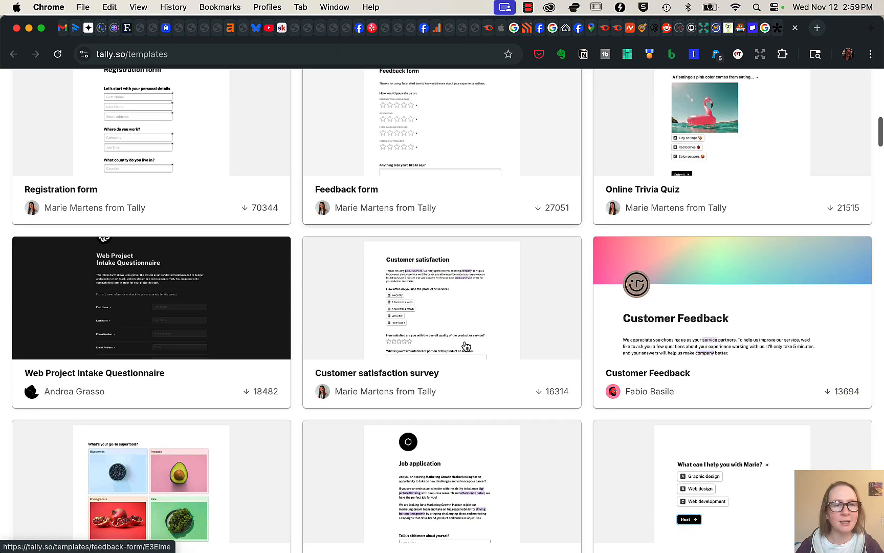
{"action": "scroll", "coordinate": [312, 413], "scroll_direction": "down", "scroll_amount": 4}
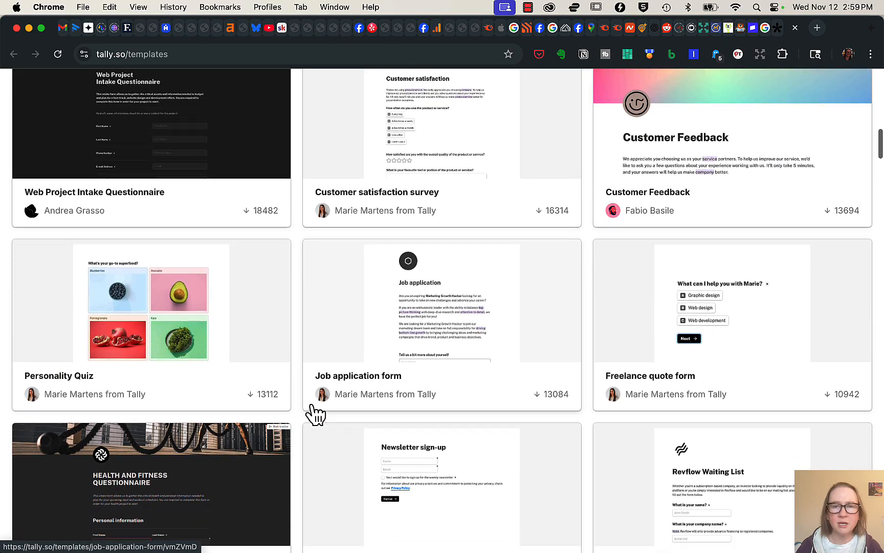
{"action": "scroll", "coordinate": [316, 414], "scroll_direction": "down", "scroll_amount": 6}
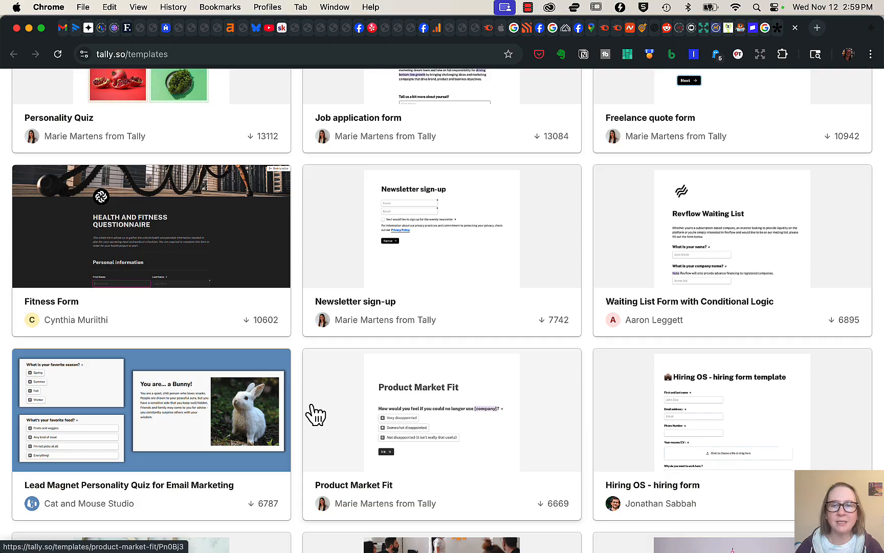
{"action": "scroll", "coordinate": [316, 413], "scroll_direction": "down", "scroll_amount": 4}
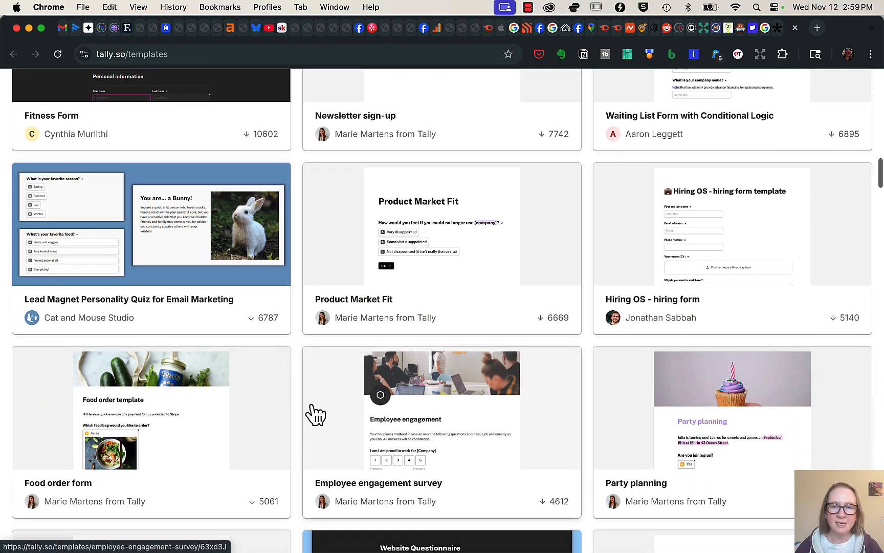
{"action": "scroll", "coordinate": [316, 413], "scroll_direction": "down", "scroll_amount": 1}
{"action": "scroll", "coordinate": [316, 414], "scroll_direction": "down", "scroll_amount": 1}
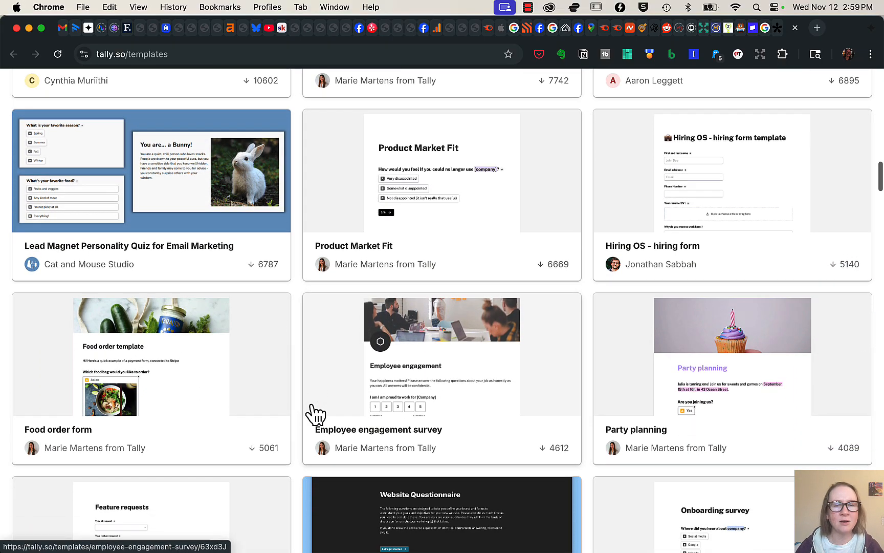
{"action": "scroll", "coordinate": [316, 414], "scroll_direction": "down", "scroll_amount": 7}
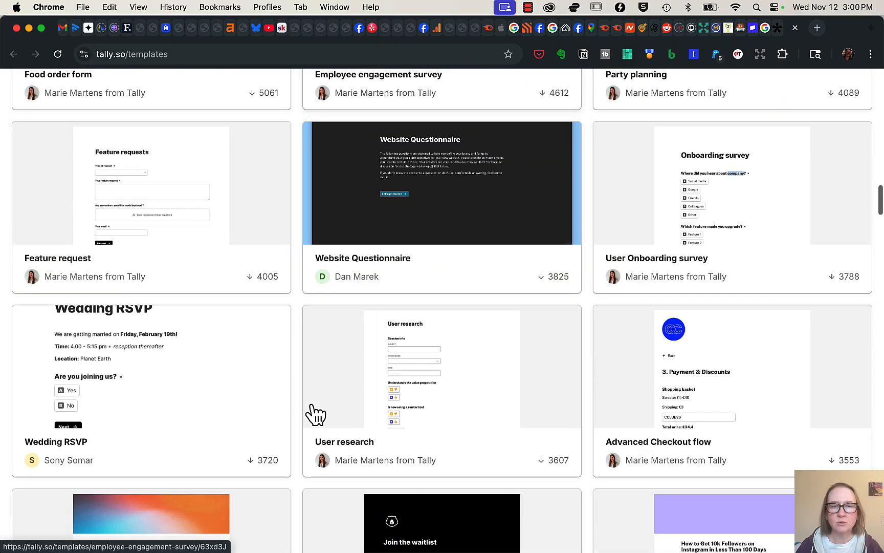
{"action": "scroll", "coordinate": [316, 414], "scroll_direction": "down", "scroll_amount": 4}
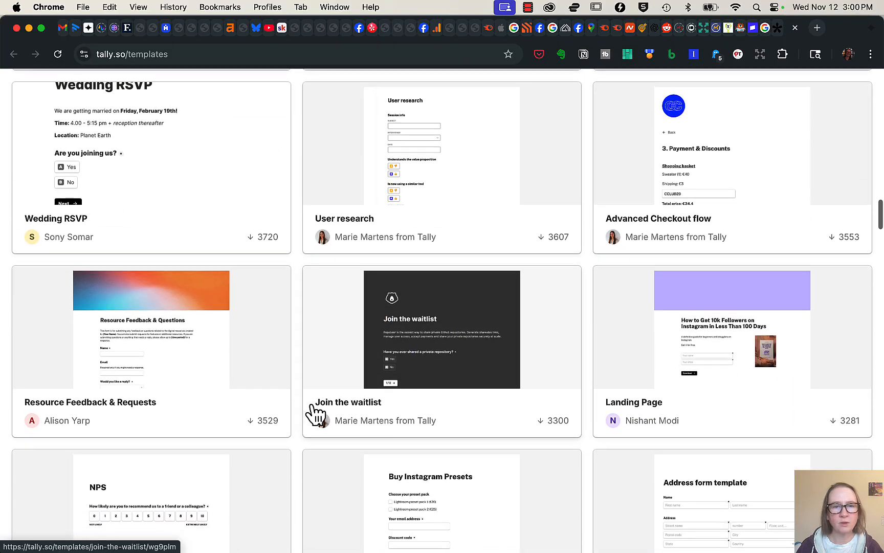
{"action": "scroll", "coordinate": [316, 414], "scroll_direction": "down", "scroll_amount": 4}
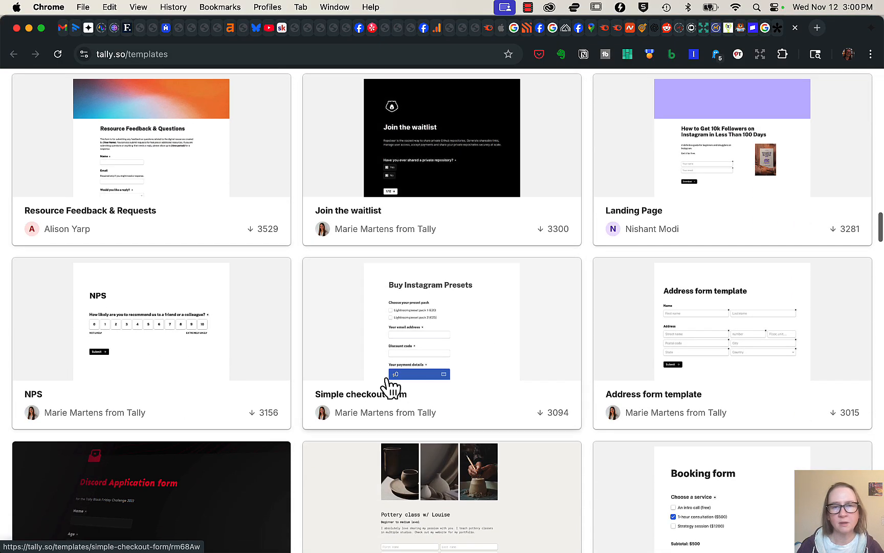
Step: Create a form from the "Simple checkout form" template
{"action": "left_click", "coordinate": [409, 377]}
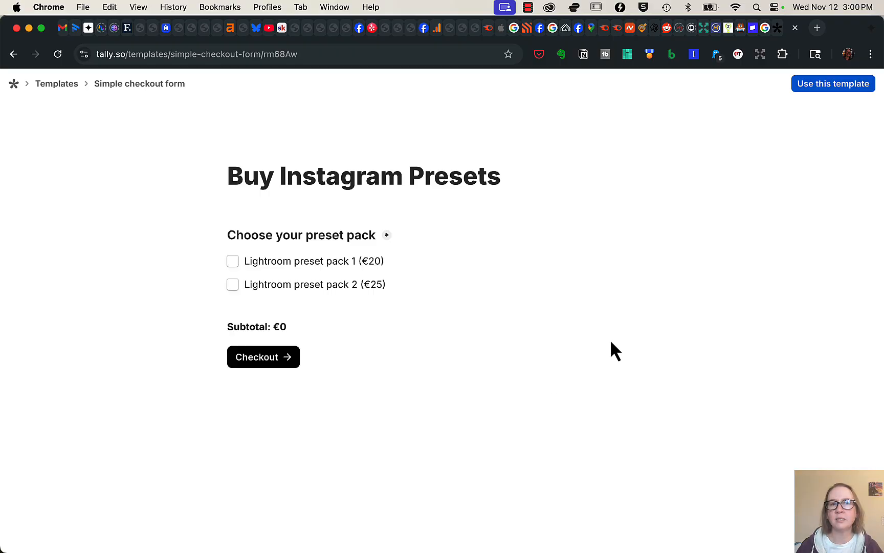
{"action": "left_click", "coordinate": [820, 87]}
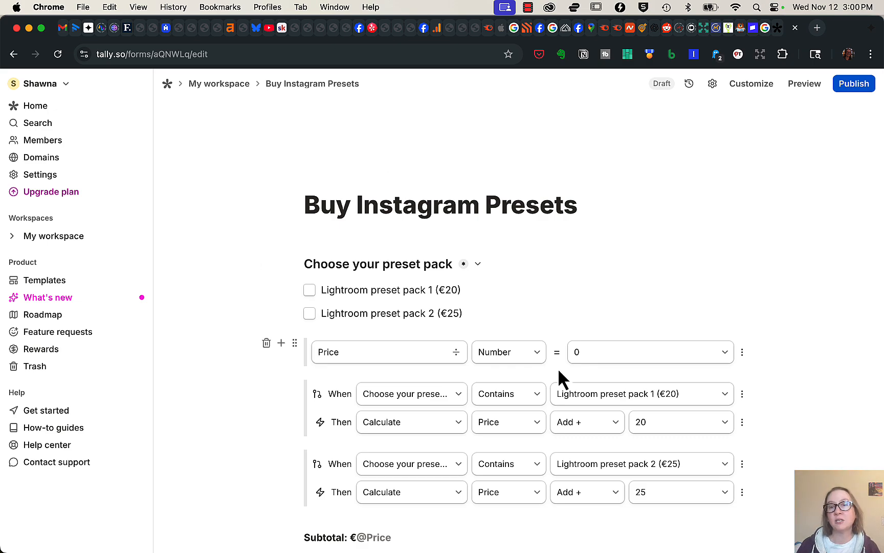
Step: Delete the Price calculated field and both conditional calculation rules, and place the text cursor in the "Lightroom preset pack 1" option
{"action": "scroll", "coordinate": [576, 370], "scroll_direction": "down", "scroll_amount": 2}
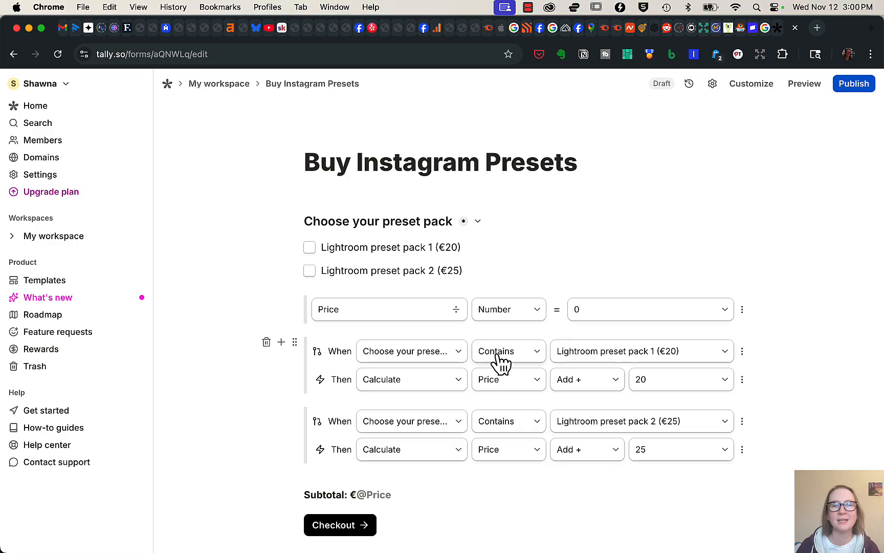
{"action": "left_click", "coordinate": [267, 301]}
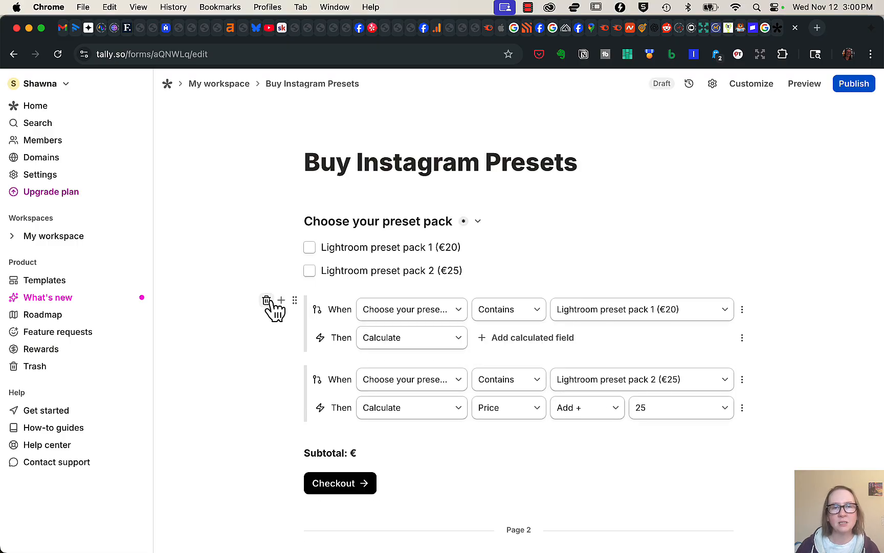
{"action": "left_click", "coordinate": [266, 299]}
{"action": "left_click", "coordinate": [266, 300]}
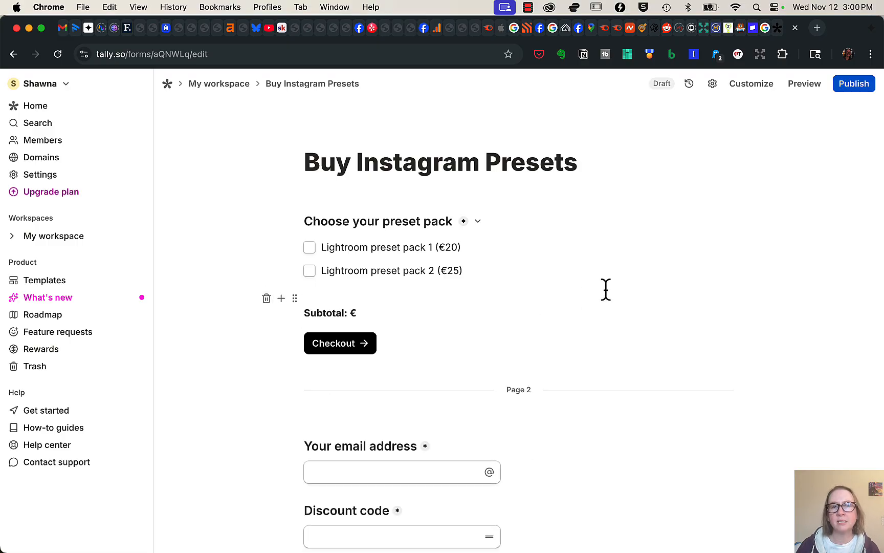
{"action": "left_click", "coordinate": [430, 247]}
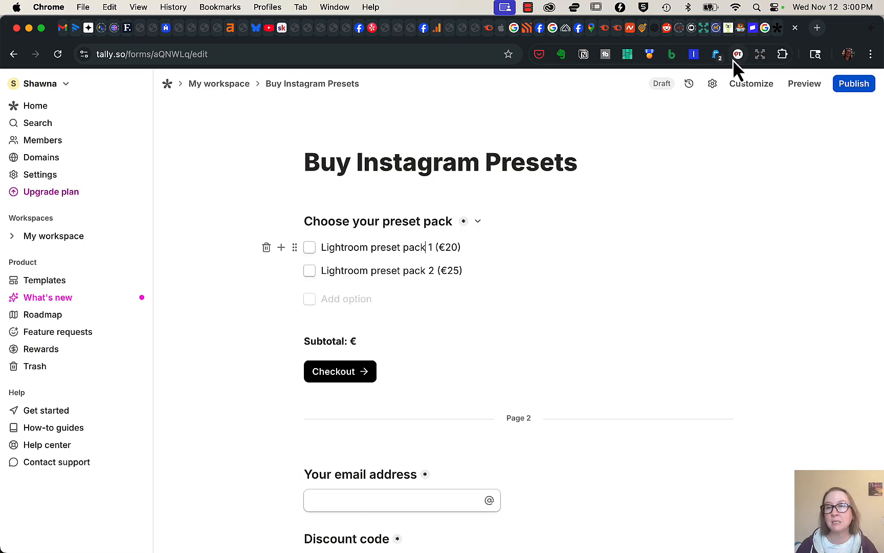
Step: Return to the Premium Listing Packages page and look over its introduction, package options and credit card section
{"action": "left_click", "coordinate": [728, 29]}
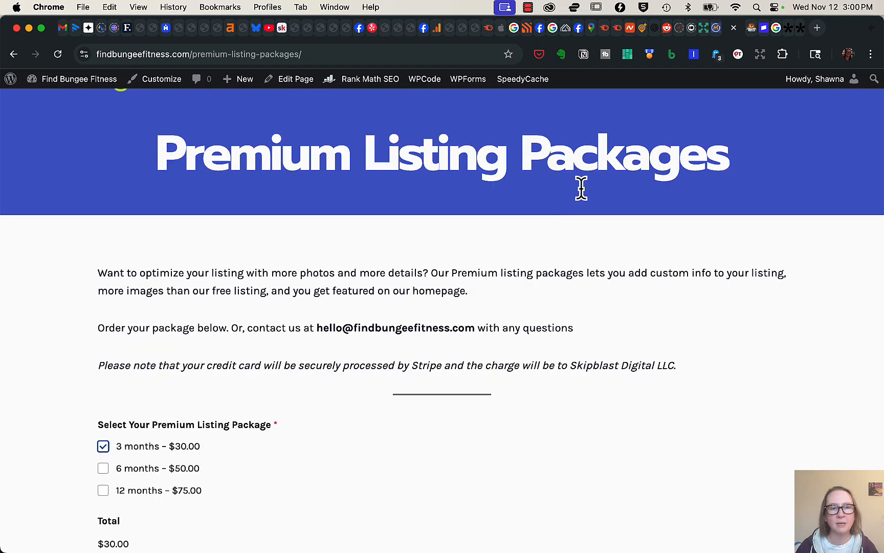
{"action": "scroll", "coordinate": [565, 239], "scroll_direction": "down", "scroll_amount": 3}
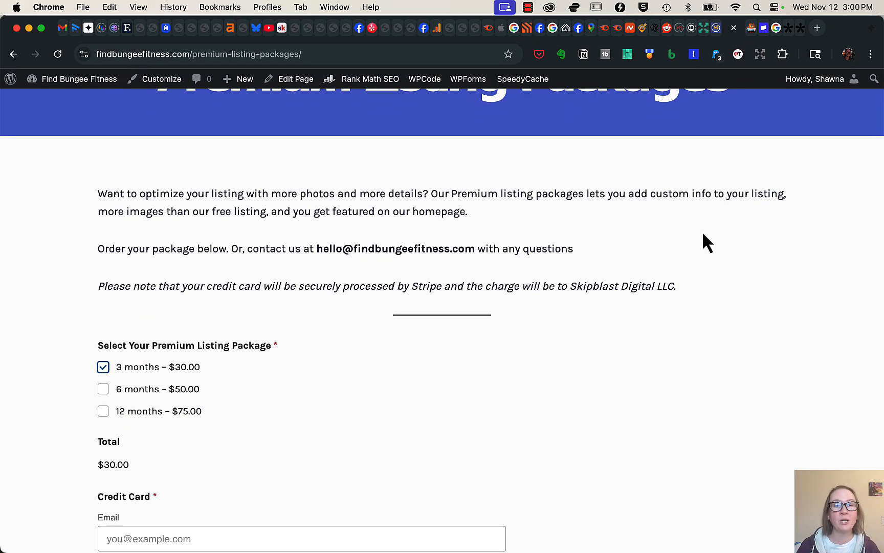
Step: Return to the Tally form editor and rename the two preset pack options as "3 months $30" and "6 months $60"
{"action": "left_click", "coordinate": [800, 32]}
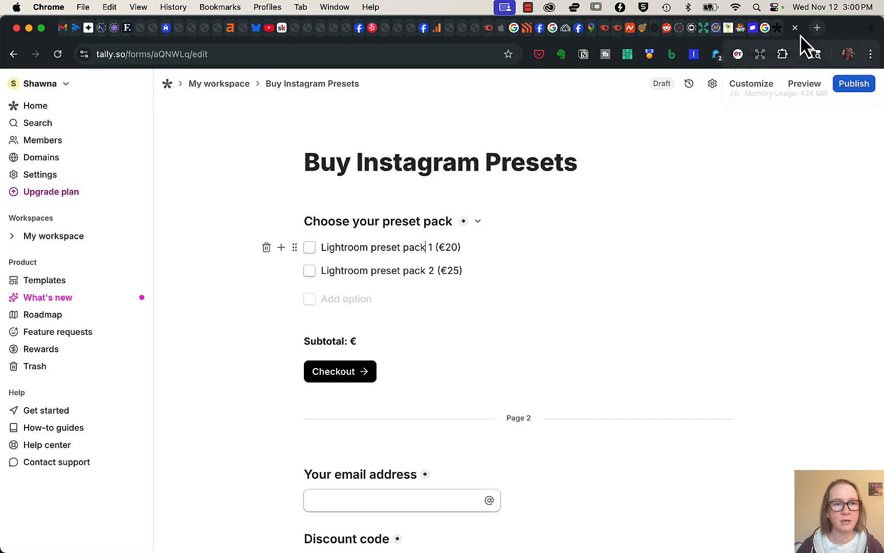
{"action": "triple_click", "coordinate": [367, 244]}
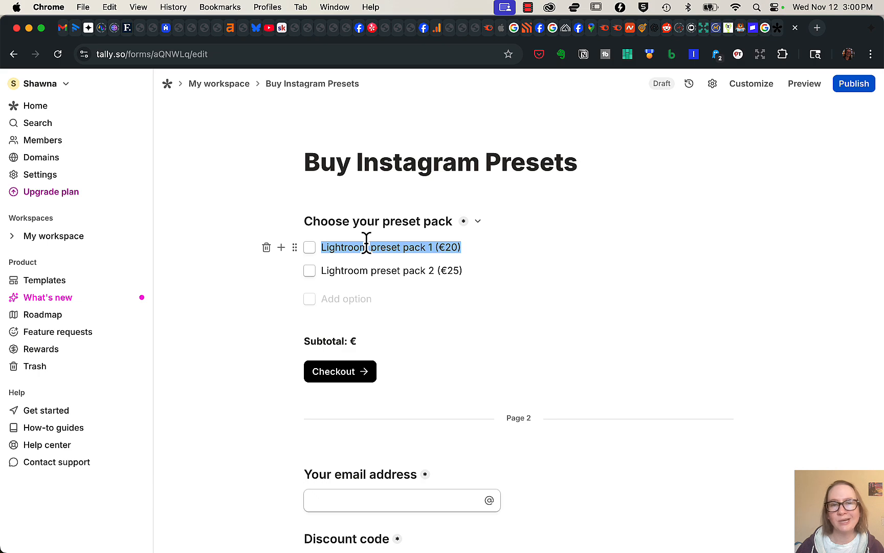
{"action": "type", "text": "3 mpm"}
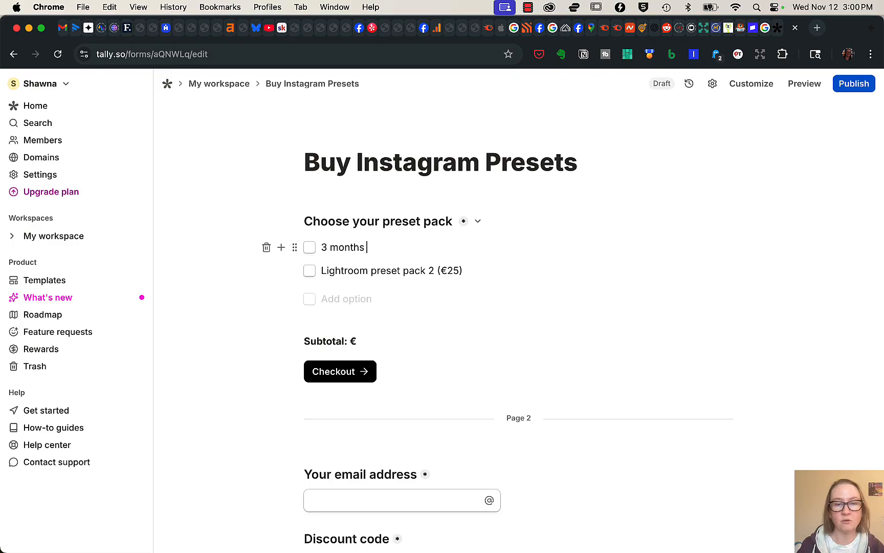
{"action": "type", "text": "$"}
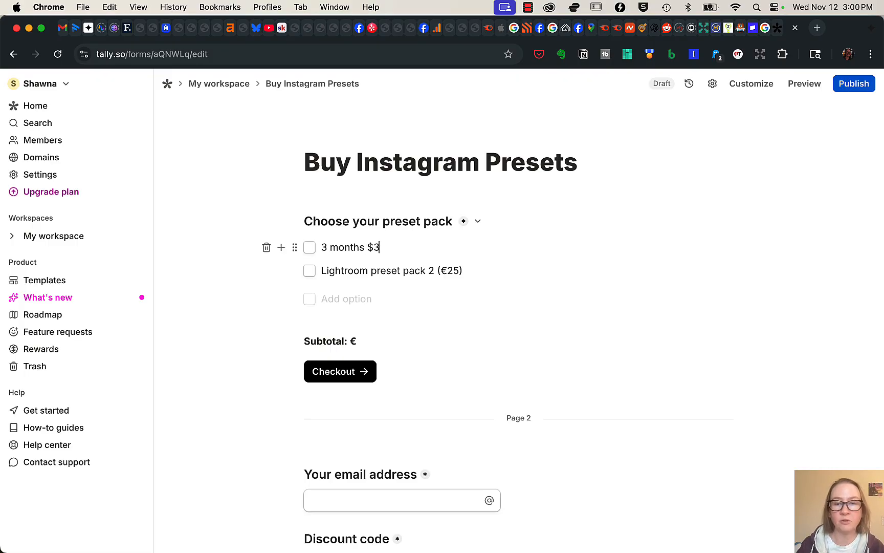
{"action": "type", "text": "30"}
{"action": "triple_click", "coordinate": [409, 266]}
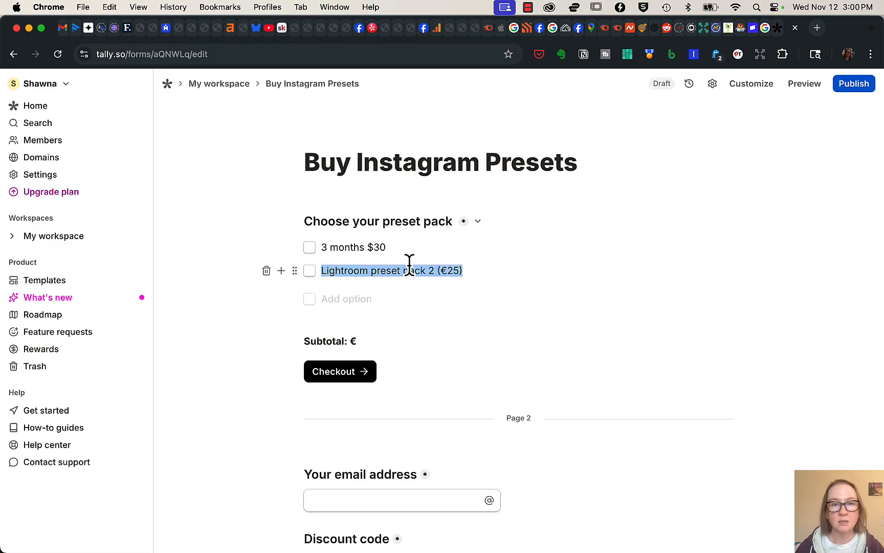
{"action": "type", "text": "6 months"}
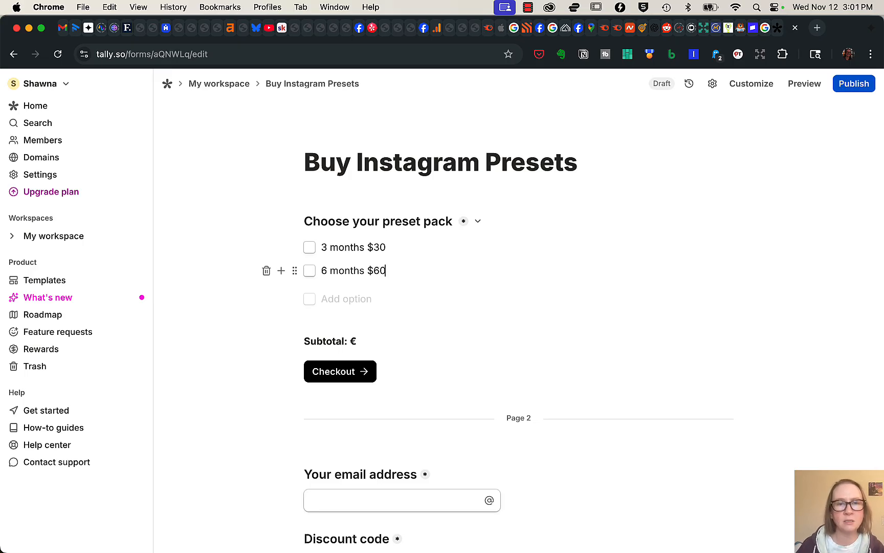
{"action": "type", "text": " $60"}
Step: Add a third option reading "12 months $100" below the 6-month option
{"action": "left_click", "coordinate": [352, 298]}
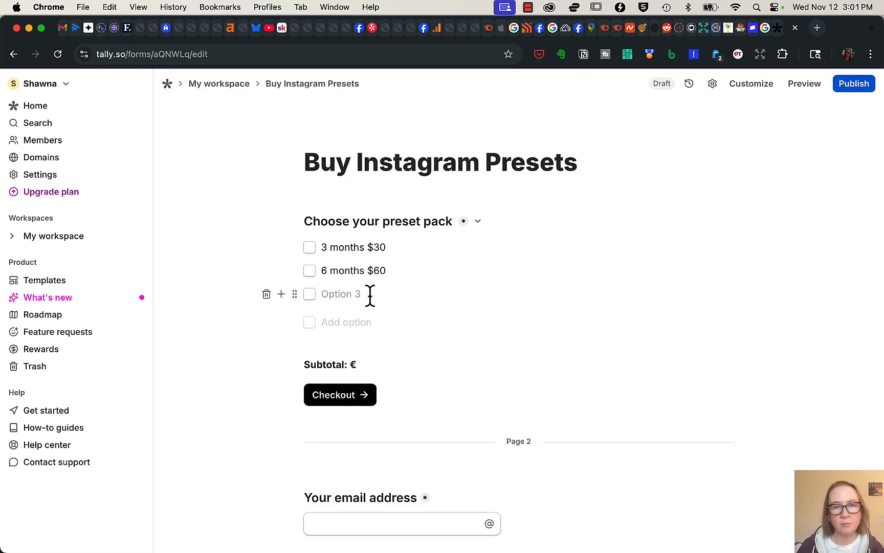
{"action": "type", "text": "12 month"}
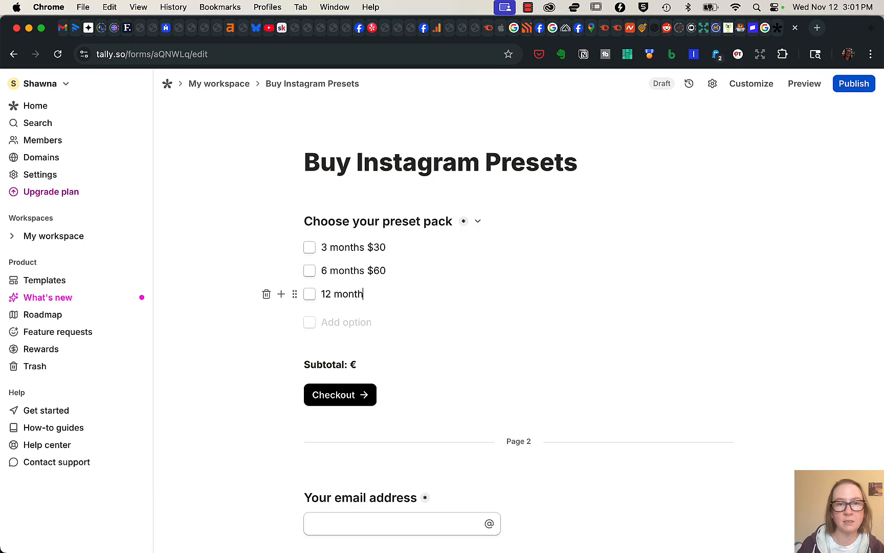
{"action": "type", "text": "s $10"}
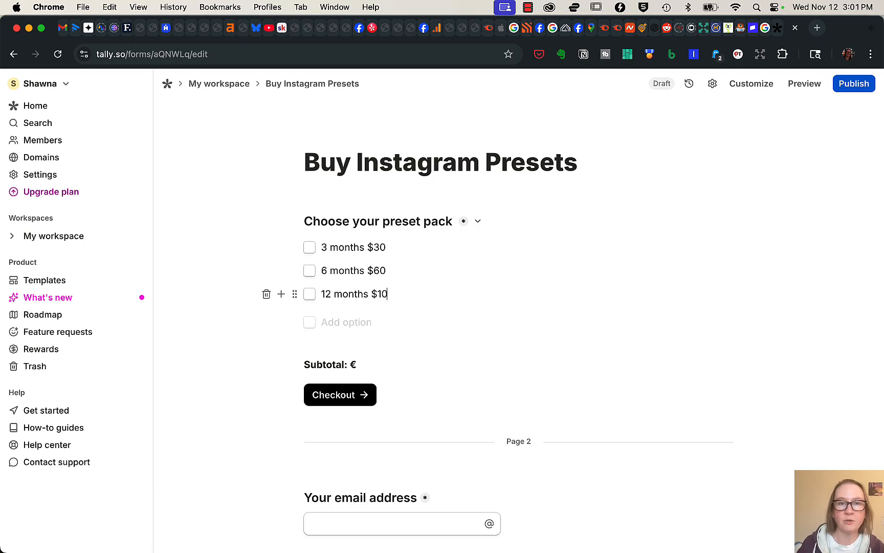
{"action": "type", "text": "00"}
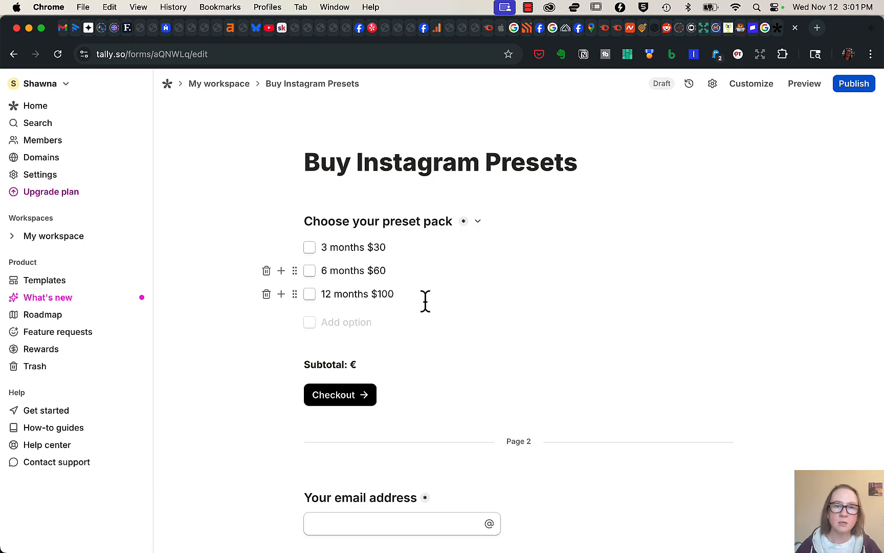
{"action": "left_click", "coordinate": [357, 366]}
{"action": "left_click", "coordinate": [347, 335]}
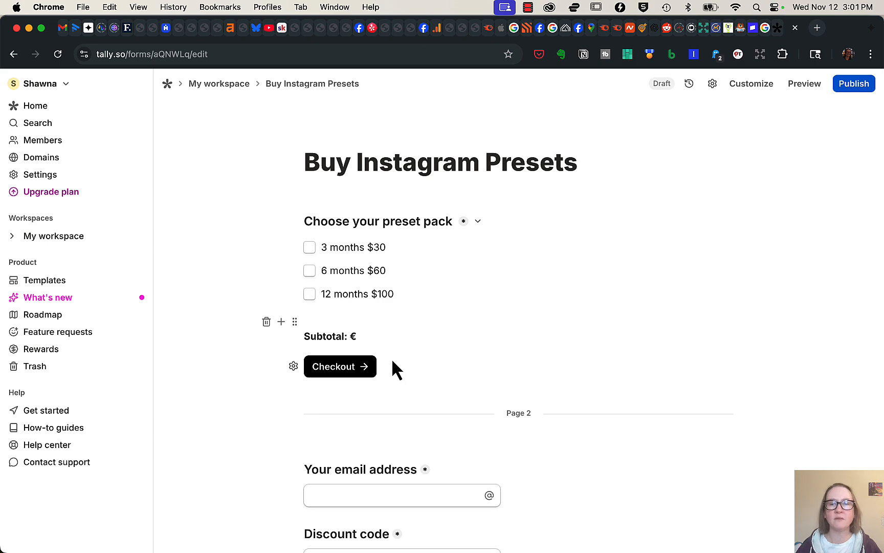
Step: Delete the conditional rule for the PRESET20 discount code and look over the payment details block
{"action": "scroll", "coordinate": [430, 384], "scroll_direction": "down", "scroll_amount": 5}
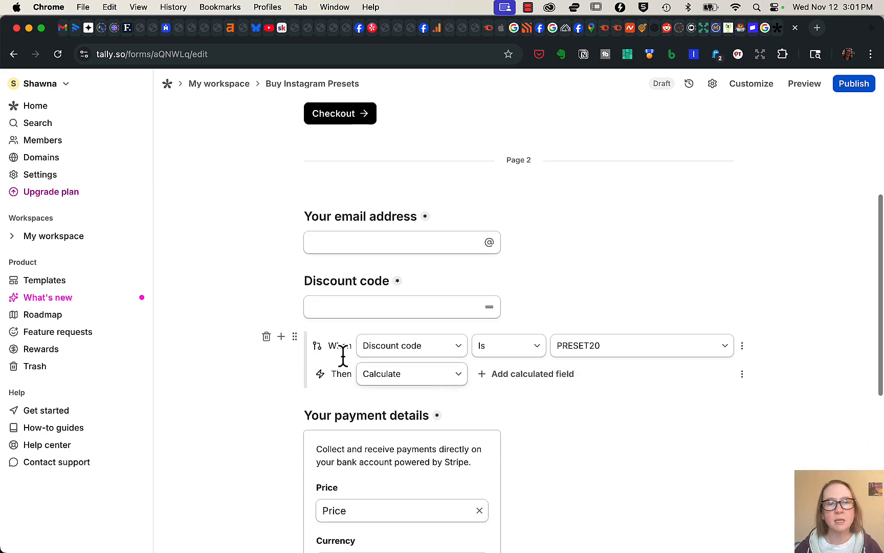
{"action": "left_click", "coordinate": [266, 336]}
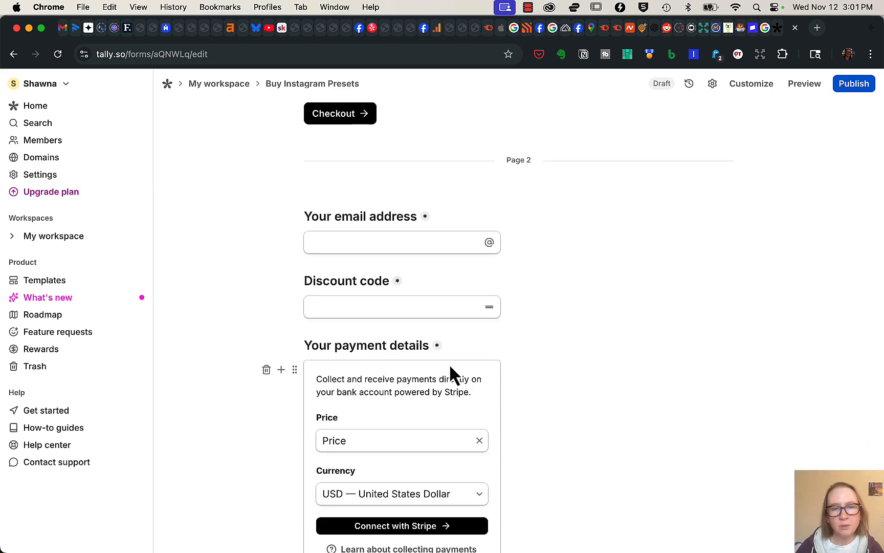
{"action": "scroll", "coordinate": [512, 370], "scroll_direction": "down", "scroll_amount": 4}
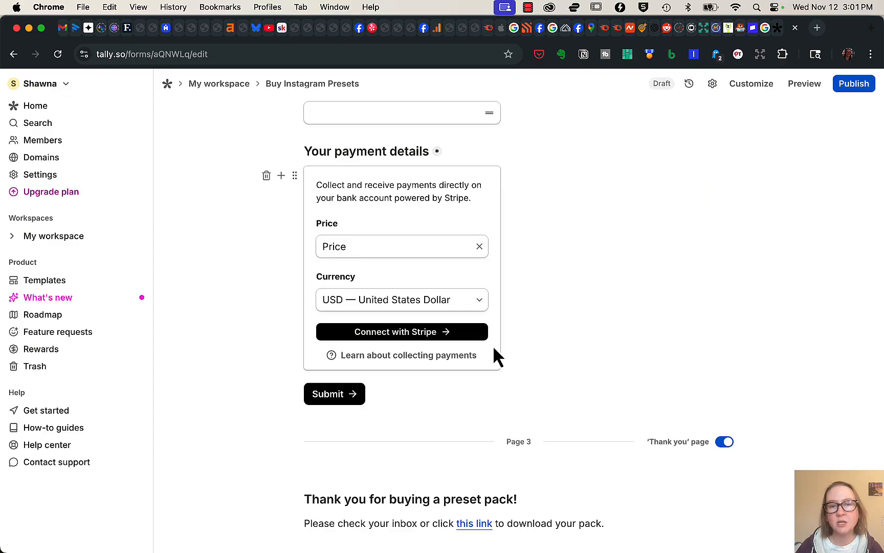
{"action": "scroll", "coordinate": [493, 344], "scroll_direction": "up", "scroll_amount": 5}
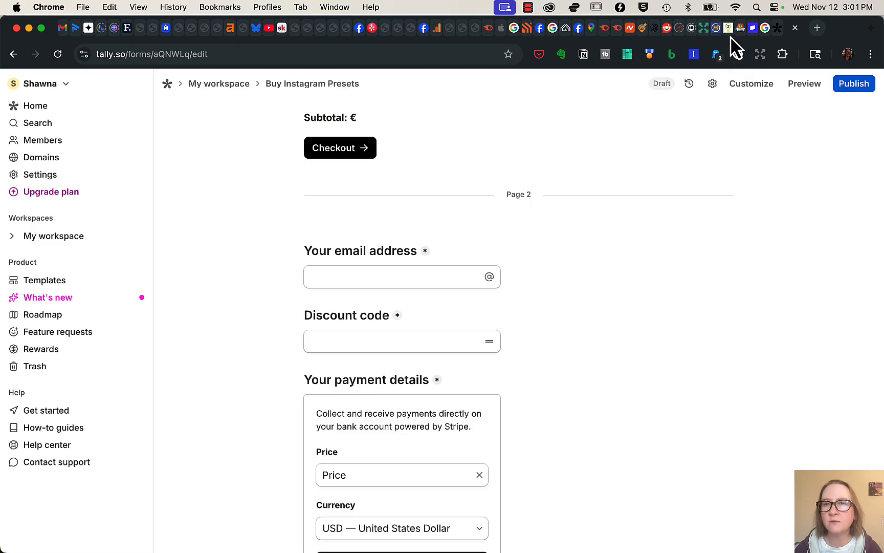
Step: Switch to the Premium Listing Packages page and examine the card, listing URL and business fields of its order form
{"action": "left_click", "coordinate": [716, 28]}
{"action": "scroll", "coordinate": [598, 228], "scroll_direction": "down", "scroll_amount": 6}
{"action": "scroll", "coordinate": [605, 230], "scroll_direction": "down", "scroll_amount": 3}
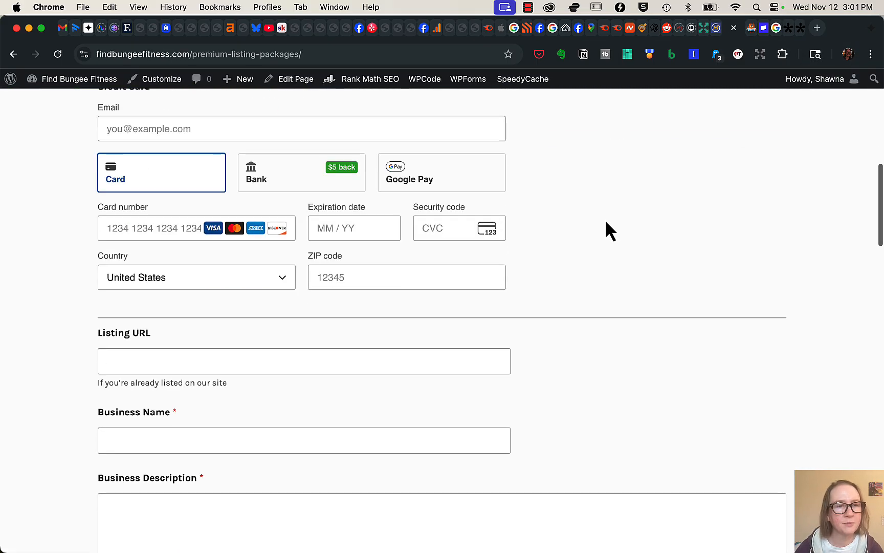
{"action": "scroll", "coordinate": [601, 233], "scroll_direction": "down", "scroll_amount": 2}
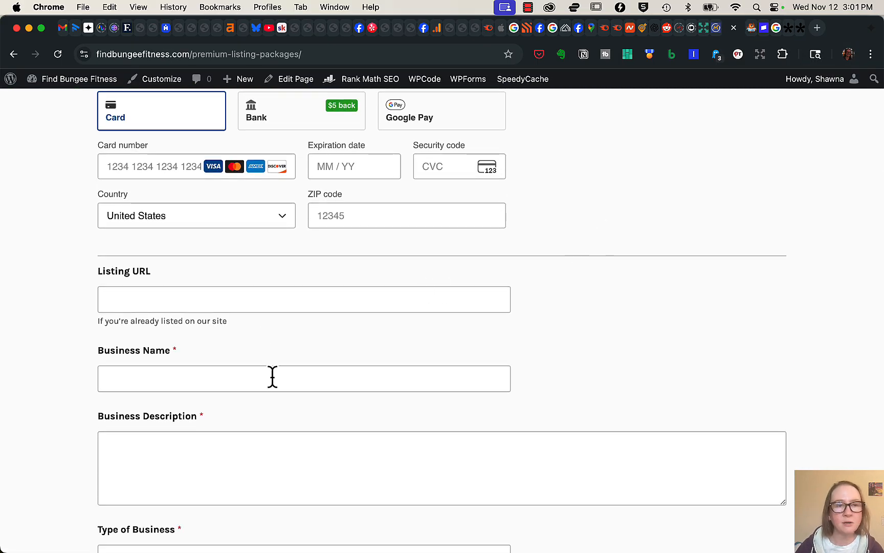
Step: Back in the Tally form, insert a short answer question titled "Business Names" between the email address and discount code questions
{"action": "left_click", "coordinate": [801, 30]}
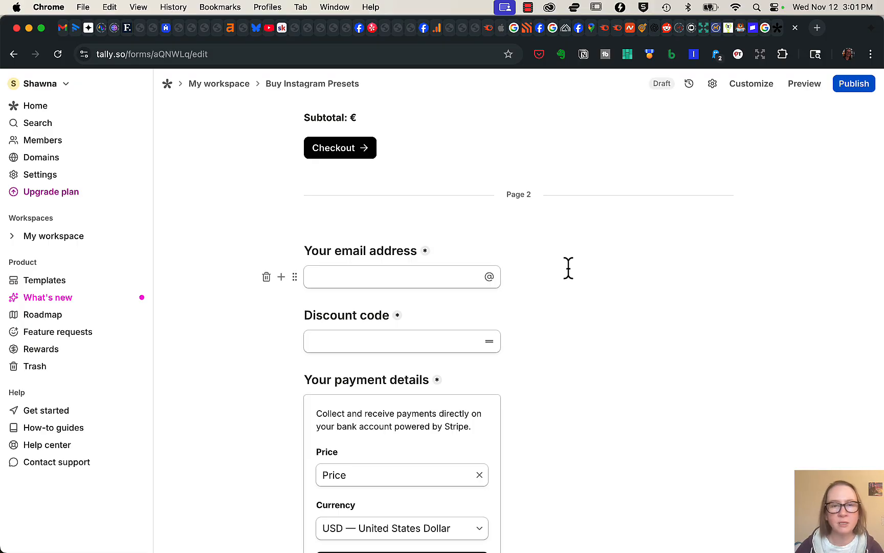
{"action": "scroll", "coordinate": [562, 297], "scroll_direction": "down", "scroll_amount": 7}
{"action": "scroll", "coordinate": [561, 318], "scroll_direction": "up", "scroll_amount": 5}
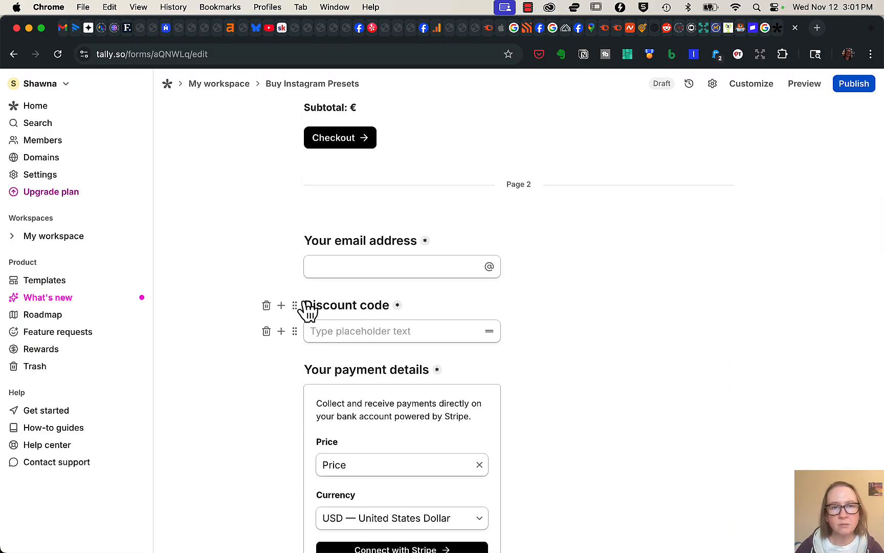
{"action": "left_click", "coordinate": [281, 305]}
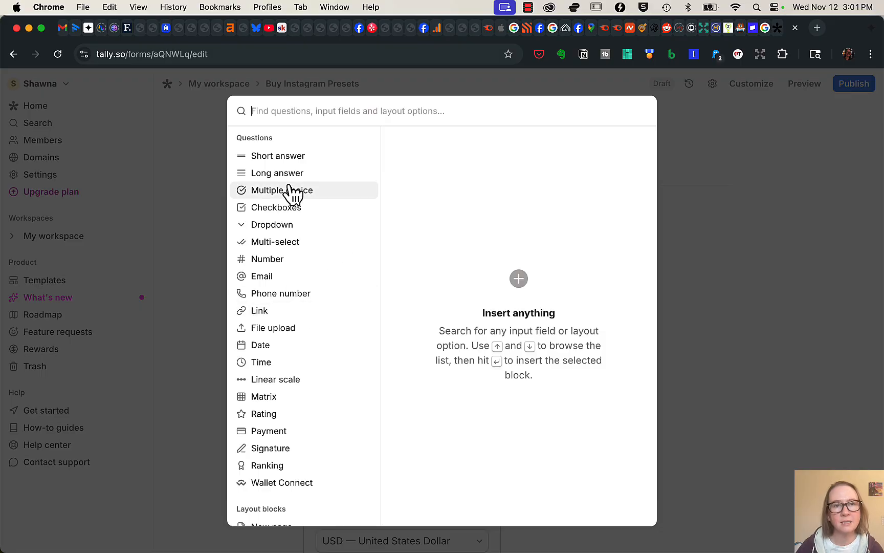
{"action": "mouse_move", "coordinate": [290, 176]}
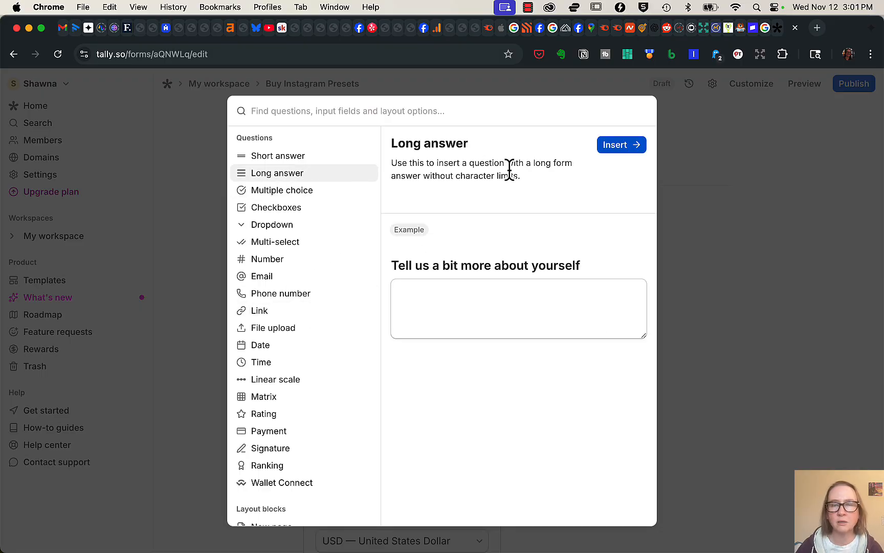
{"action": "mouse_move", "coordinate": [296, 158]}
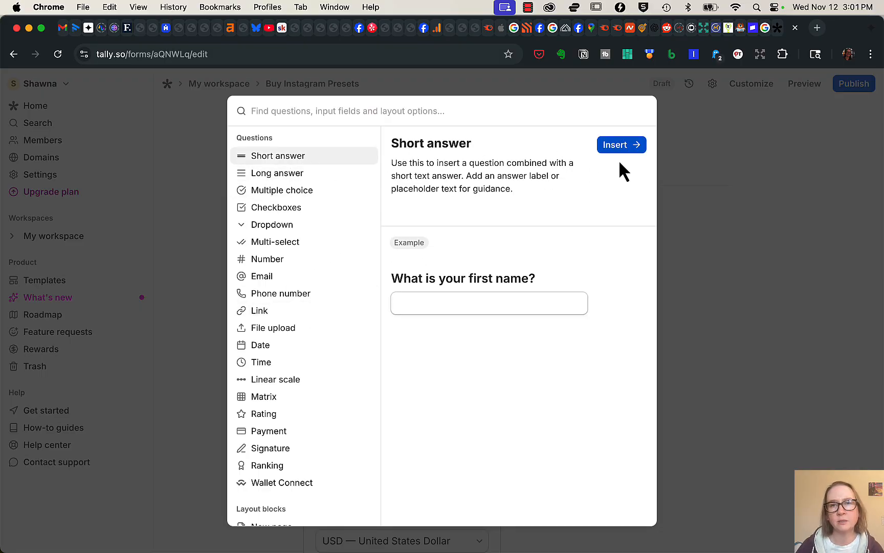
{"action": "left_click", "coordinate": [617, 146]}
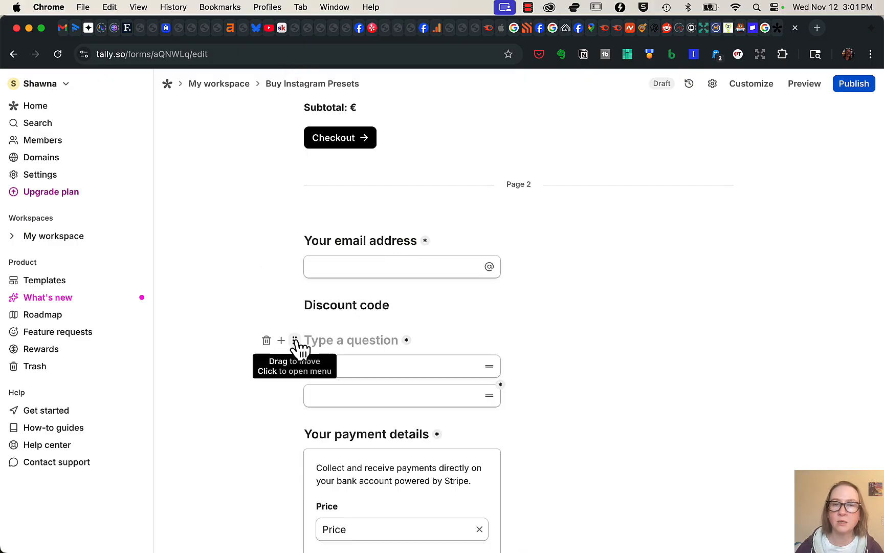
{"action": "left_click_drag", "start_coordinate": [296, 340], "coordinate": [292, 387]}
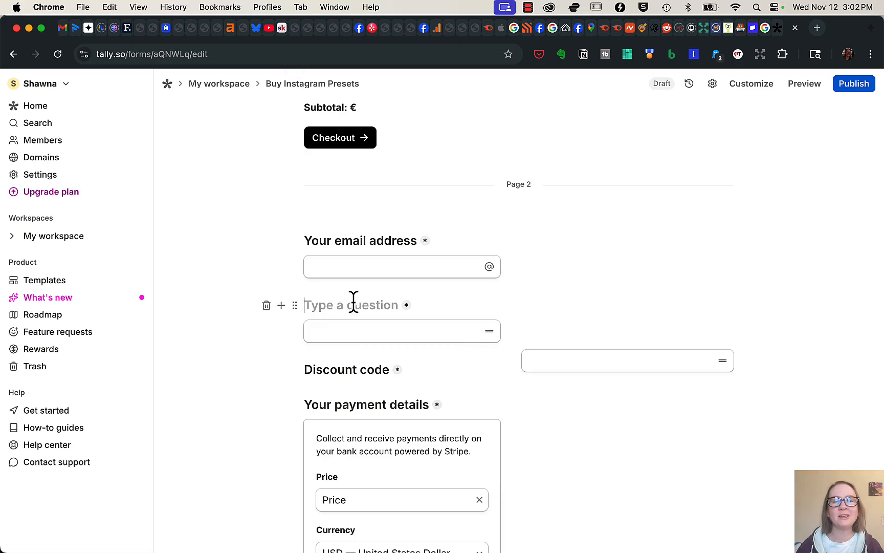
{"action": "type", "text": "Busi"}
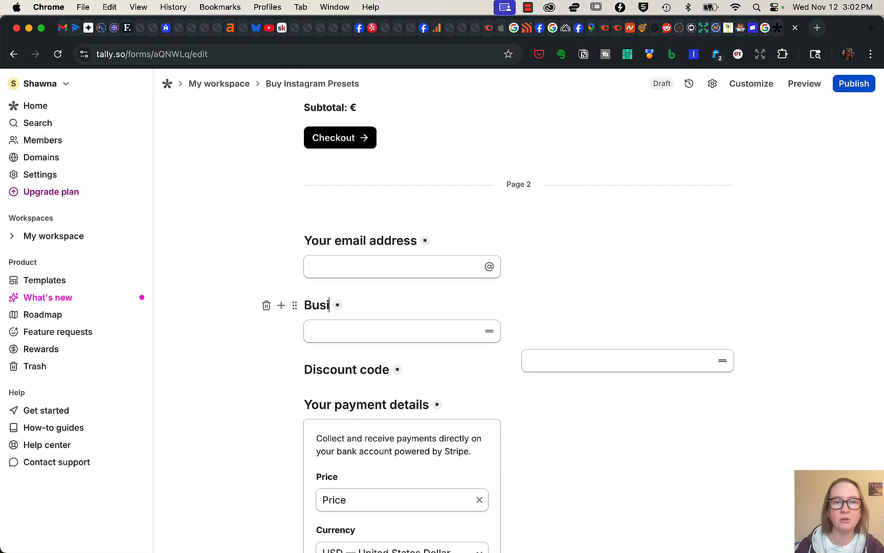
{"action": "type", "text": "ness Names"}
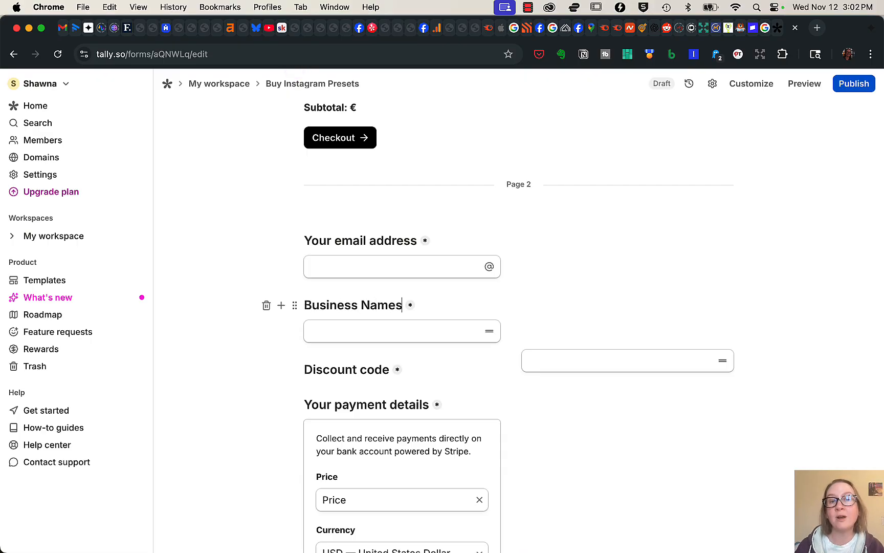
Step: Insert a long answer question titled "Details about your business" below the Business Names field
{"action": "left_click", "coordinate": [515, 334]}
{"action": "key", "text": "Return"}
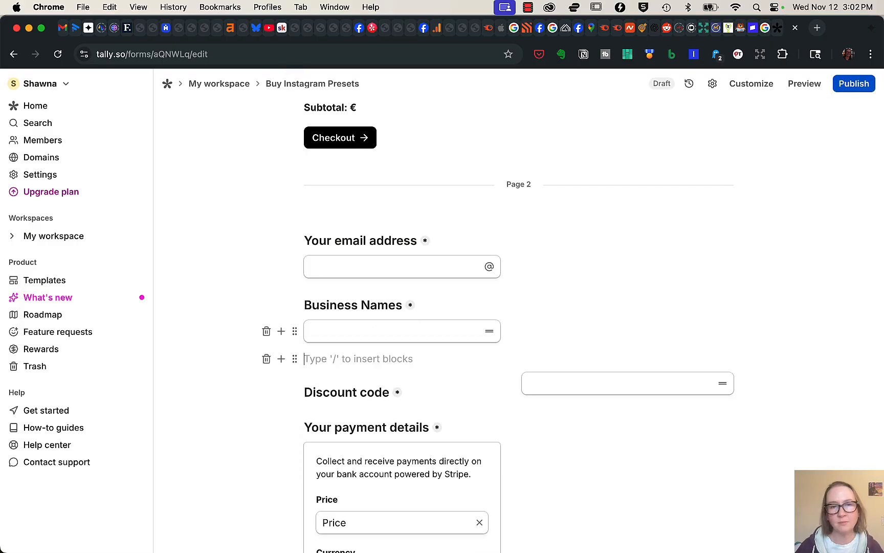
{"action": "left_click", "coordinate": [281, 358]}
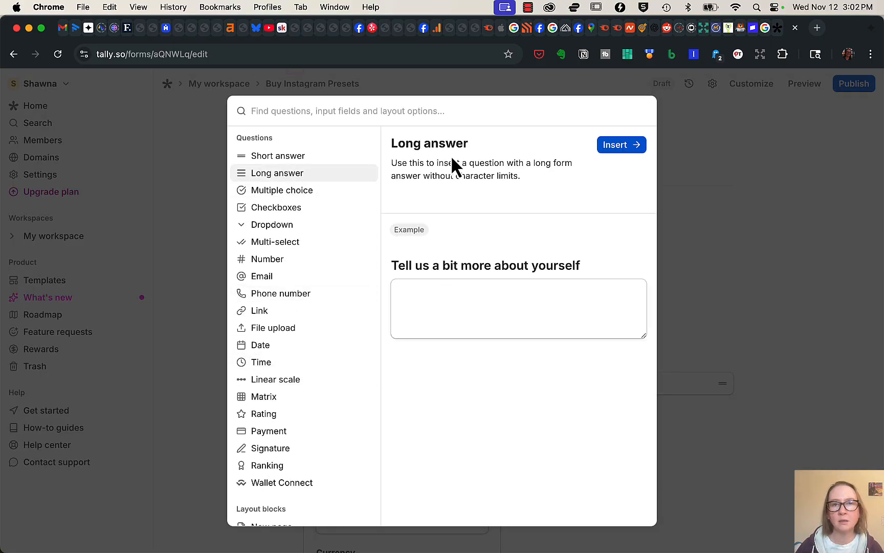
{"action": "left_click", "coordinate": [609, 146]}
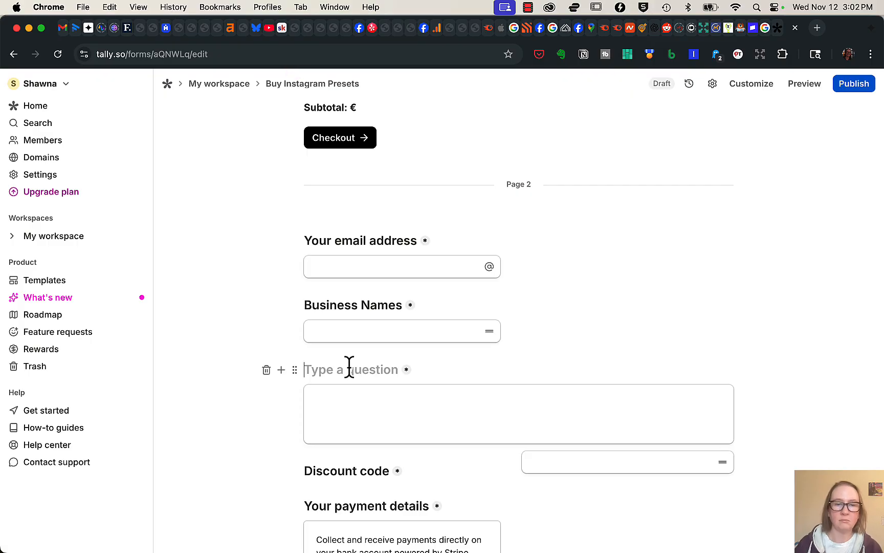
{"action": "type", "text": "Details abut"}
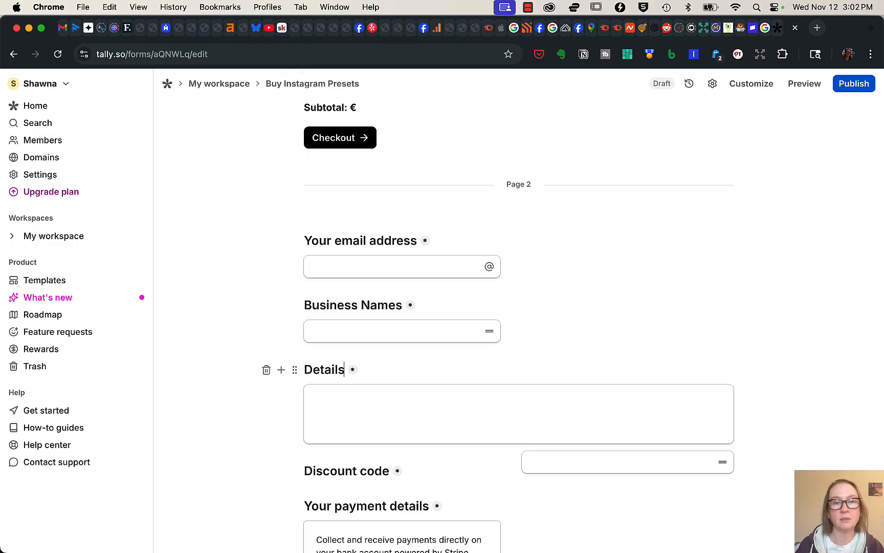
{"action": "key", "text": "BackSpace"}
{"action": "key", "text": "BackSpace"}
{"action": "type", "text": "out "}
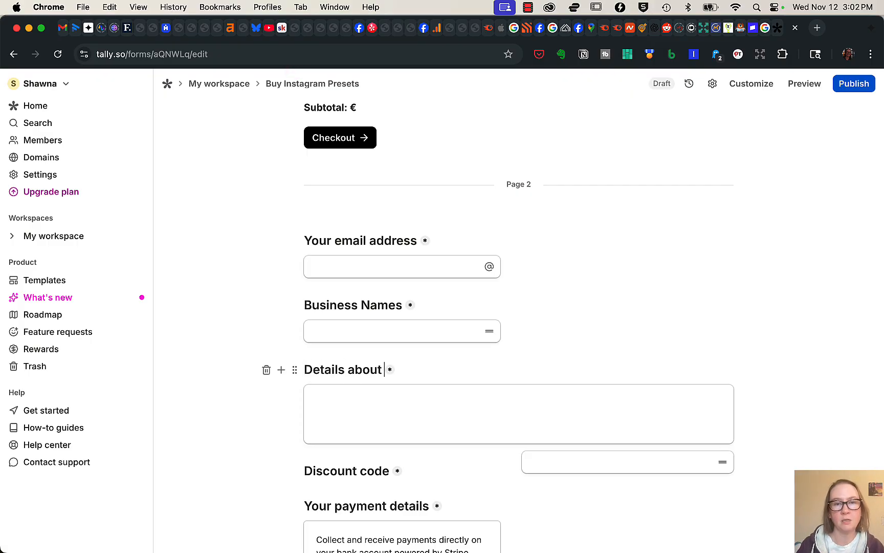
{"action": "type", "text": "your business"}
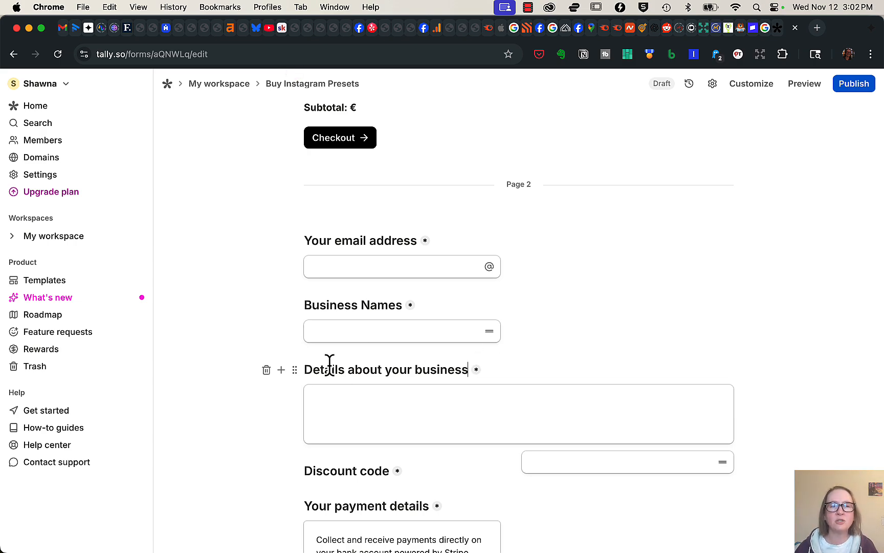
Step: Switch the Required setting of the "Details about your business" question off and back on
{"action": "left_click", "coordinate": [296, 369]}
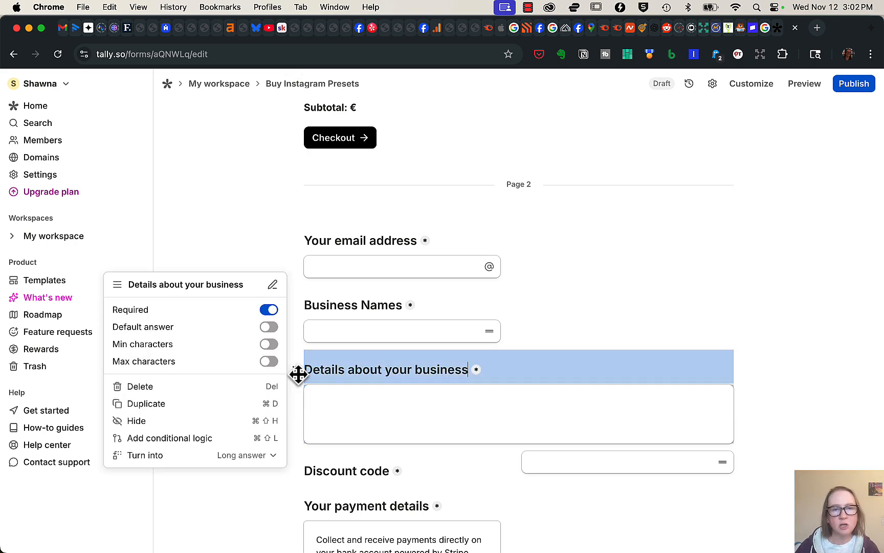
{"action": "left_click", "coordinate": [269, 310]}
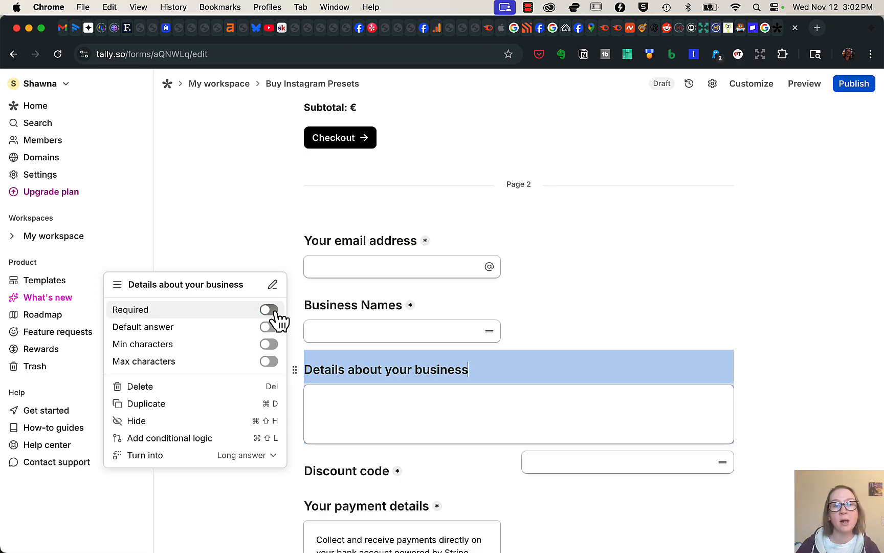
{"action": "left_click", "coordinate": [270, 310]}
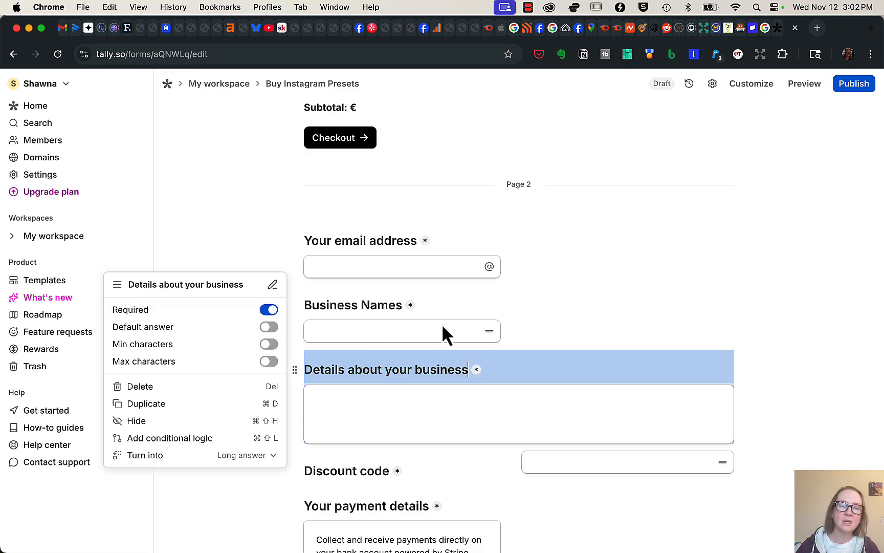
Step: Examine the Stripe payment block's price and currency settings, the submit button and the thank-you page of the form
{"action": "left_click", "coordinate": [608, 305]}
{"action": "scroll", "coordinate": [603, 303], "scroll_direction": "down", "scroll_amount": 3}
{"action": "scroll", "coordinate": [604, 304], "scroll_direction": "down", "scroll_amount": 5}
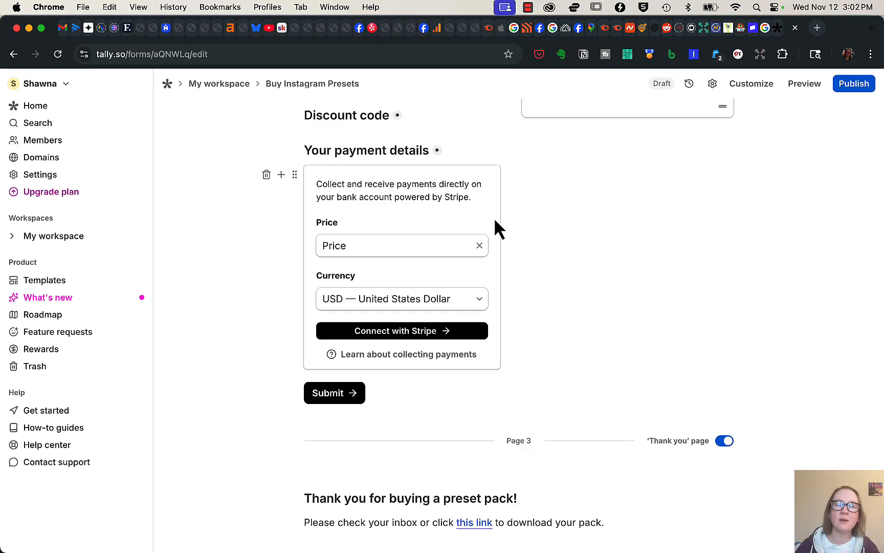
{"action": "scroll", "coordinate": [477, 317], "scroll_direction": "down", "scroll_amount": 3}
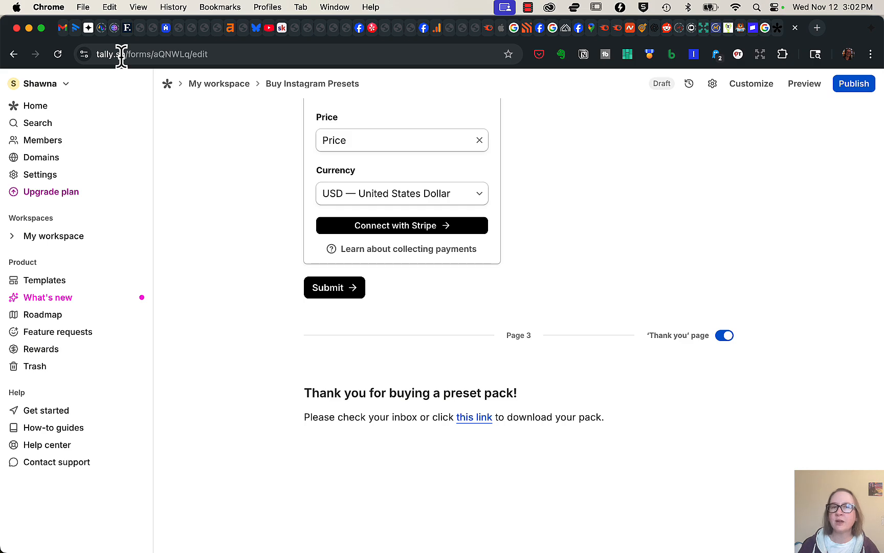
{"action": "scroll", "coordinate": [422, 248], "scroll_direction": "up", "scroll_amount": 2}
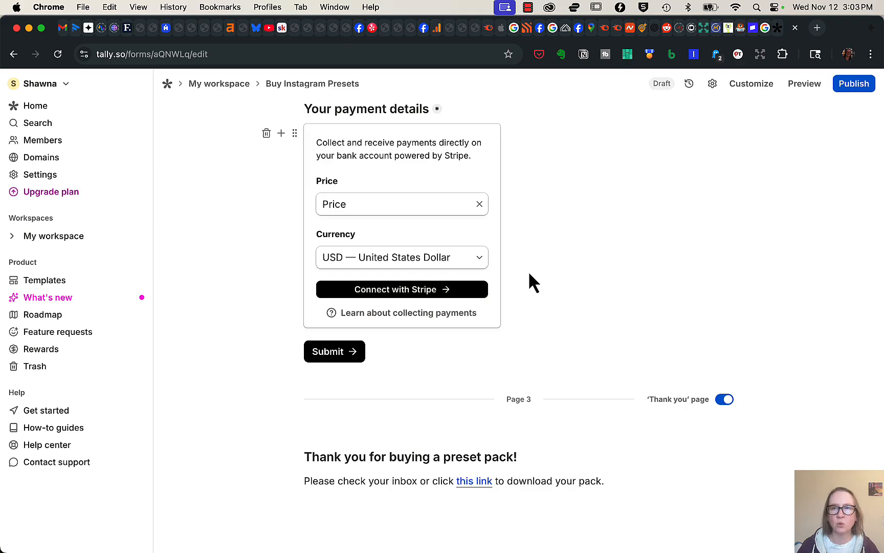
{"action": "scroll", "coordinate": [552, 276], "scroll_direction": "up", "scroll_amount": 3}
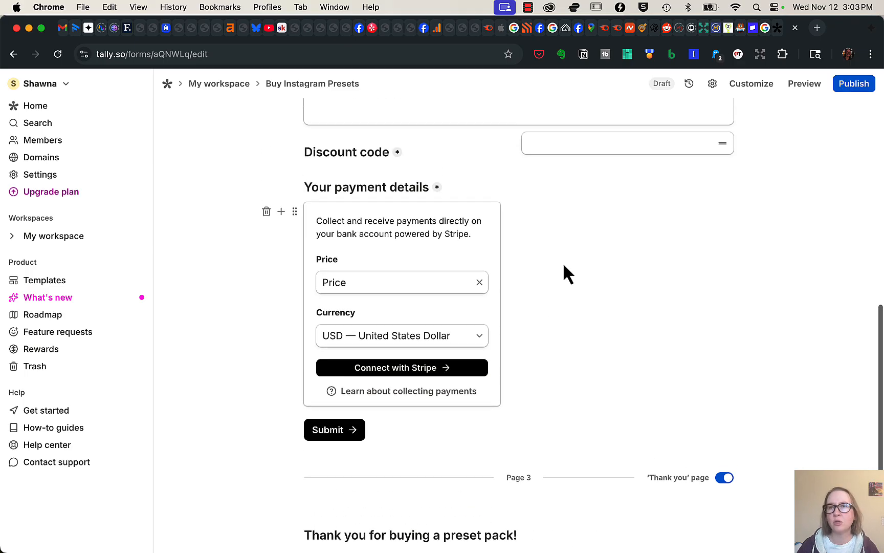
Step: Preview the form as respondents see it, return to the editor and review its package options and first questions
{"action": "left_click", "coordinate": [803, 86]}
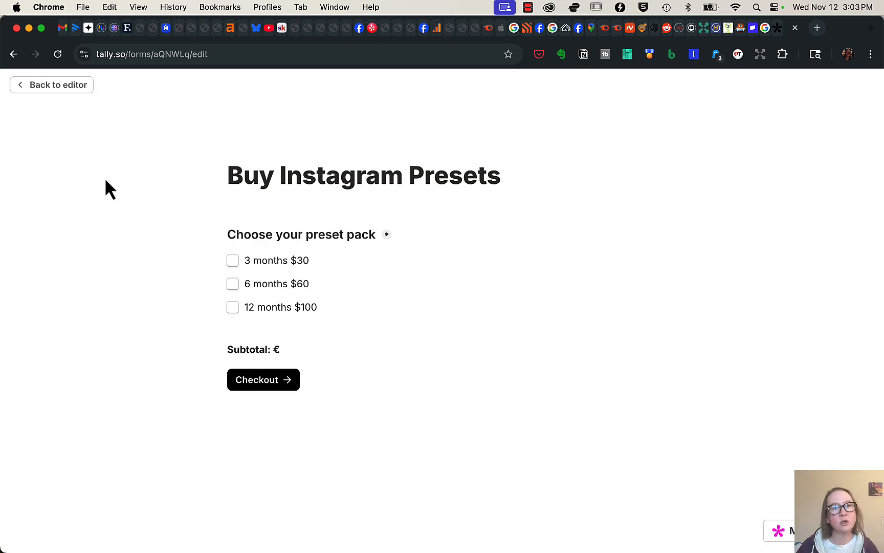
{"action": "left_click", "coordinate": [46, 85]}
{"action": "scroll", "coordinate": [419, 266], "scroll_direction": "up", "scroll_amount": 5}
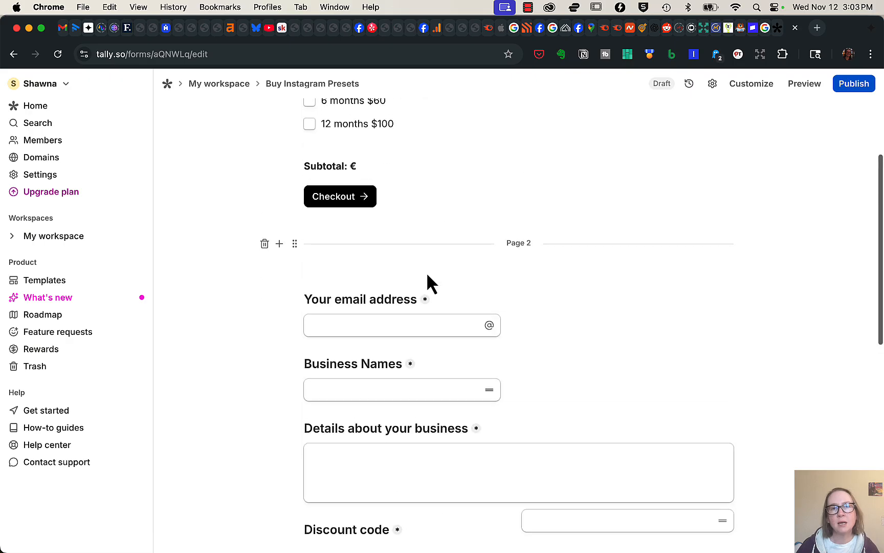
{"action": "scroll", "coordinate": [456, 271], "scroll_direction": "up", "scroll_amount": 3}
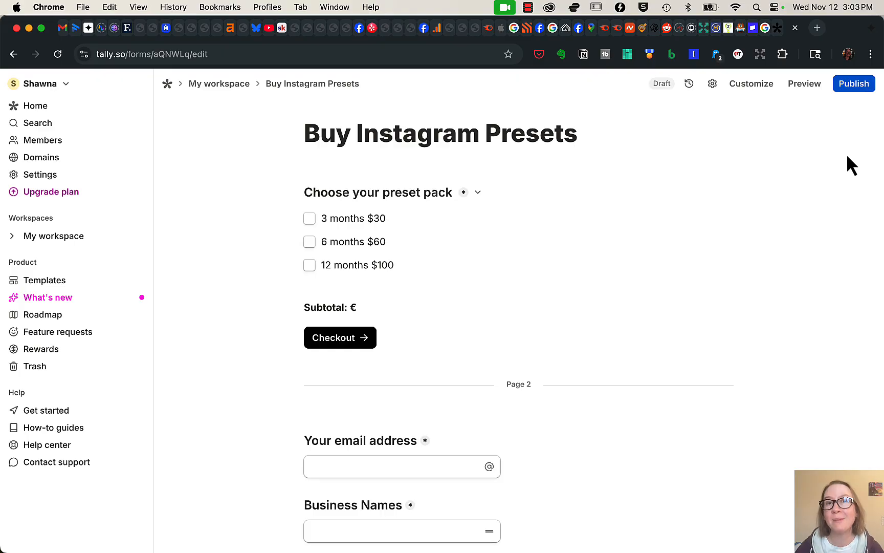
Step: Open the form's settings and switch Self email notifications on and back off
{"action": "left_click", "coordinate": [712, 83]}
{"action": "scroll", "coordinate": [502, 238], "scroll_direction": "down", "scroll_amount": 3}
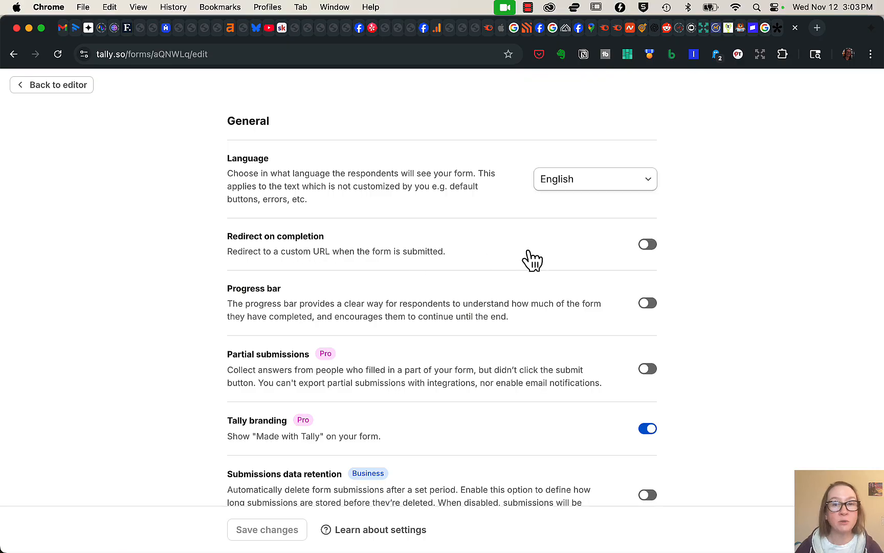
{"action": "scroll", "coordinate": [706, 269], "scroll_direction": "down", "scroll_amount": 5}
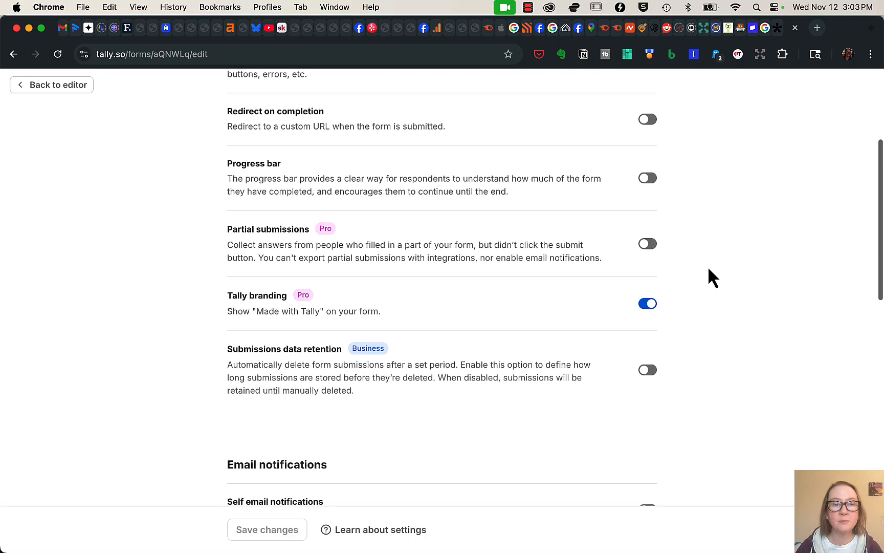
{"action": "scroll", "coordinate": [708, 267], "scroll_direction": "down", "scroll_amount": 4}
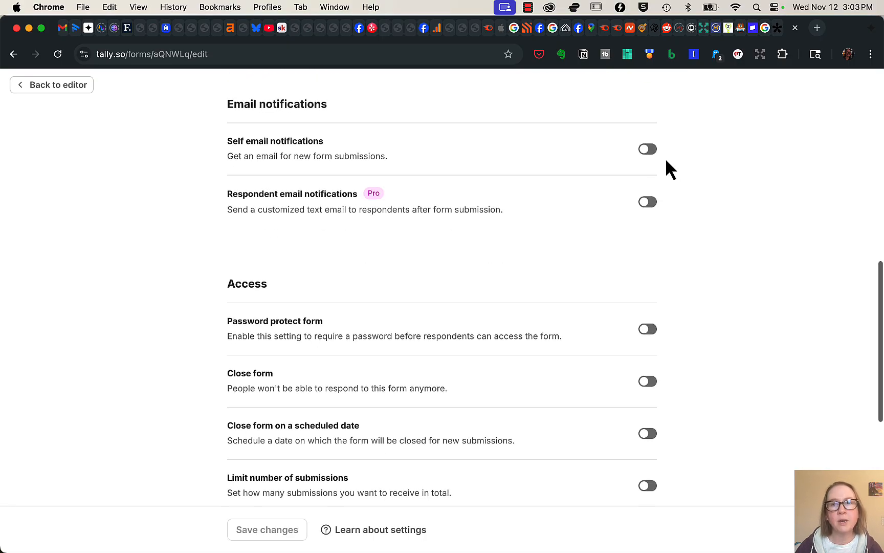
{"action": "left_click", "coordinate": [646, 150]}
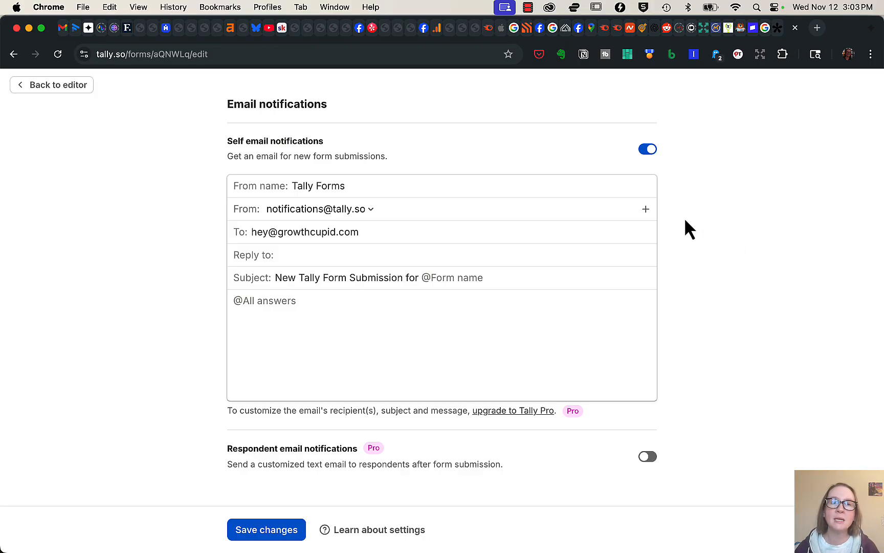
{"action": "left_click", "coordinate": [643, 154]}
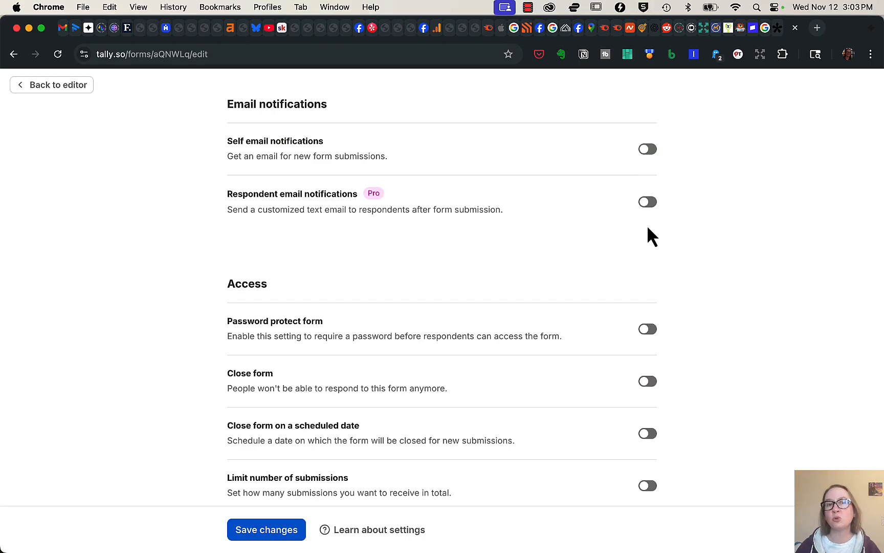
Step: Review the form's Access and Behavior settings and return to the form editor
{"action": "scroll", "coordinate": [686, 261], "scroll_direction": "down", "scroll_amount": 3}
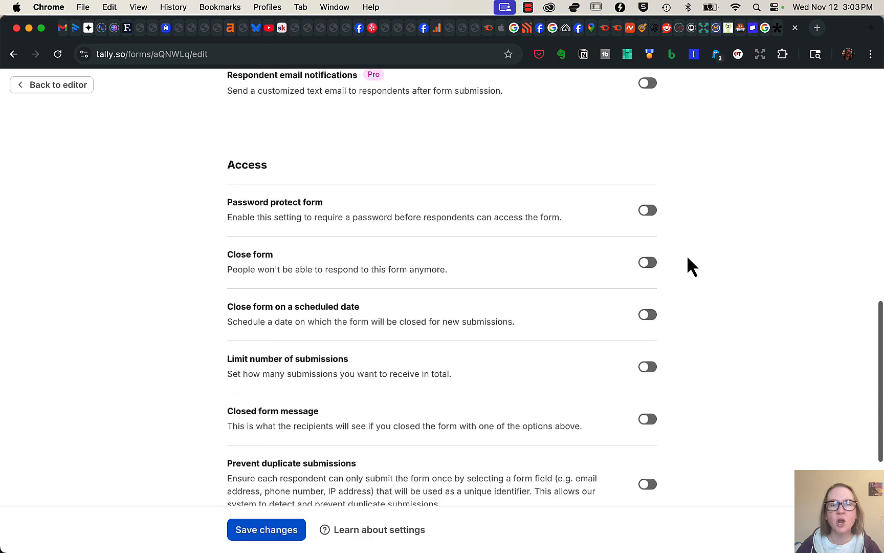
{"action": "scroll", "coordinate": [688, 259], "scroll_direction": "down", "scroll_amount": 5}
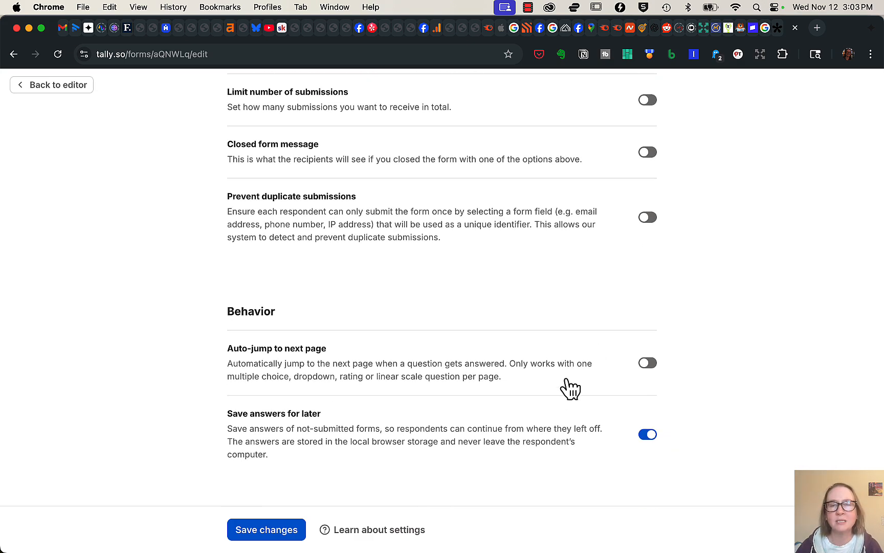
{"action": "scroll", "coordinate": [586, 367], "scroll_direction": "up", "scroll_amount": 6}
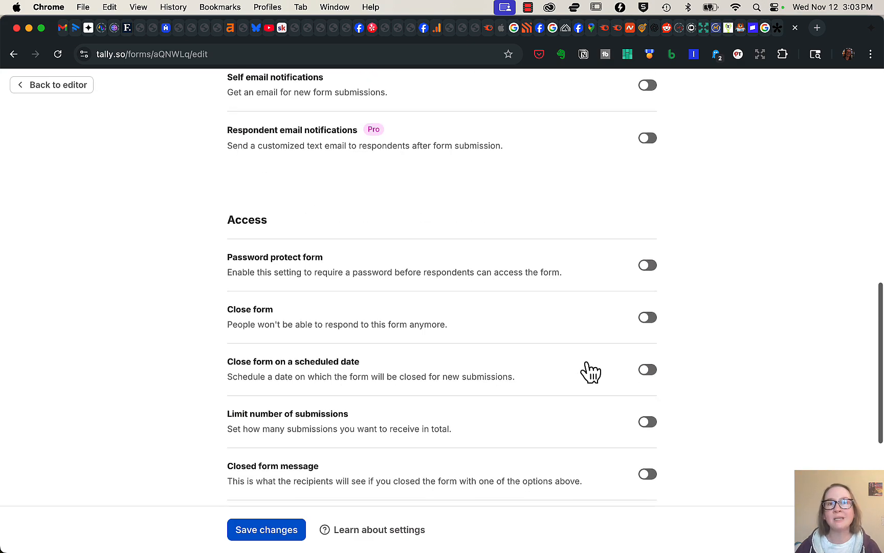
{"action": "scroll", "coordinate": [588, 371], "scroll_direction": "up", "scroll_amount": 4}
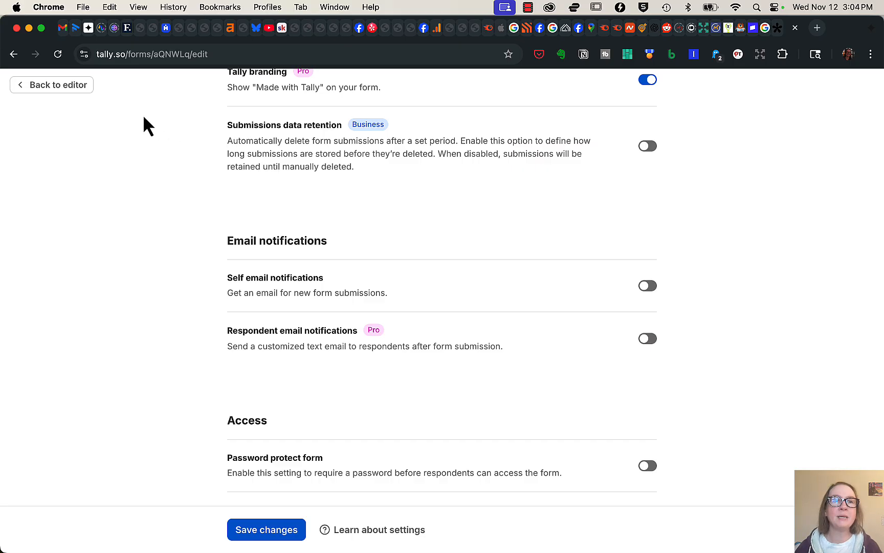
{"action": "left_click", "coordinate": [67, 88]}
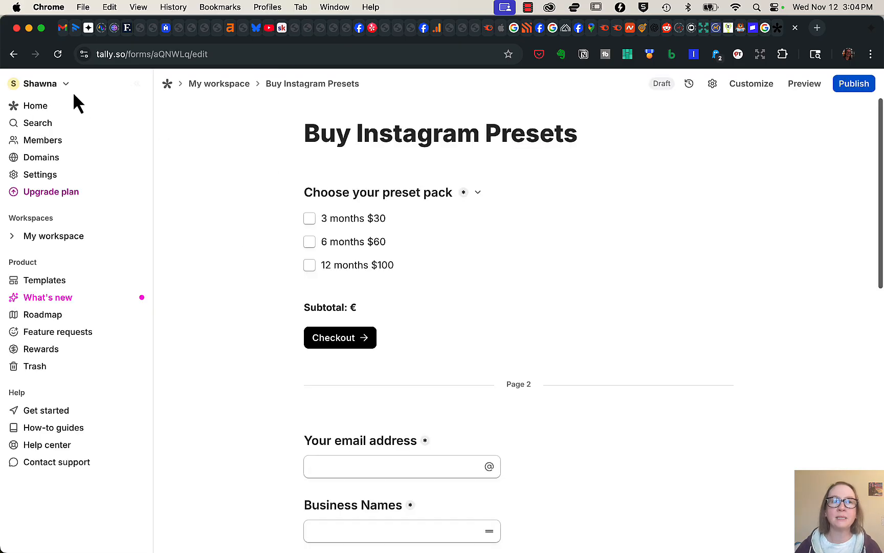
Step: Switch to the Premium Listing Packages page, open it for editing and select its embedded WPForms block
{"action": "left_click", "coordinate": [728, 29]}
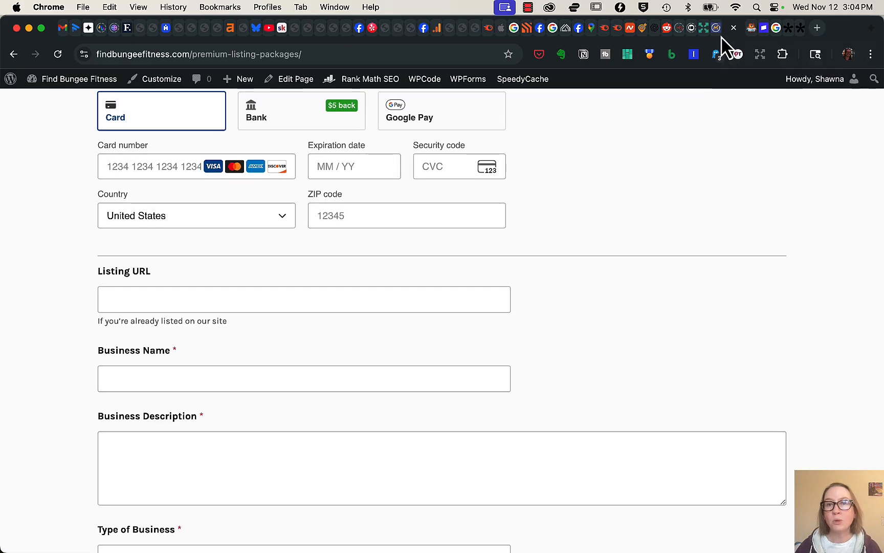
{"action": "left_click", "coordinate": [301, 87]}
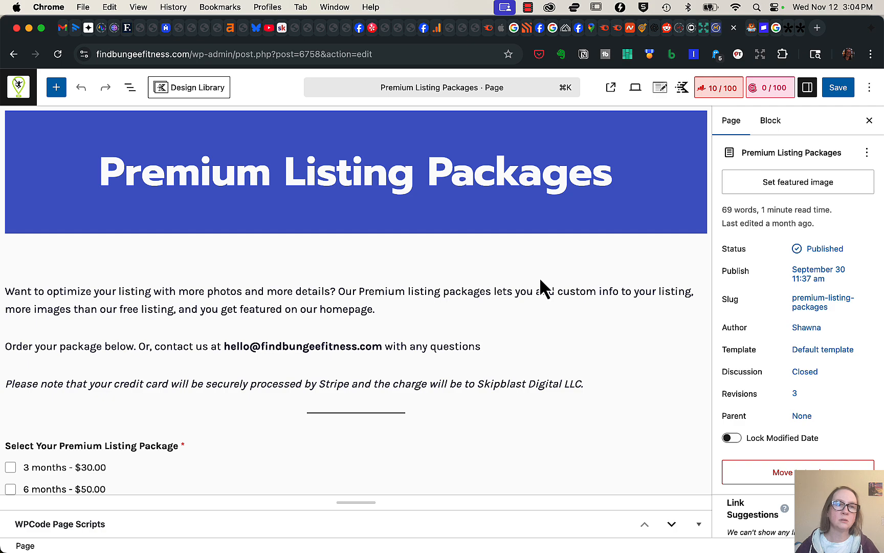
{"action": "left_click", "coordinate": [316, 439]}
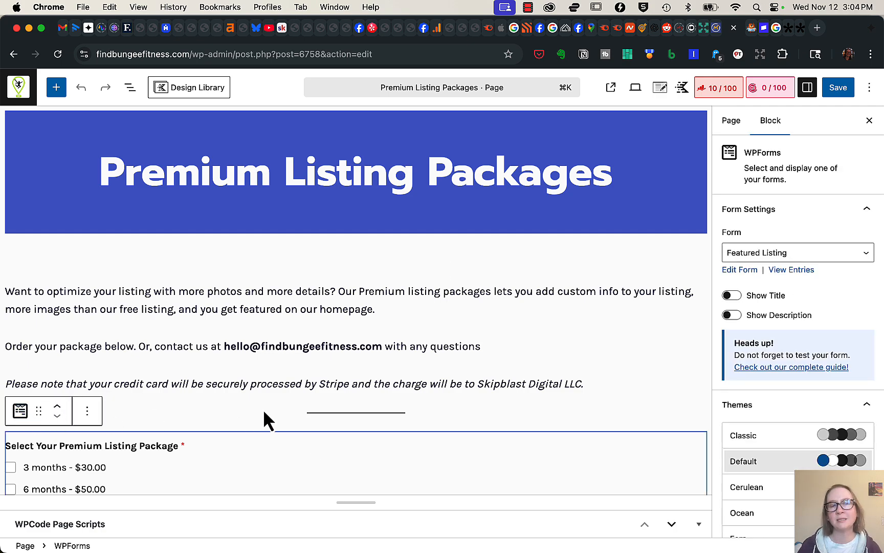
{"action": "scroll", "coordinate": [263, 408], "scroll_direction": "down", "scroll_amount": 2}
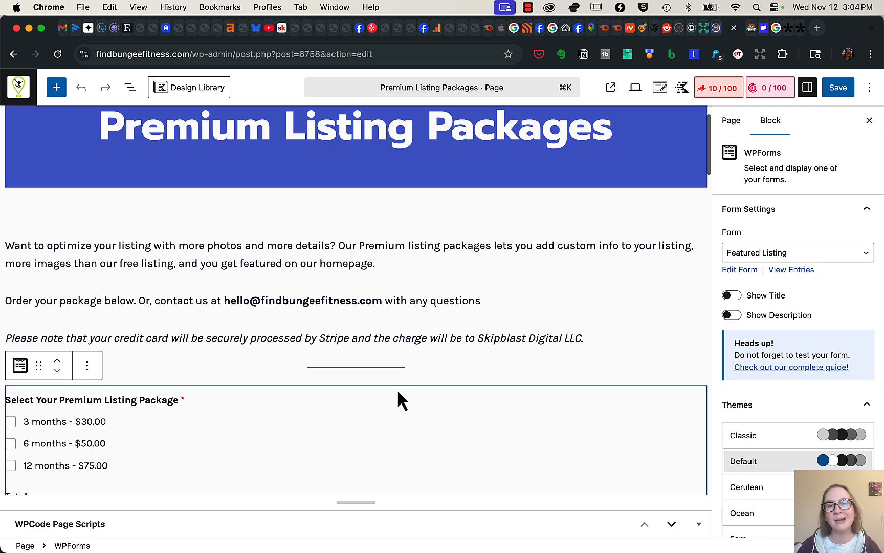
Step: Insert a Buttons block between the separator and the order form, with a button labelled "Order a Premium Listing"
{"action": "left_click", "coordinate": [430, 362]}
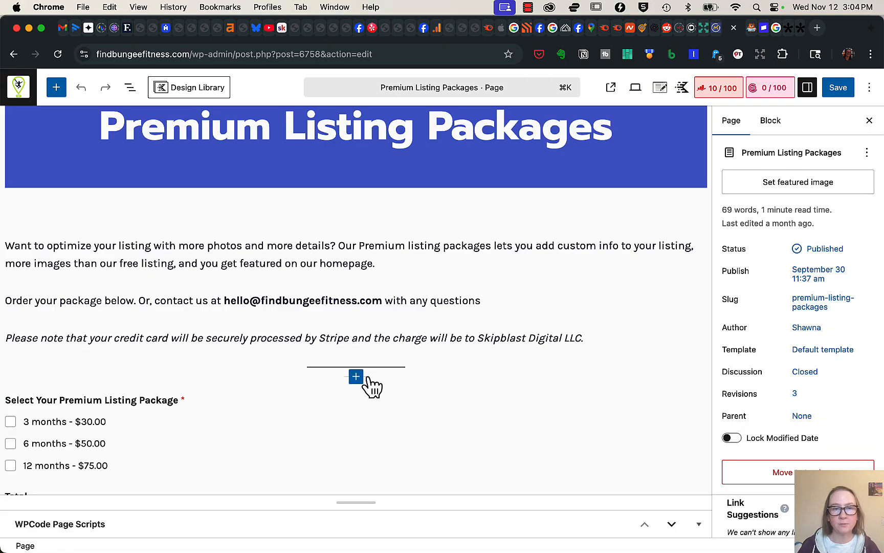
{"action": "left_click", "coordinate": [357, 377]}
{"action": "type", "text": "butt"}
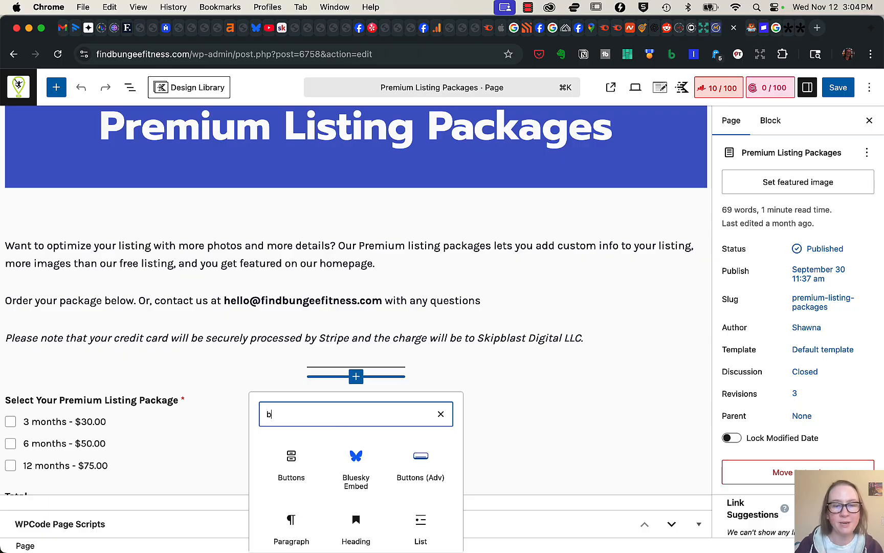
{"action": "left_click", "coordinate": [292, 464]}
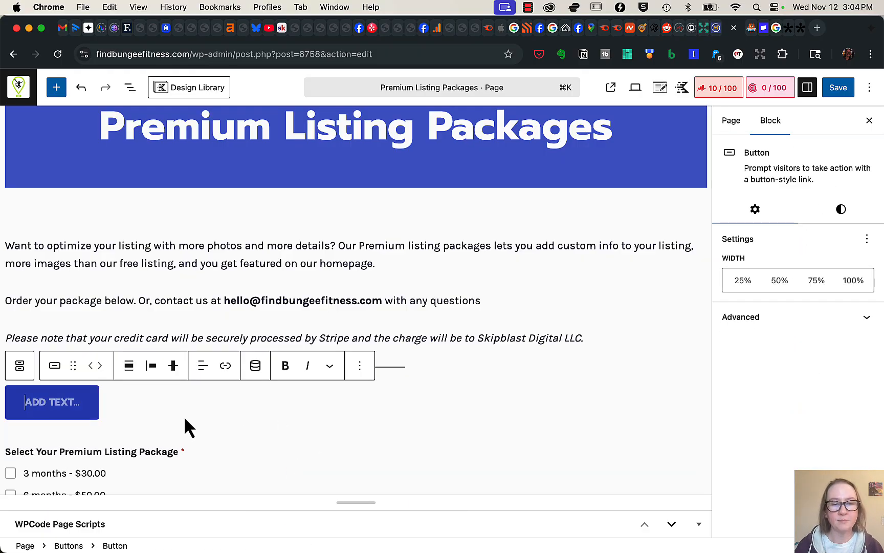
{"action": "type", "text": "Order a Premium L"}
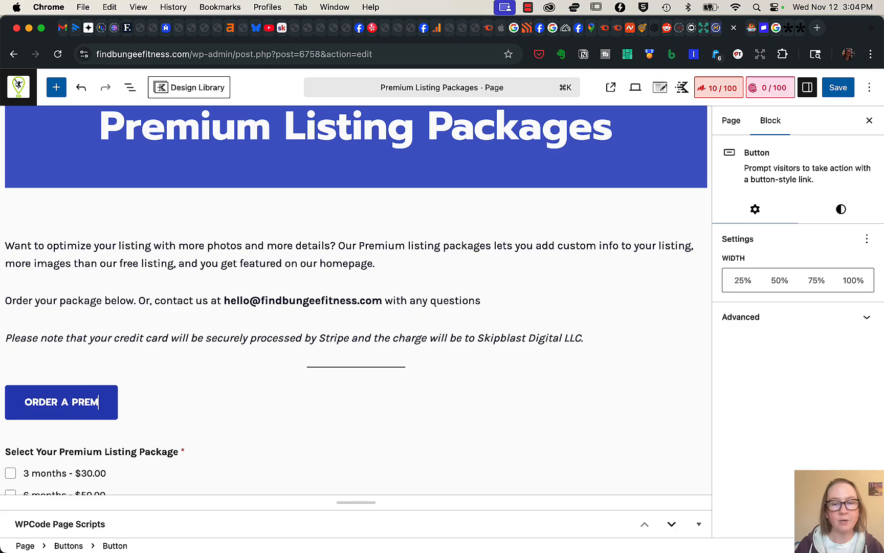
{"action": "key", "text": "BackSpace"}
{"action": "key", "text": "BackSpace"}
{"action": "key", "text": "BackSpace"}
{"action": "type", "text": "m Listing"}
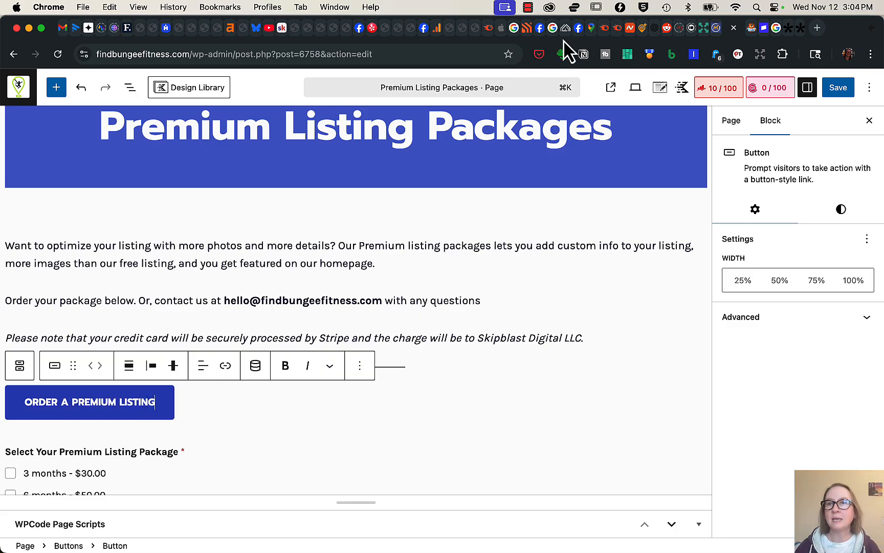
Step: Switch back to the Tally form, publish it and copy its share link
{"action": "left_click", "coordinate": [798, 31]}
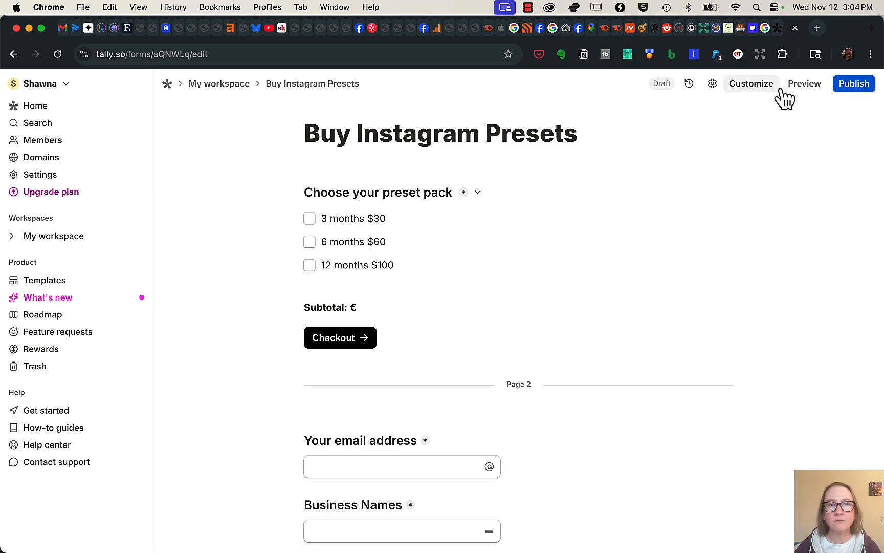
{"action": "left_click", "coordinate": [853, 88]}
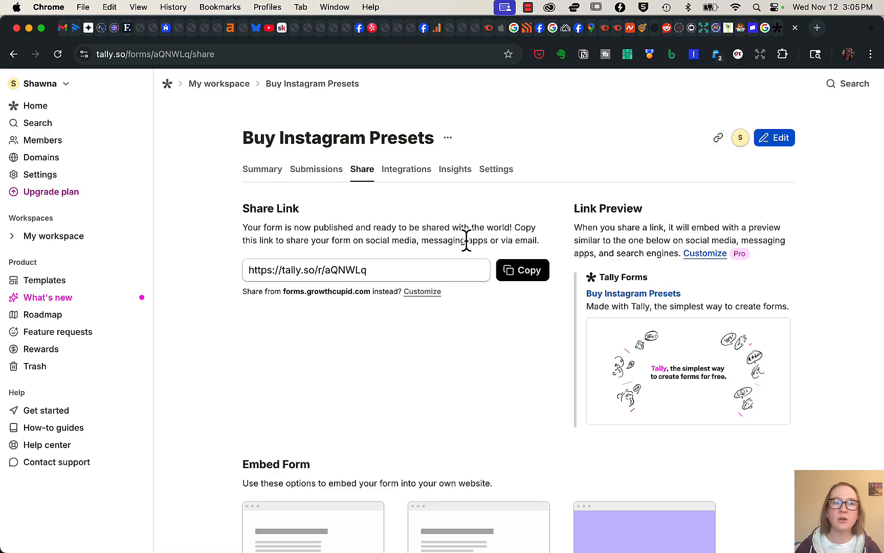
{"action": "left_click", "coordinate": [526, 273]}
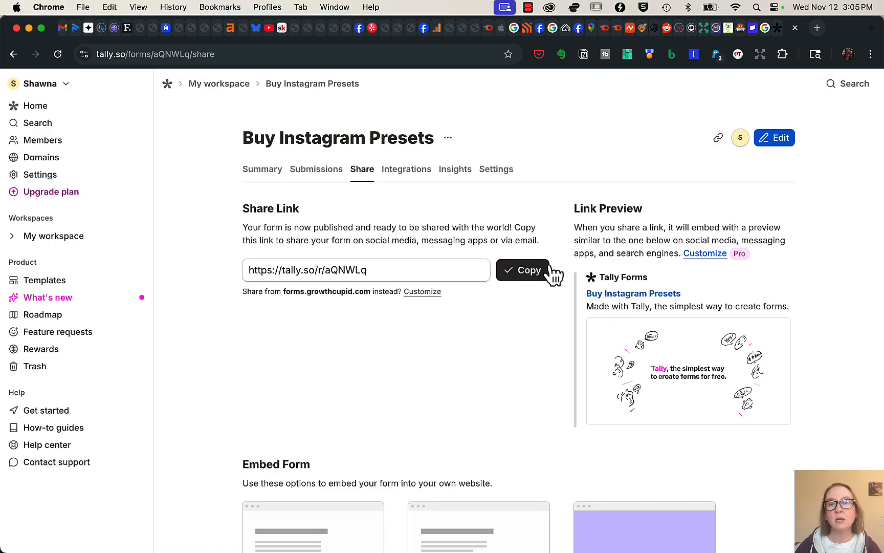
Step: Back in the WordPress page editor, link the "Order a Premium Listing" button to the copied Tally form URL
{"action": "left_click", "coordinate": [727, 29]}
{"action": "triple_click", "coordinate": [99, 407]}
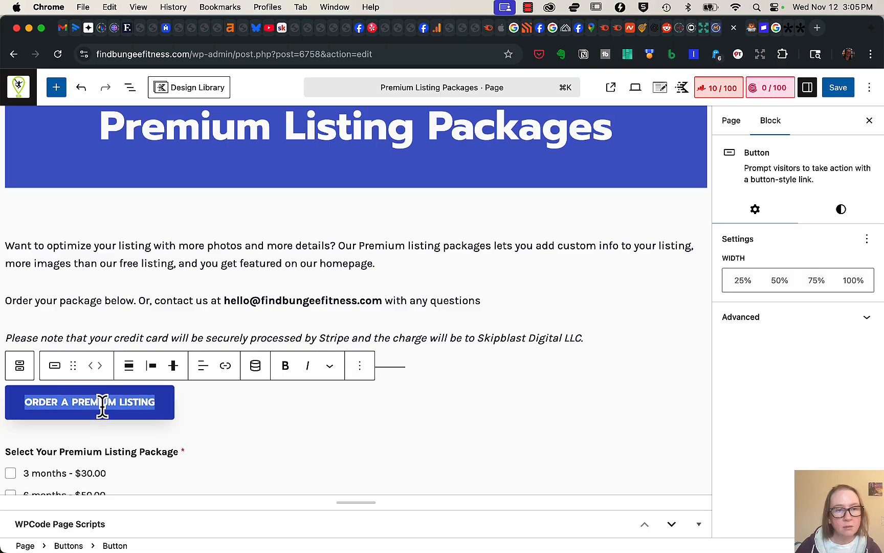
{"action": "left_click", "coordinate": [226, 366]}
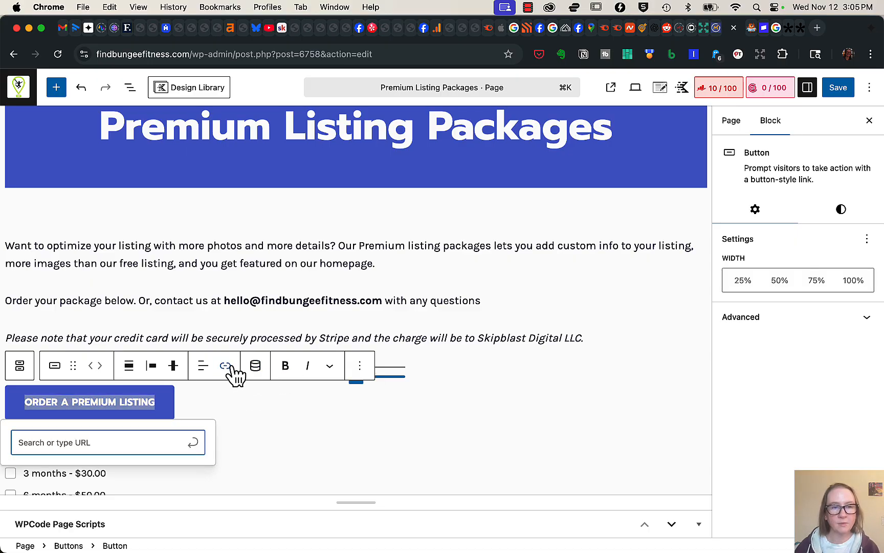
{"action": "key", "text": "super+v"}
{"action": "left_click", "coordinate": [195, 443]}
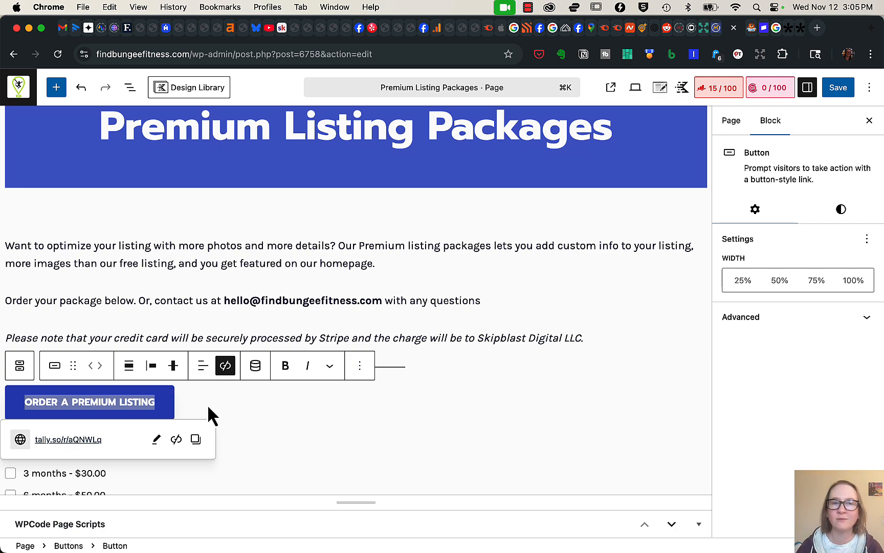
Step: Remove the "Order a Premium Listing" button from the page
{"action": "left_click", "coordinate": [360, 366]}
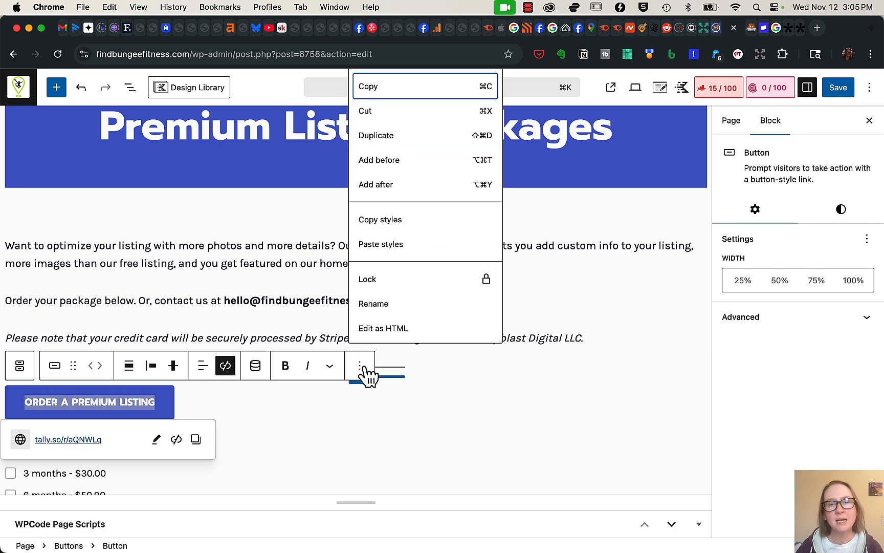
{"action": "scroll", "coordinate": [391, 336], "scroll_direction": "down", "scroll_amount": 2}
{"action": "left_click", "coordinate": [392, 331]}
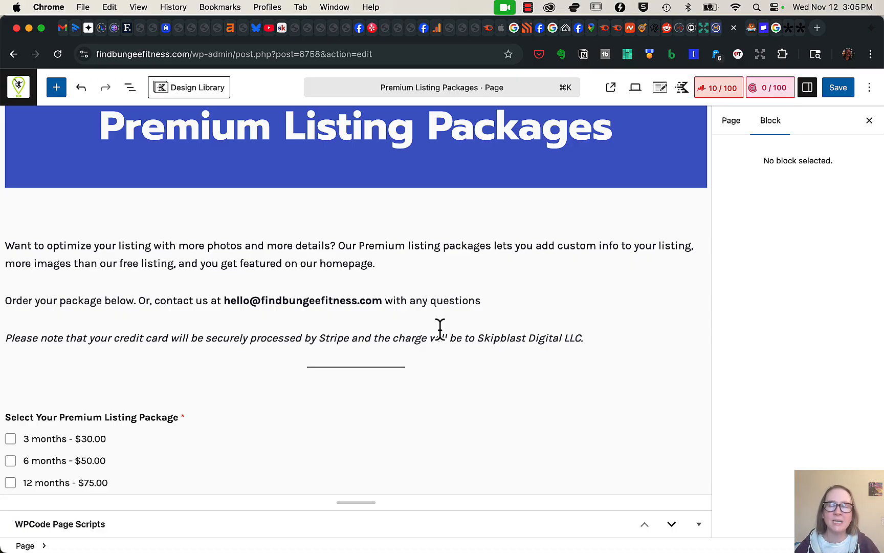
Step: Switch to the Stripe dashboard and start a new product in the product catalog named "Premium Listing"
{"action": "left_click", "coordinate": [764, 28]}
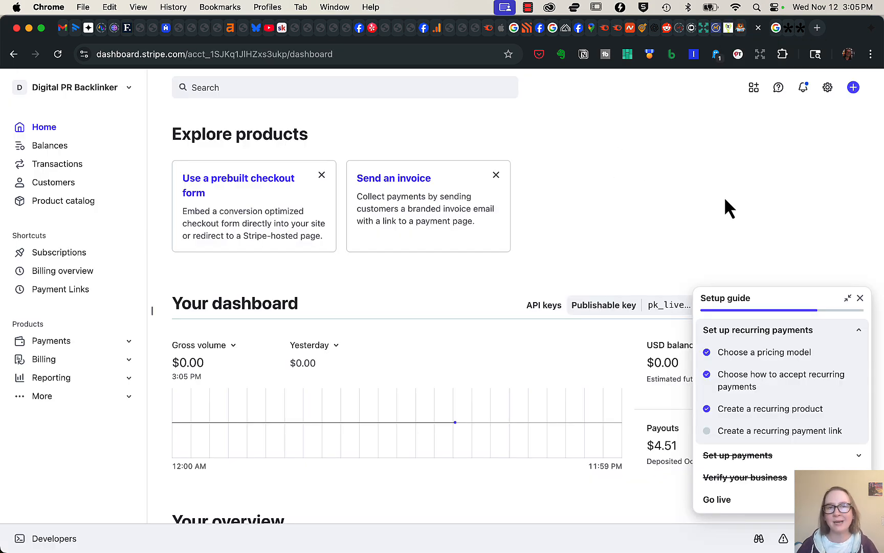
{"action": "left_click", "coordinate": [66, 204]}
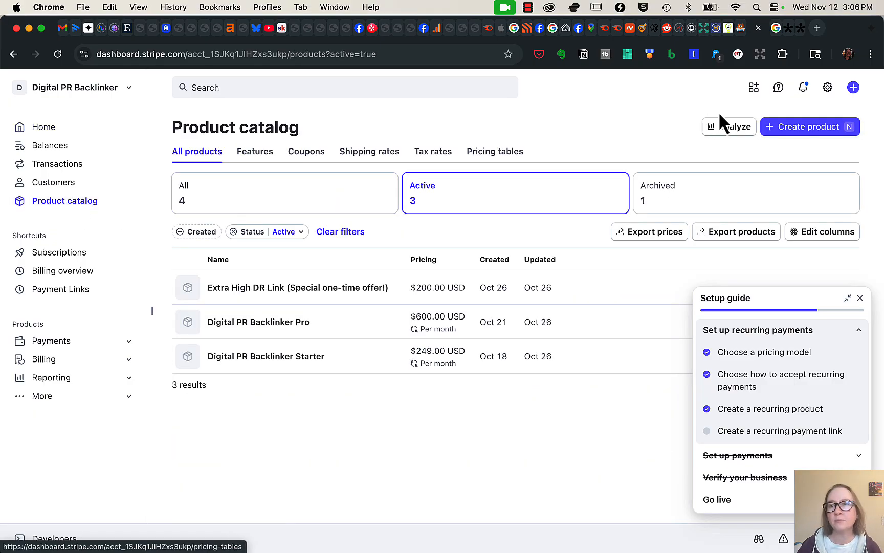
{"action": "left_click", "coordinate": [778, 131]}
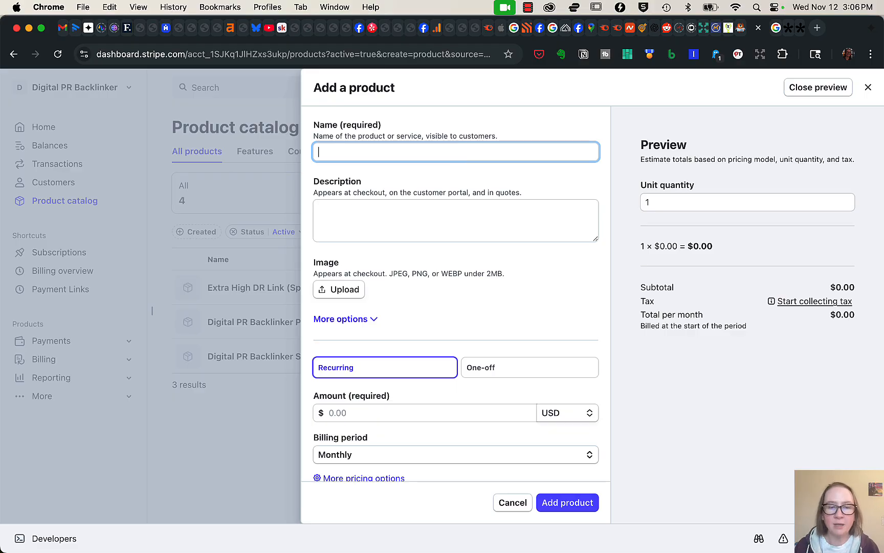
{"action": "type", "text": "Preium"}
{"action": "key", "text": "BackSpace"}
{"action": "key", "text": "BackSpace"}
{"action": "key", "text": "BackSpace"}
{"action": "key", "text": "BackSpace"}
{"action": "key", "text": "BackSpace"}
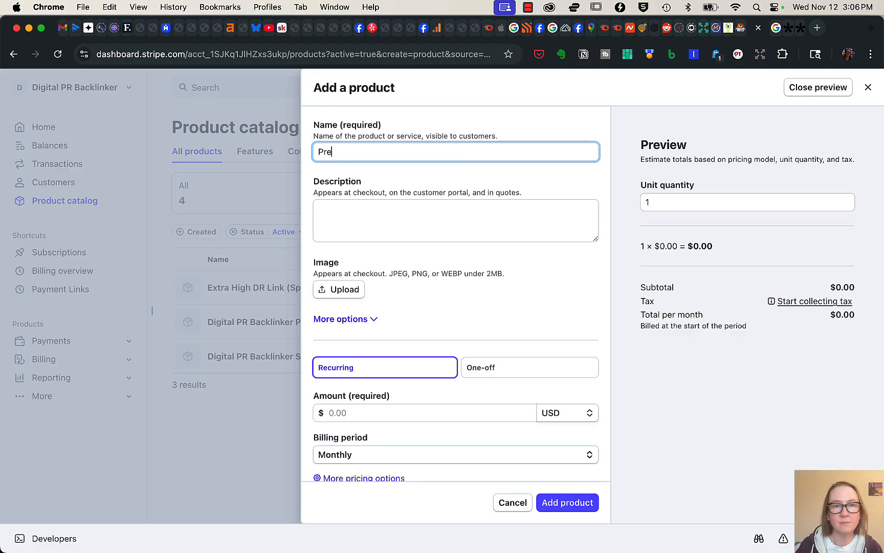
{"action": "type", "text": "emium Listing"}
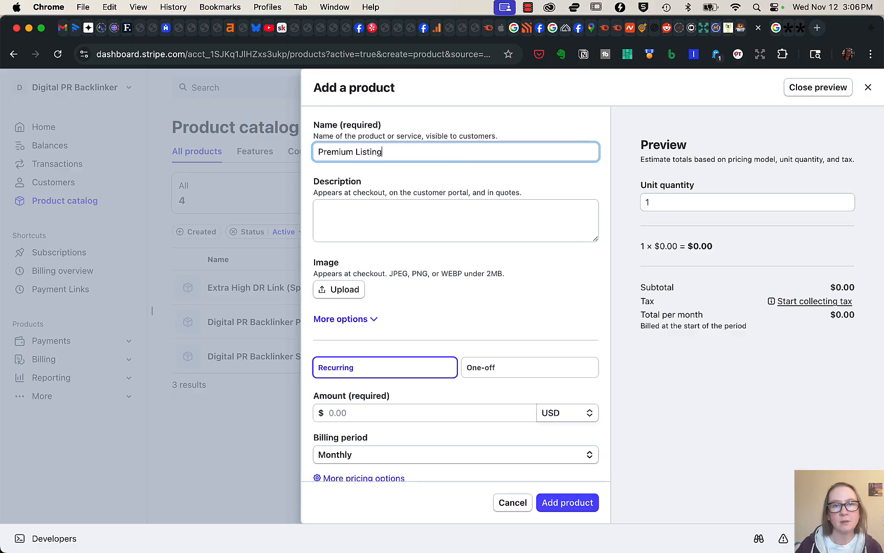
Step: Give the new product a recurring price of 100.00 USD billed yearly and add it to the catalog
{"action": "left_click", "coordinate": [472, 211]}
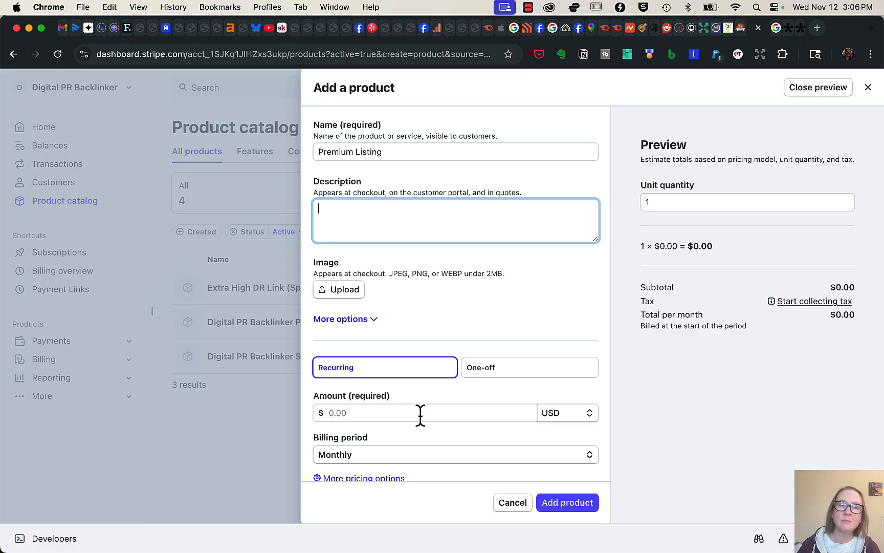
{"action": "scroll", "coordinate": [405, 420], "scroll_direction": "down", "scroll_amount": 2}
{"action": "left_click", "coordinate": [387, 415]}
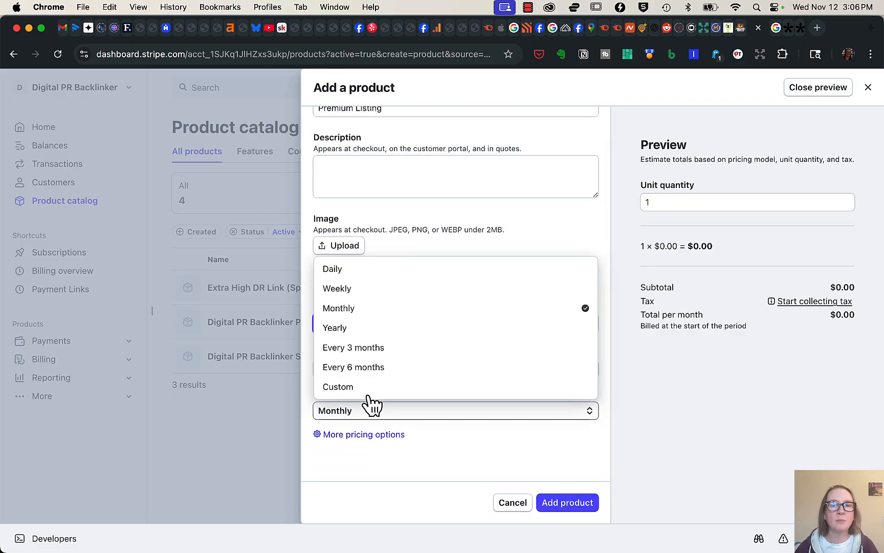
{"action": "left_click", "coordinate": [367, 327]}
{"action": "left_click", "coordinate": [362, 364]}
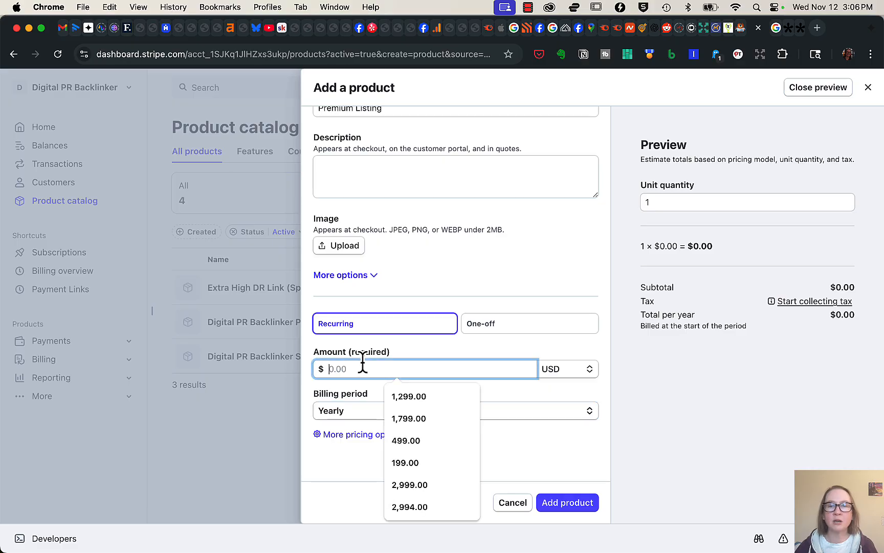
{"action": "type", "text": "100.00"}
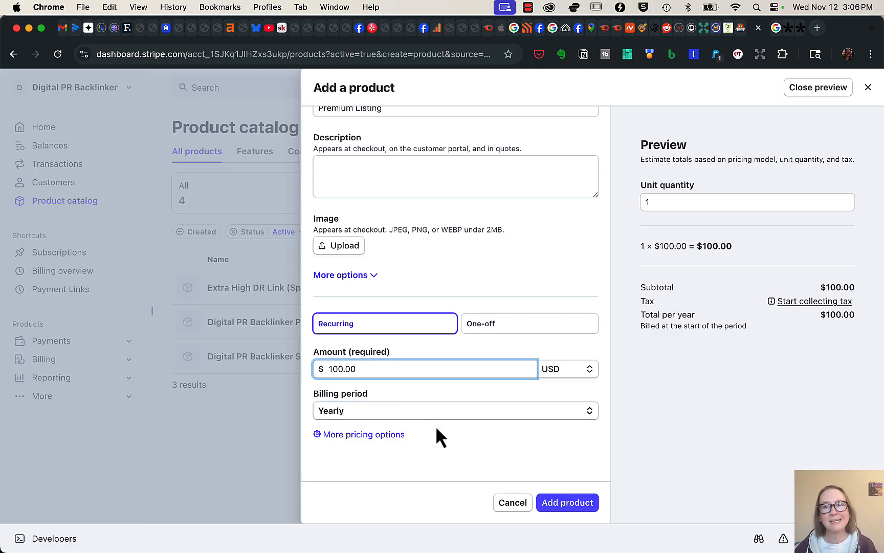
{"action": "left_click", "coordinate": [576, 502]}
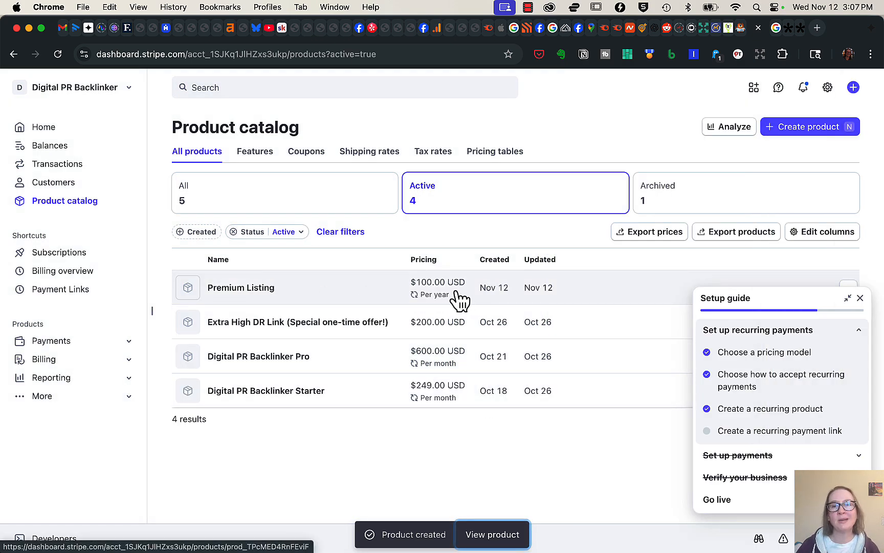
Step: Start creating a payment link from the yearly price of the Premium Listing product
{"action": "left_click", "coordinate": [249, 291]}
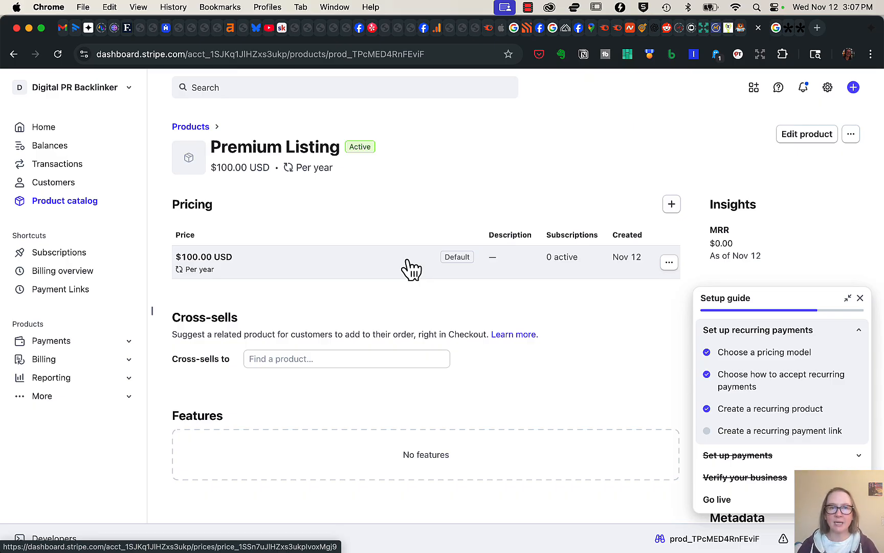
{"action": "left_click", "coordinate": [670, 263]}
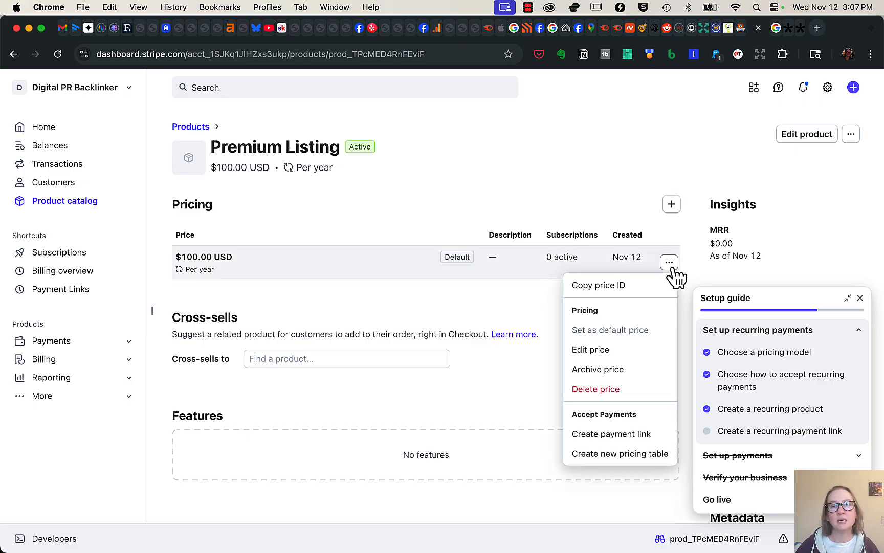
{"action": "left_click", "coordinate": [629, 435]}
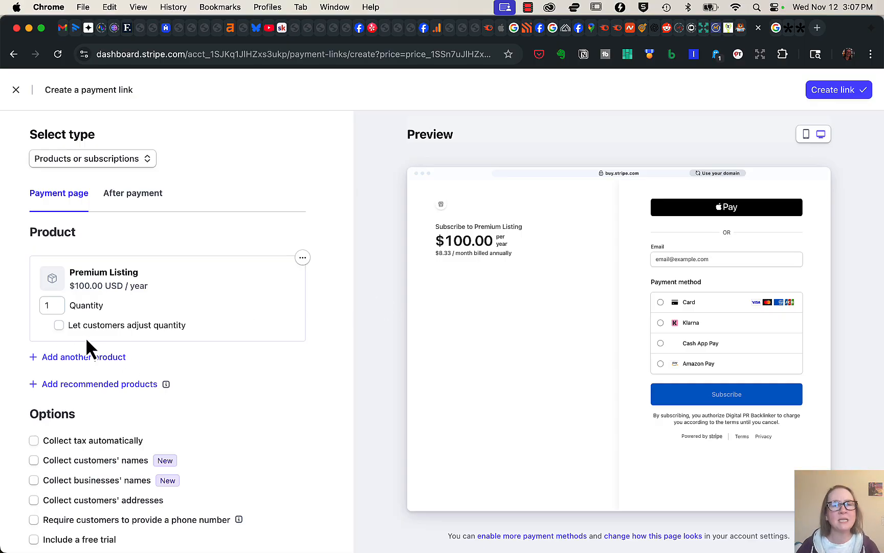
Step: Set the payment link to collect customers' names, businesses' names and billing addresses only
{"action": "scroll", "coordinate": [95, 348], "scroll_direction": "down", "scroll_amount": 4}
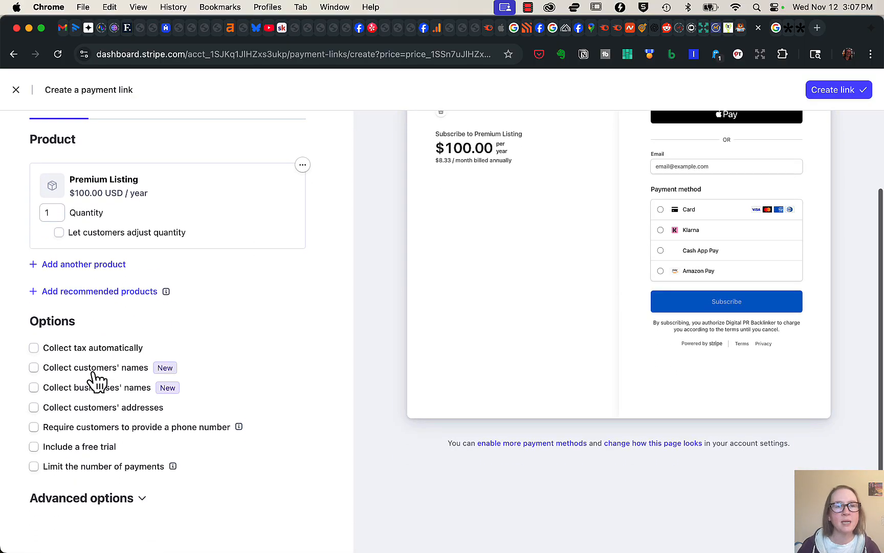
{"action": "left_click", "coordinate": [34, 367]}
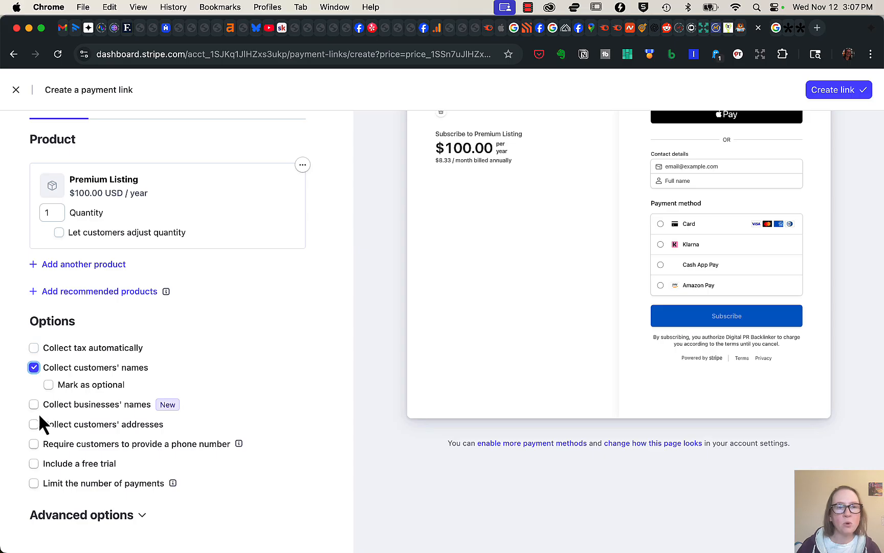
{"action": "left_click", "coordinate": [34, 405]}
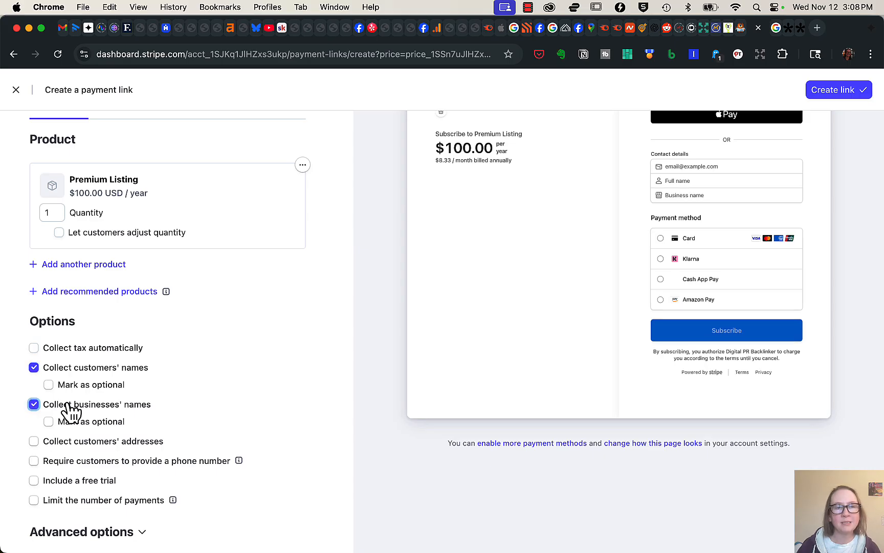
{"action": "left_click", "coordinate": [33, 442]}
{"action": "scroll", "coordinate": [180, 439], "scroll_direction": "down", "scroll_amount": 3}
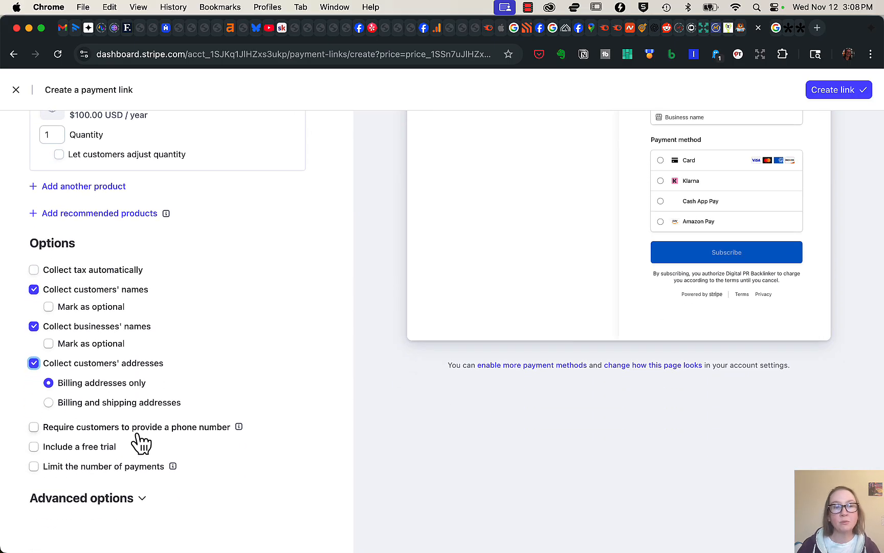
Step: Expand the payment link's advanced options and allow business customers to provide tax IDs
{"action": "left_click", "coordinate": [139, 499]}
{"action": "scroll", "coordinate": [205, 475], "scroll_direction": "down", "scroll_amount": 3}
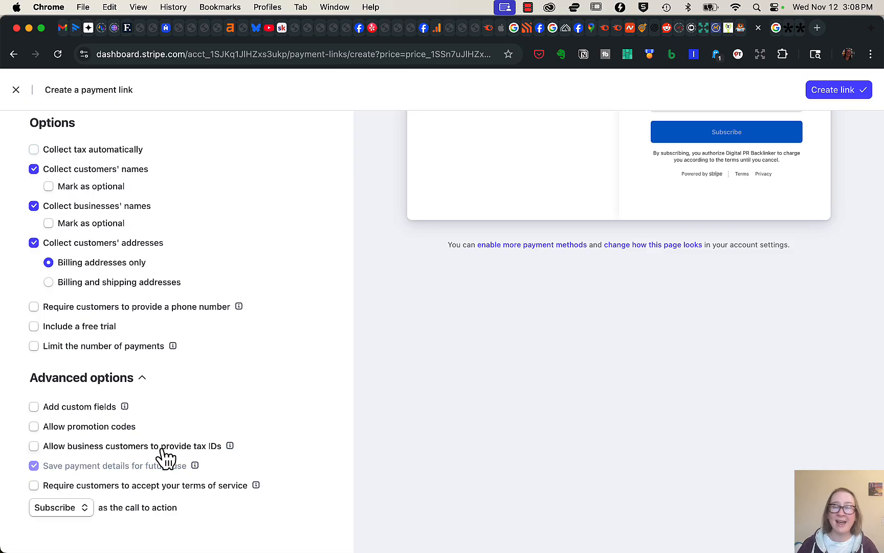
{"action": "left_click", "coordinate": [33, 447]}
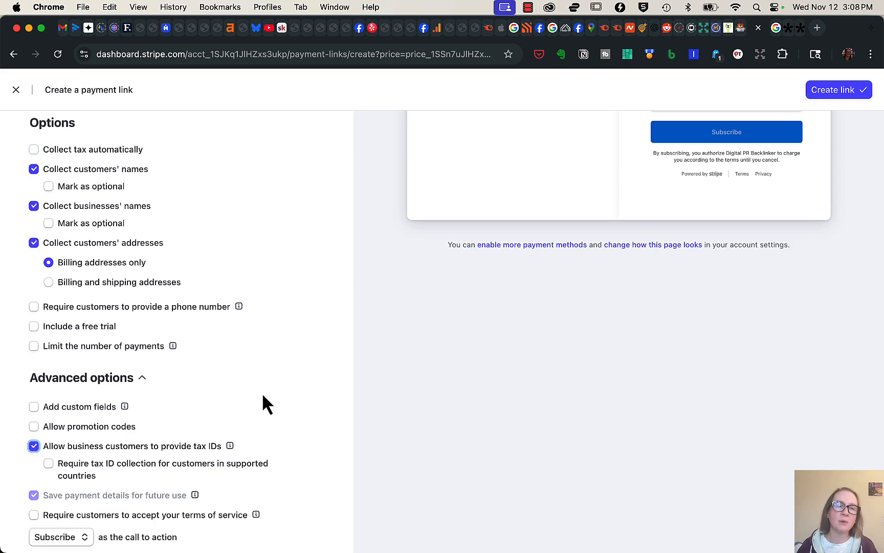
{"action": "scroll", "coordinate": [261, 401], "scroll_direction": "down", "scroll_amount": 2}
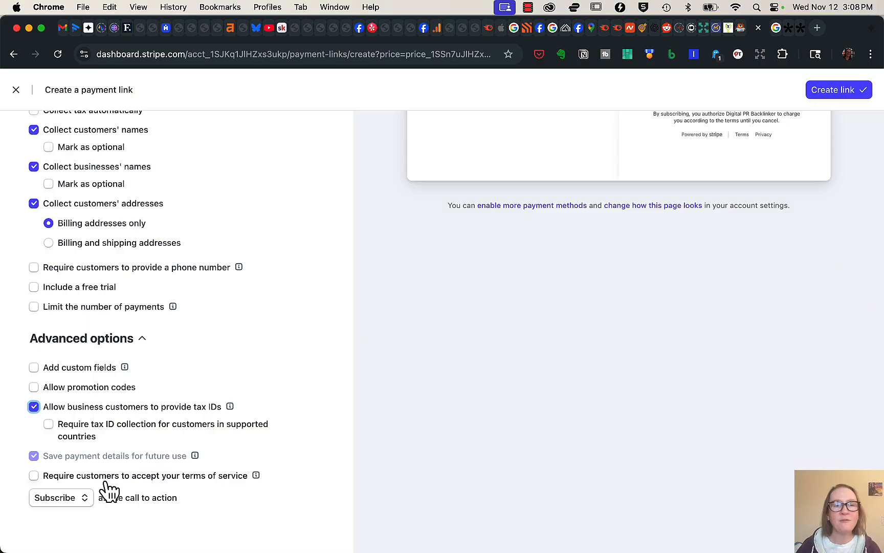
{"action": "left_click", "coordinate": [33, 475]}
{"action": "scroll", "coordinate": [240, 396], "scroll_direction": "up", "scroll_amount": 2}
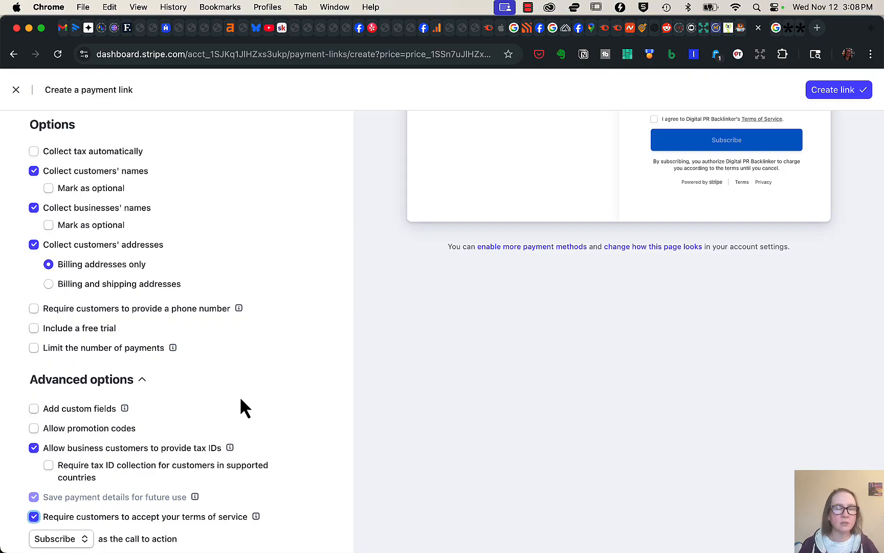
{"action": "left_click", "coordinate": [33, 516]}
Step: Keep Subscribe as the payment link's call to action and open the After payment settings
{"action": "scroll", "coordinate": [221, 475], "scroll_direction": "down", "scroll_amount": 2}
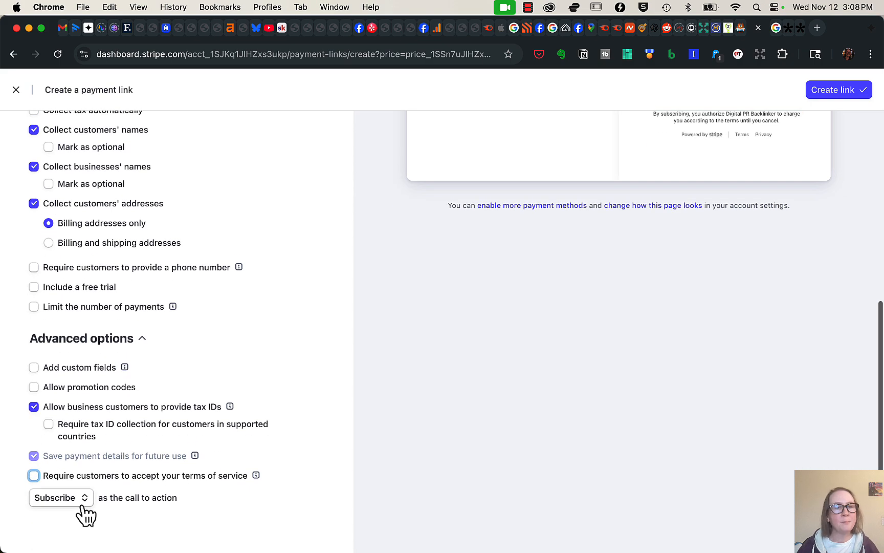
{"action": "left_click", "coordinate": [81, 501]}
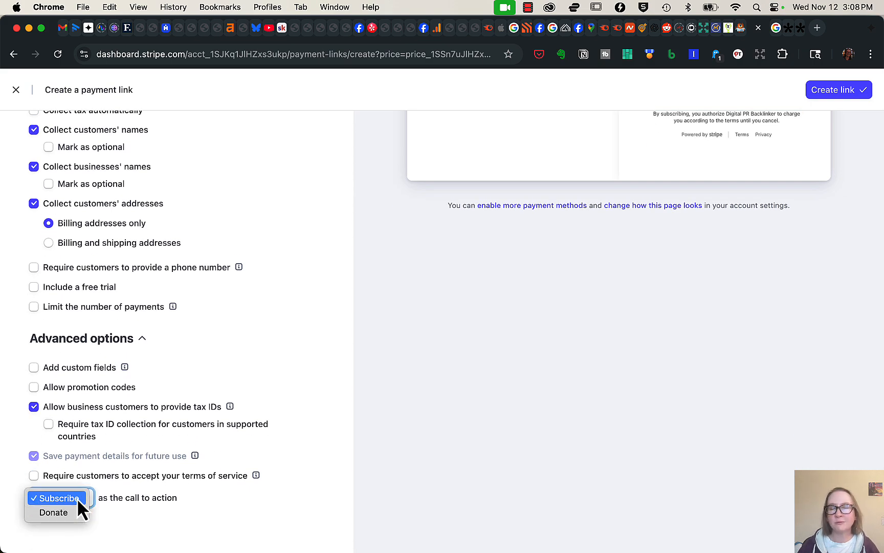
{"action": "left_click", "coordinate": [77, 498]}
{"action": "scroll", "coordinate": [297, 452], "scroll_direction": "up", "scroll_amount": 6}
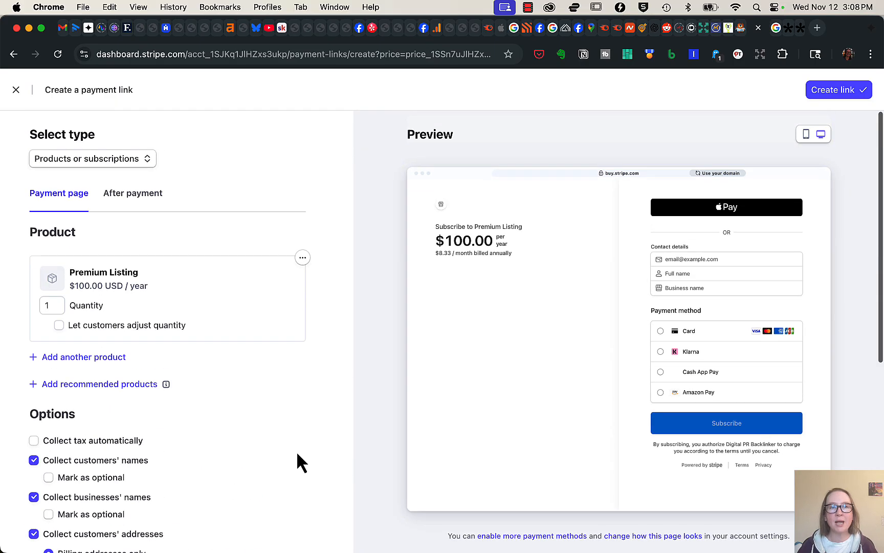
{"action": "left_click", "coordinate": [143, 196]}
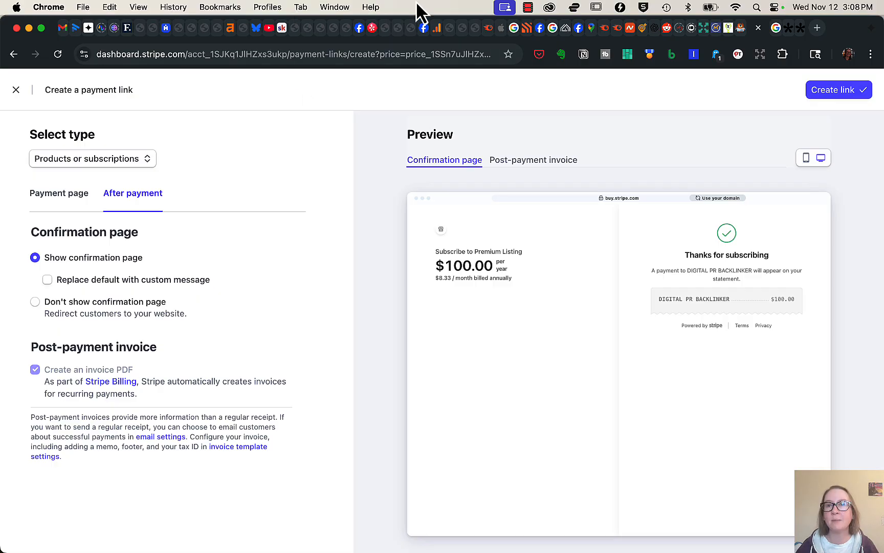
Step: Switch to the WordPress page editor and review the business detail fields of the premium listing order form
{"action": "left_click", "coordinate": [728, 30]}
{"action": "scroll", "coordinate": [576, 174], "scroll_direction": "down", "scroll_amount": 15}
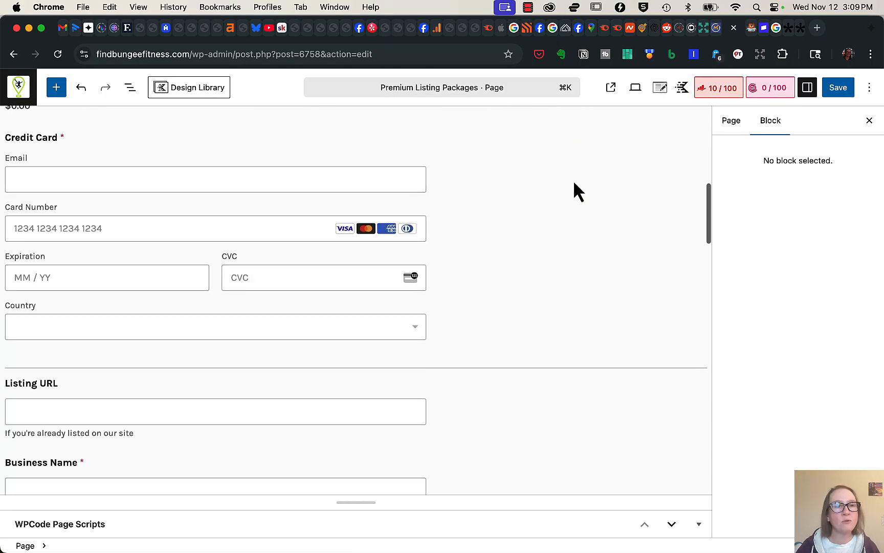
{"action": "scroll", "coordinate": [406, 314], "scroll_direction": "down", "scroll_amount": 5}
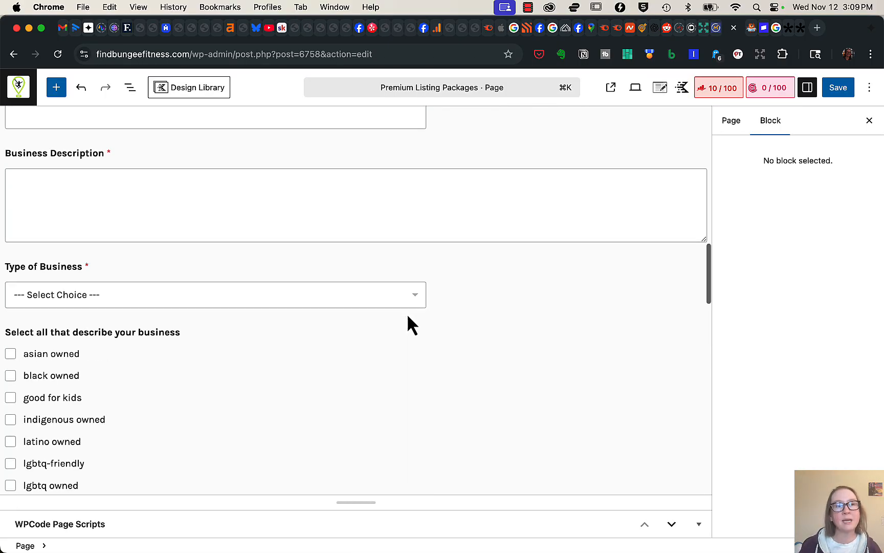
{"action": "scroll", "coordinate": [251, 386], "scroll_direction": "down", "scroll_amount": 8}
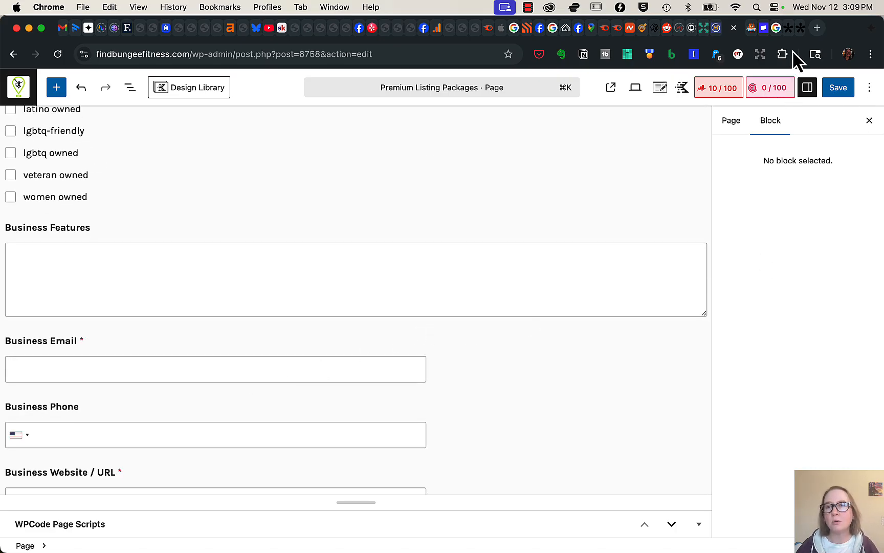
{"action": "left_click", "coordinate": [764, 29]}
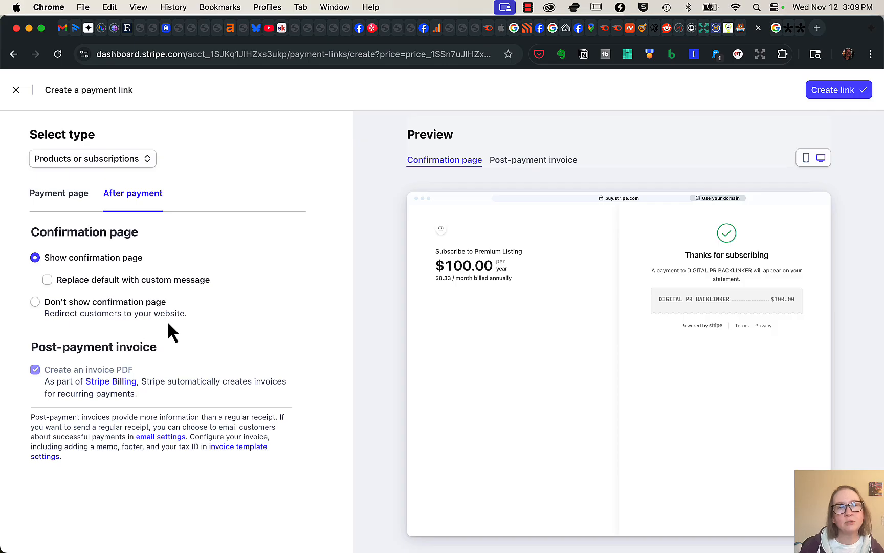
{"action": "left_click", "coordinate": [37, 303]}
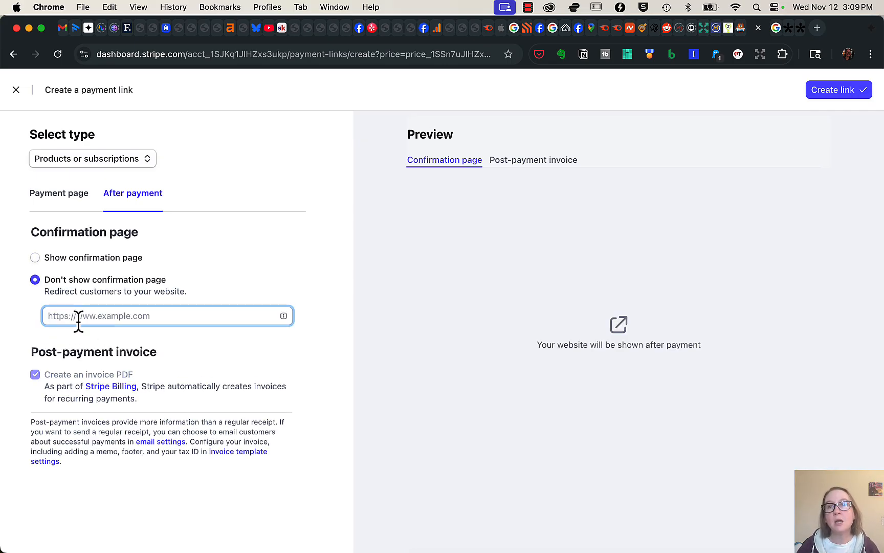
{"action": "left_click", "coordinate": [800, 28]}
{"action": "left_click", "coordinate": [543, 269]}
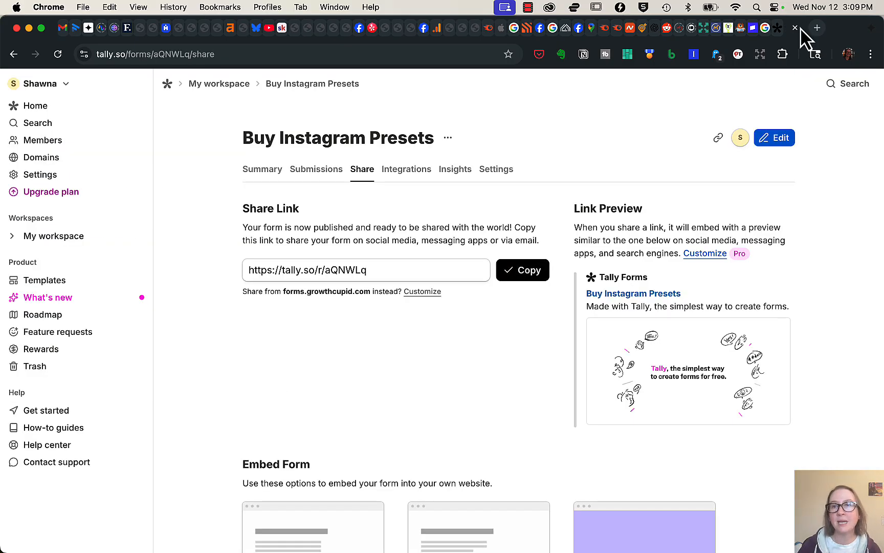
{"action": "left_click", "coordinate": [764, 30]}
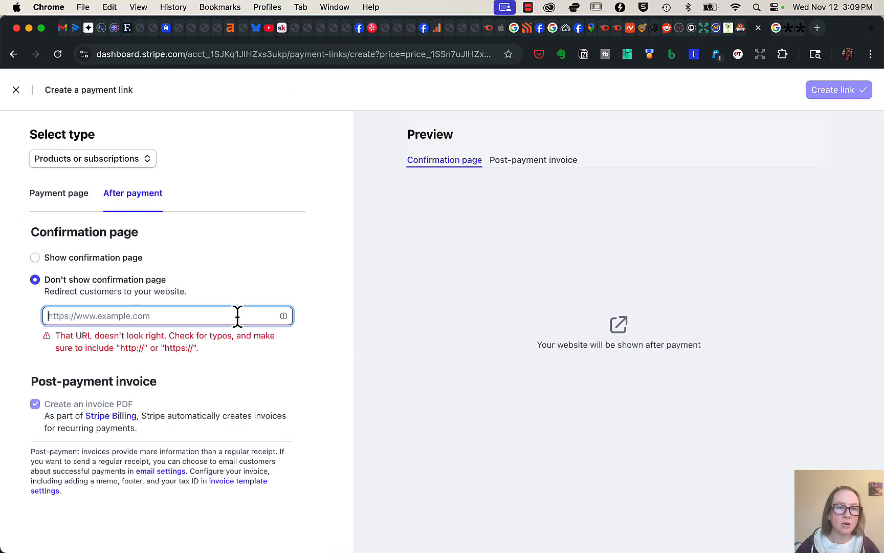
{"action": "key", "text": "super+v"}
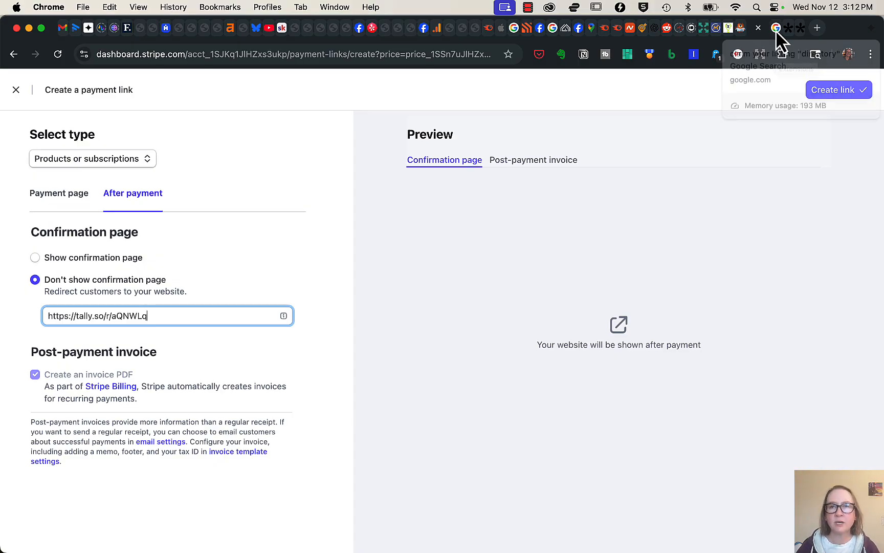
Step: Switch to the Google results for claim your listing "directory" and open christianbusinessdirectory.com's Claim your Premium Listing result
{"action": "left_click", "coordinate": [776, 29]}
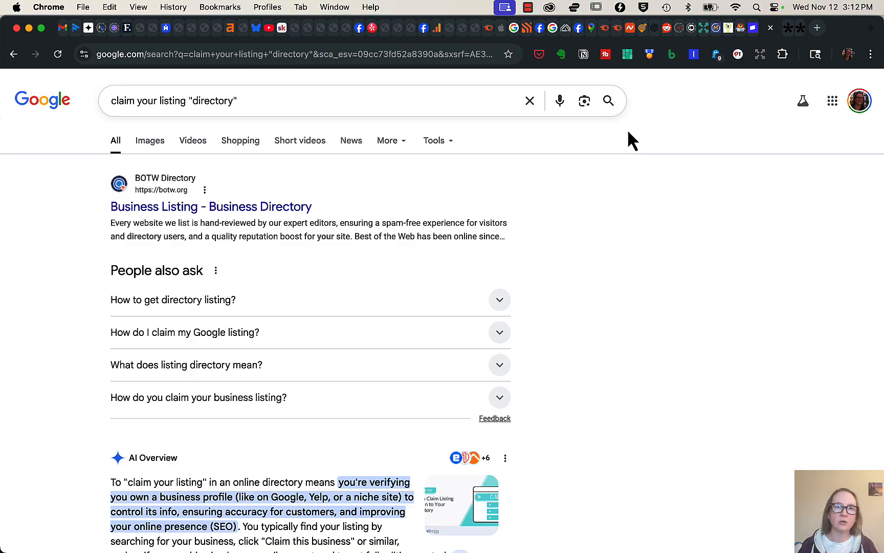
{"action": "scroll", "coordinate": [524, 244], "scroll_direction": "down", "scroll_amount": 5}
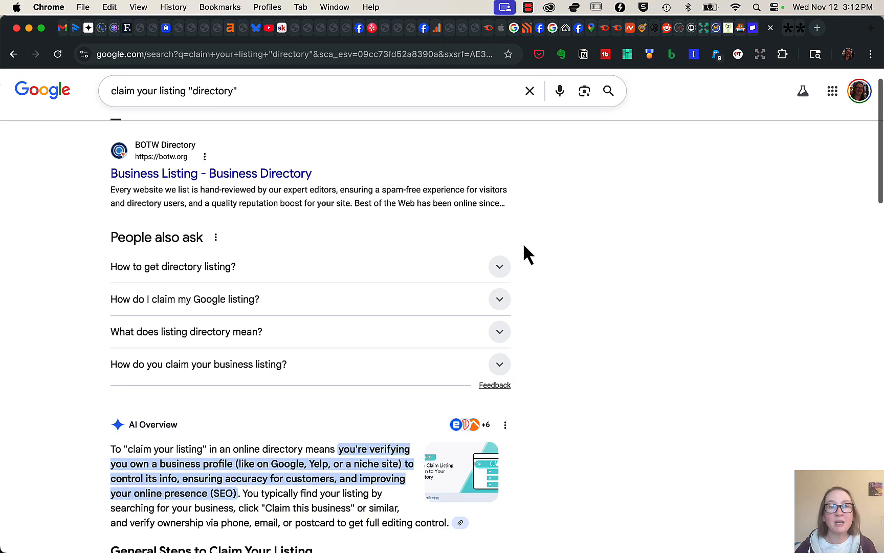
{"action": "scroll", "coordinate": [525, 245], "scroll_direction": "down", "scroll_amount": 5}
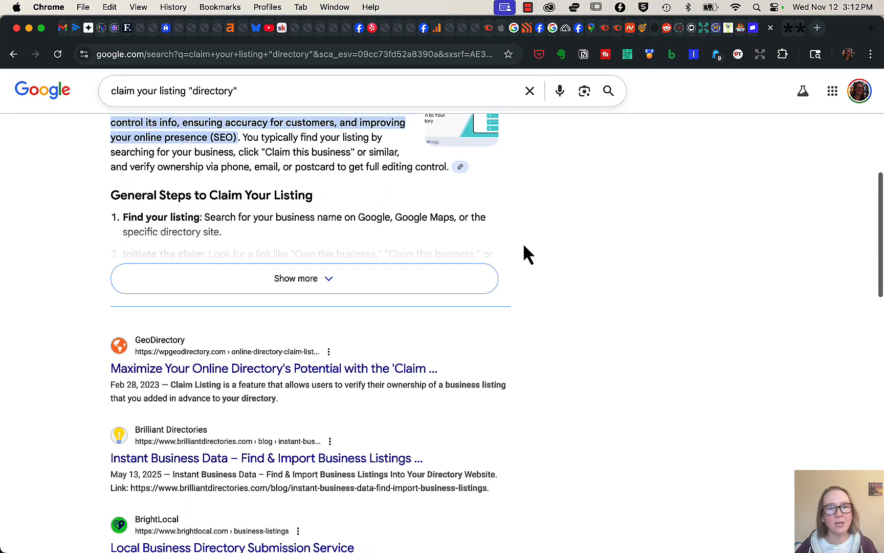
{"action": "scroll", "coordinate": [524, 246], "scroll_direction": "down", "scroll_amount": 3}
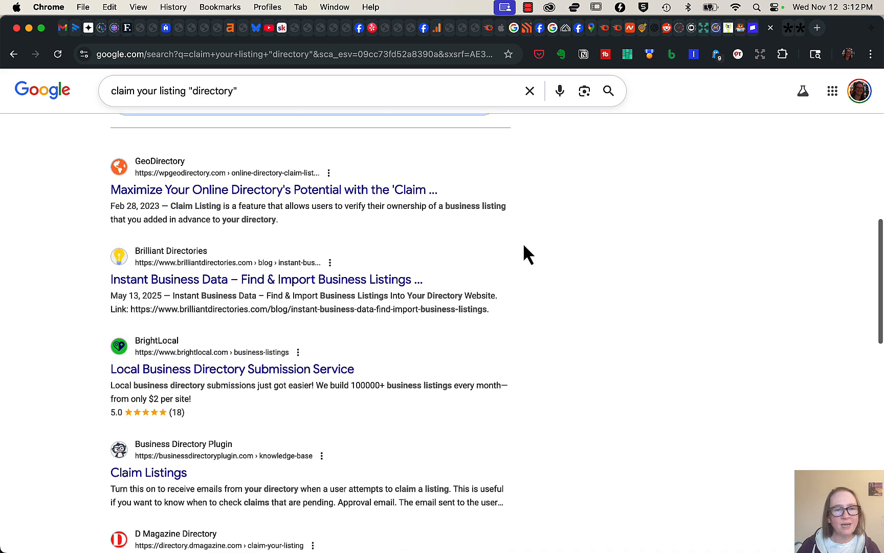
{"action": "scroll", "coordinate": [524, 246], "scroll_direction": "down", "scroll_amount": 3}
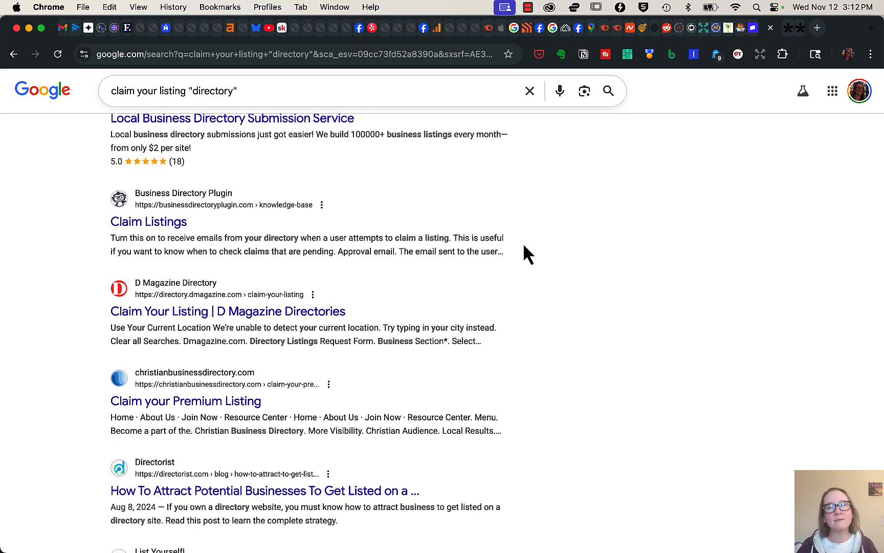
{"action": "scroll", "coordinate": [524, 246], "scroll_direction": "down", "scroll_amount": 1}
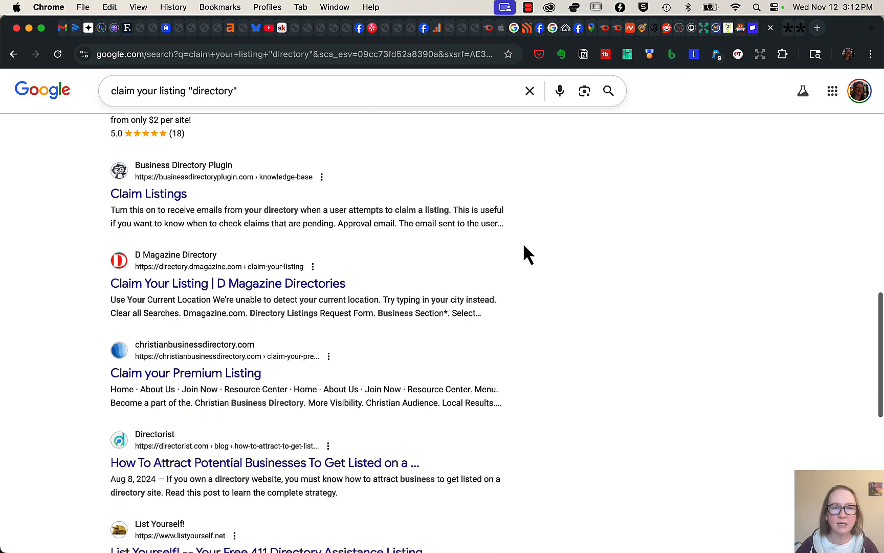
{"action": "scroll", "coordinate": [522, 246], "scroll_direction": "down", "scroll_amount": 2}
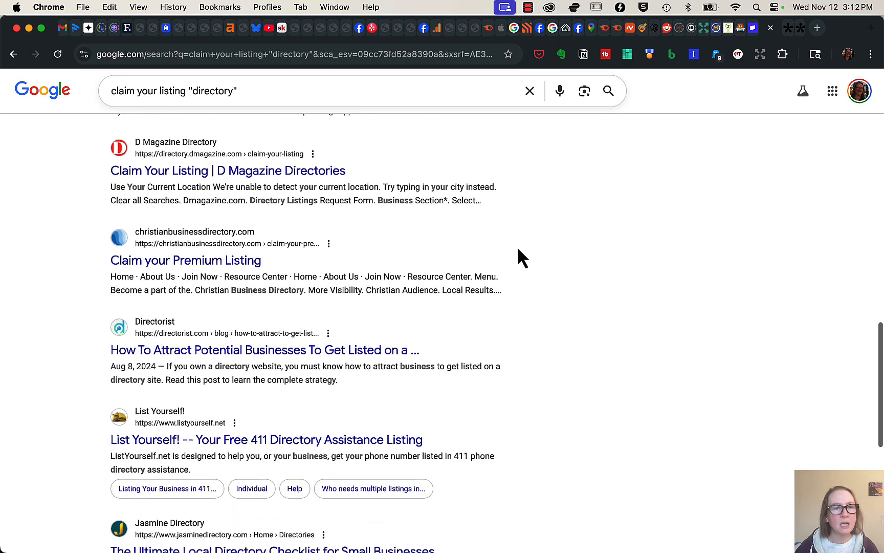
{"action": "left_click", "coordinate": [223, 261]}
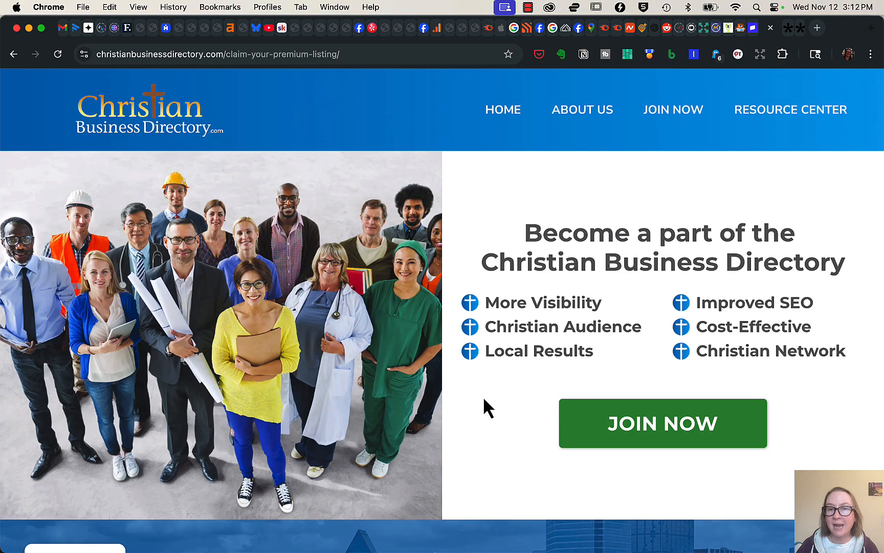
Step: Review the Christian Business Directory premium listing page, including its two ways to get a listing
{"action": "scroll", "coordinate": [522, 405], "scroll_direction": "down", "scroll_amount": 10}
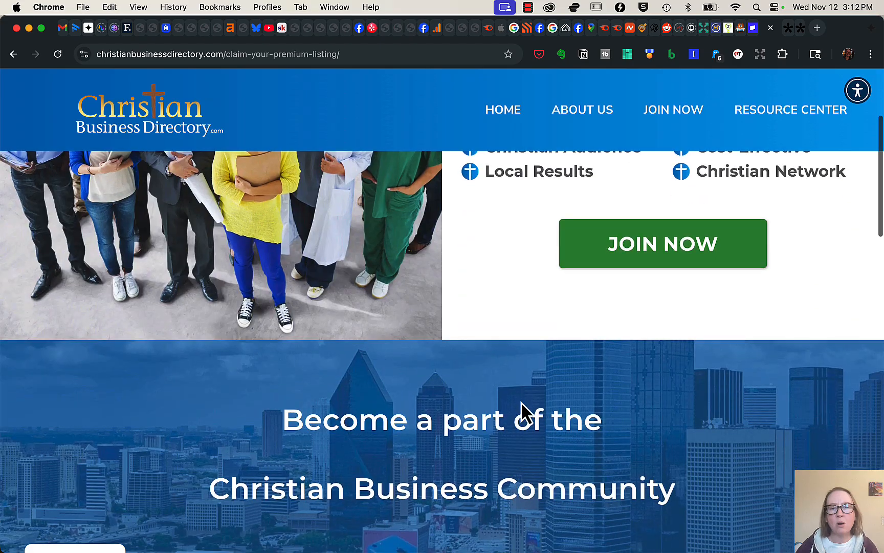
{"action": "scroll", "coordinate": [522, 405], "scroll_direction": "down", "scroll_amount": 7}
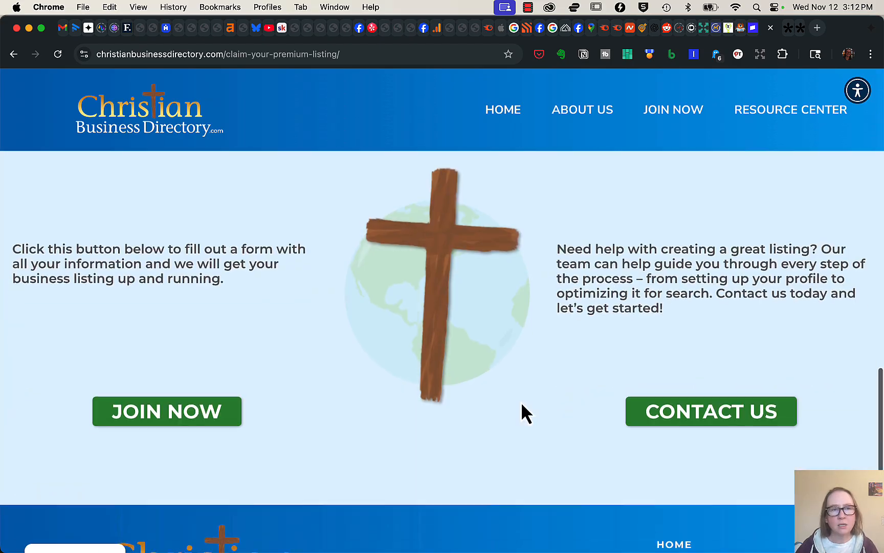
{"action": "scroll", "coordinate": [522, 405], "scroll_direction": "up", "scroll_amount": 2}
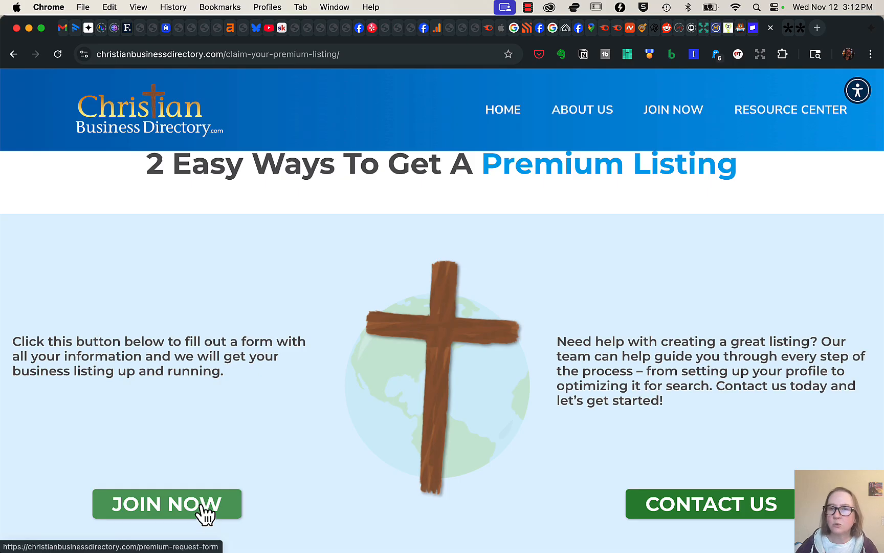
{"action": "scroll", "coordinate": [467, 484], "scroll_direction": "down", "scroll_amount": 7}
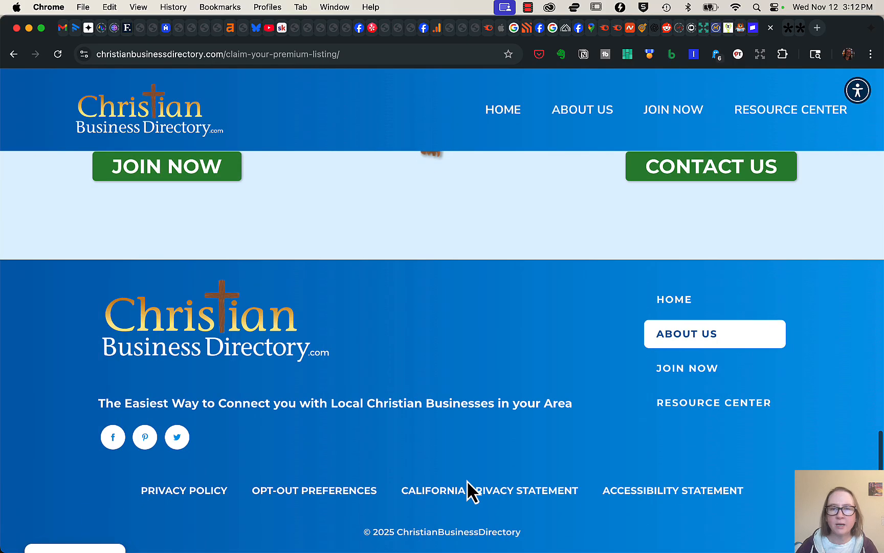
{"action": "scroll", "coordinate": [466, 481], "scroll_direction": "up", "scroll_amount": 3}
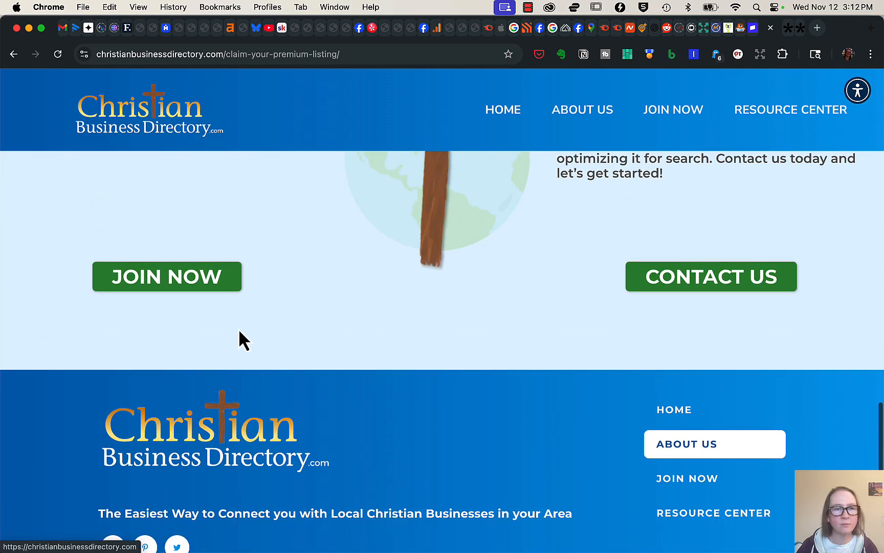
Step: Open the premium listing request form through Join Now and review the business information it asks for
{"action": "left_click", "coordinate": [188, 287]}
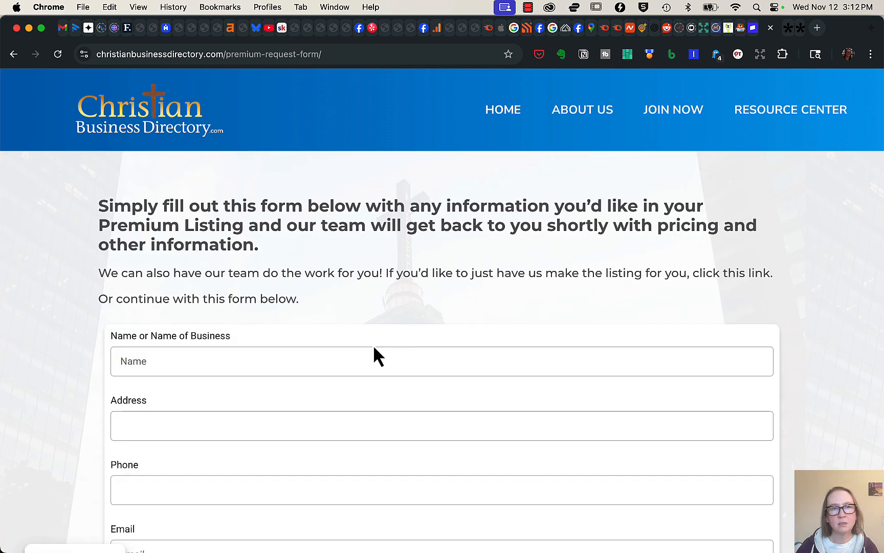
{"action": "scroll", "coordinate": [475, 357], "scroll_direction": "down", "scroll_amount": 8}
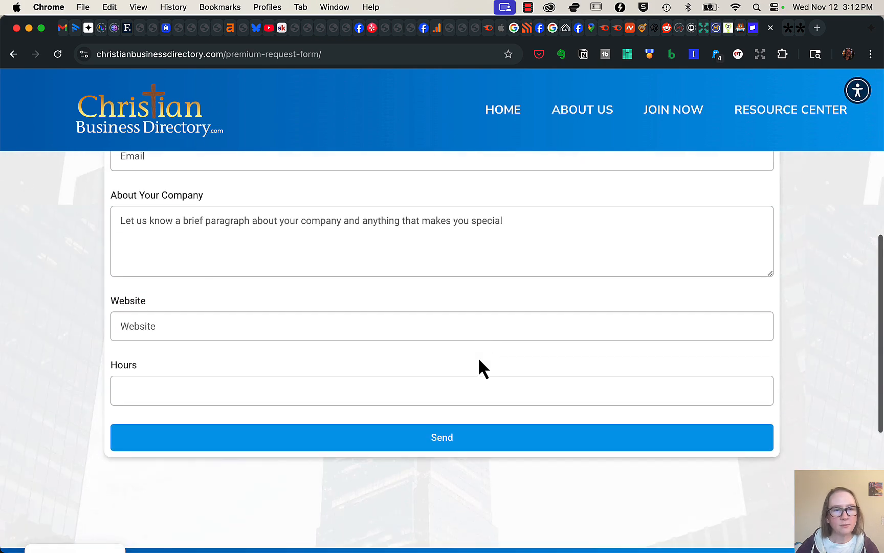
{"action": "scroll", "coordinate": [478, 357], "scroll_direction": "down", "scroll_amount": 6}
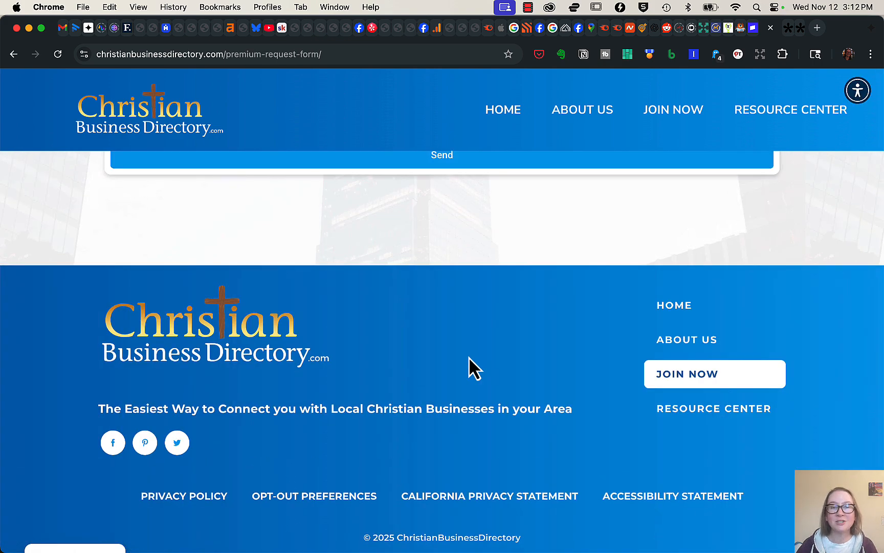
{"action": "left_click", "coordinate": [671, 120]}
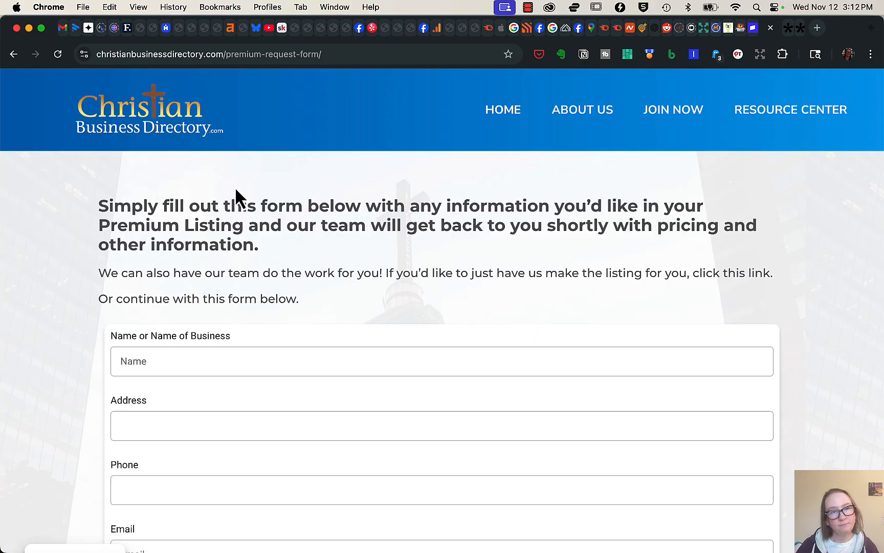
Step: Go back from the Christian Business Directory site to the Google results and look for another directory example
{"action": "left_click", "coordinate": [20, 55]}
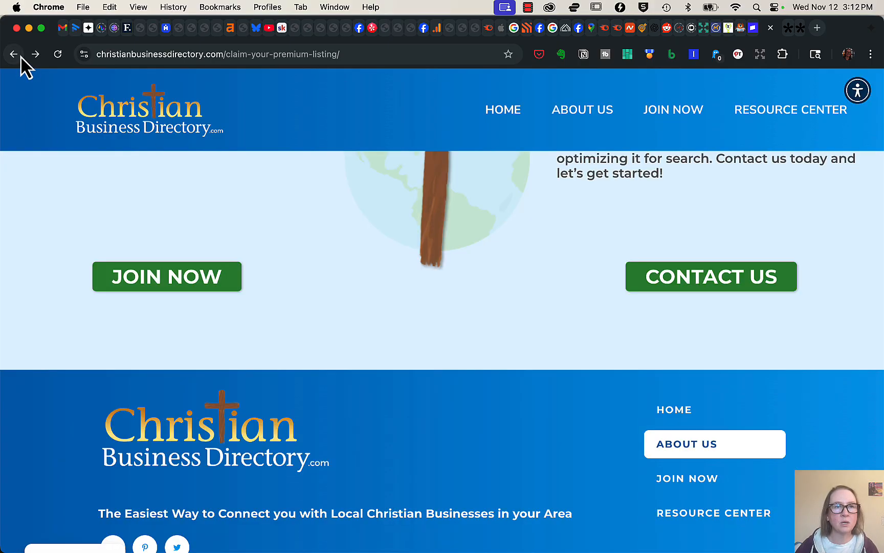
{"action": "left_click", "coordinate": [21, 55]}
{"action": "scroll", "coordinate": [72, 288], "scroll_direction": "down", "scroll_amount": 5}
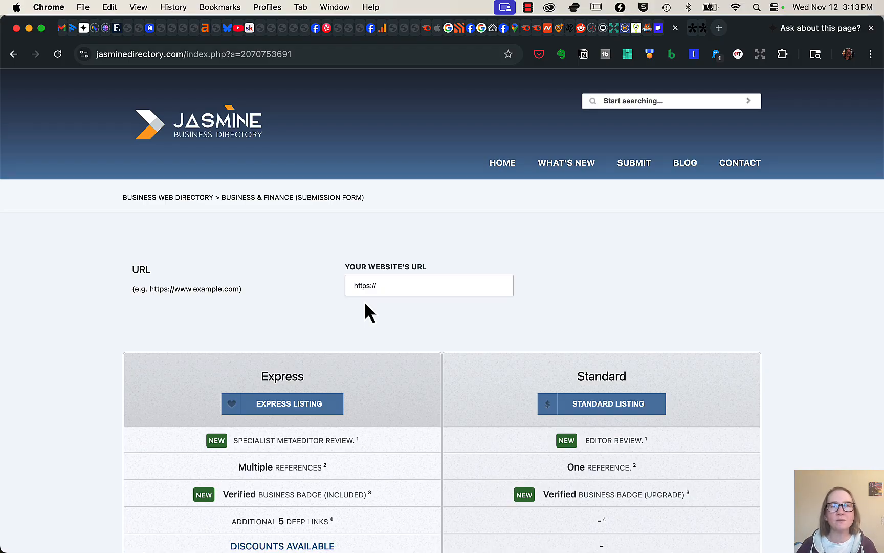
Step: Compare the features, prices and notes of the Express and Standard listings on Jasmine Directory's submission form
{"action": "scroll", "coordinate": [365, 303], "scroll_direction": "down", "scroll_amount": 3}
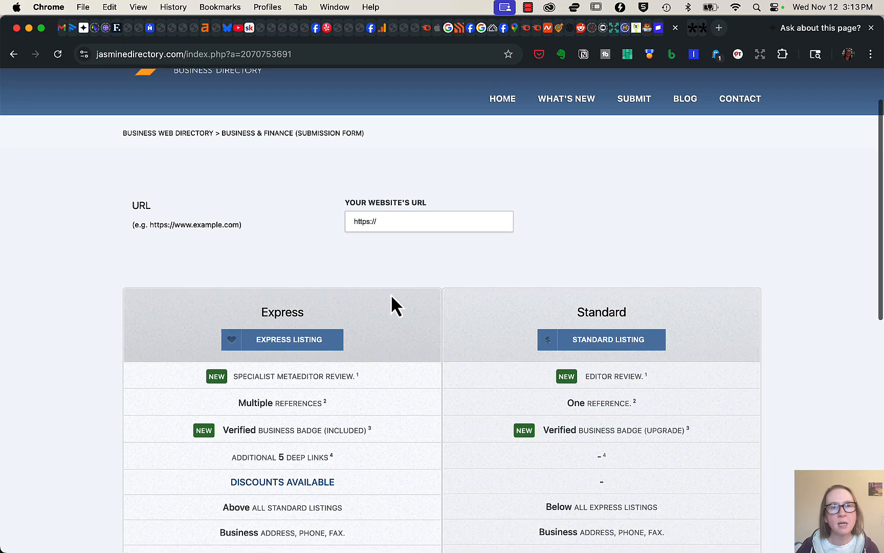
{"action": "scroll", "coordinate": [404, 294], "scroll_direction": "down", "scroll_amount": 3}
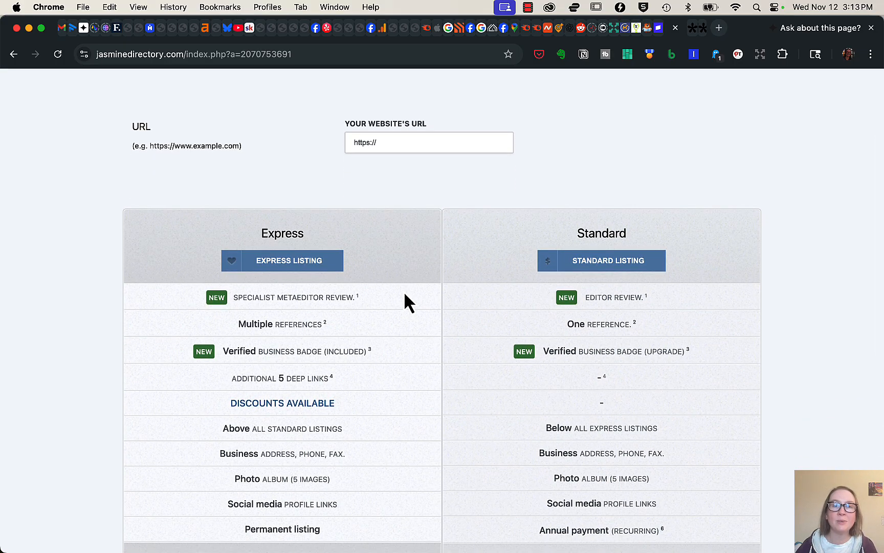
{"action": "scroll", "coordinate": [405, 294], "scroll_direction": "down", "scroll_amount": 5}
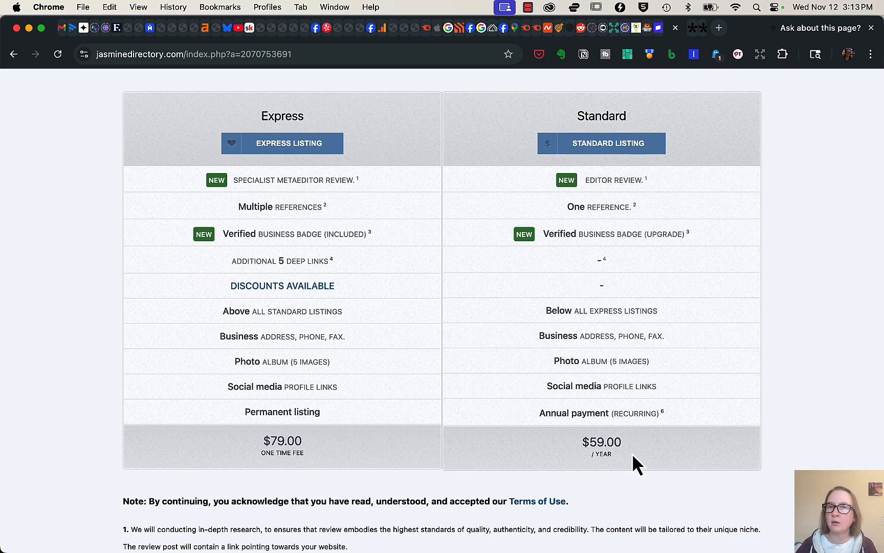
{"action": "scroll", "coordinate": [632, 453], "scroll_direction": "down", "scroll_amount": 7}
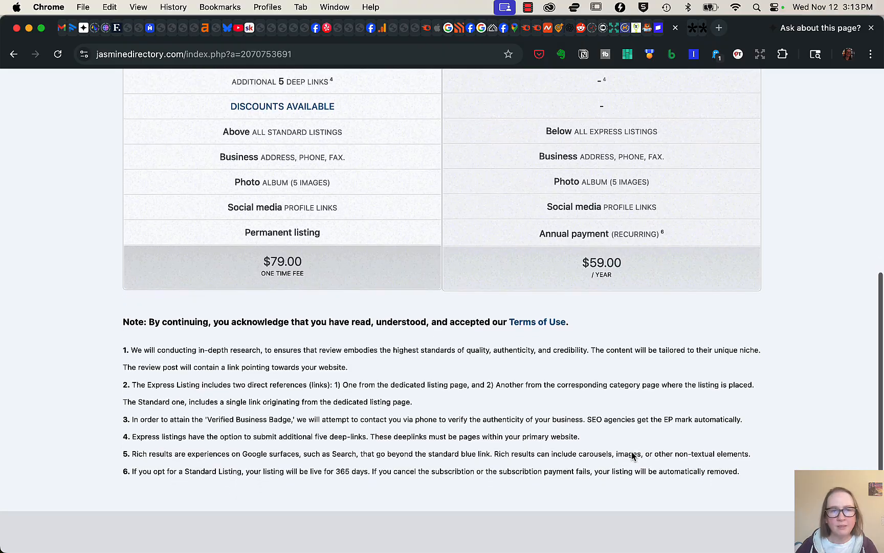
{"action": "scroll", "coordinate": [632, 455], "scroll_direction": "down", "scroll_amount": 5}
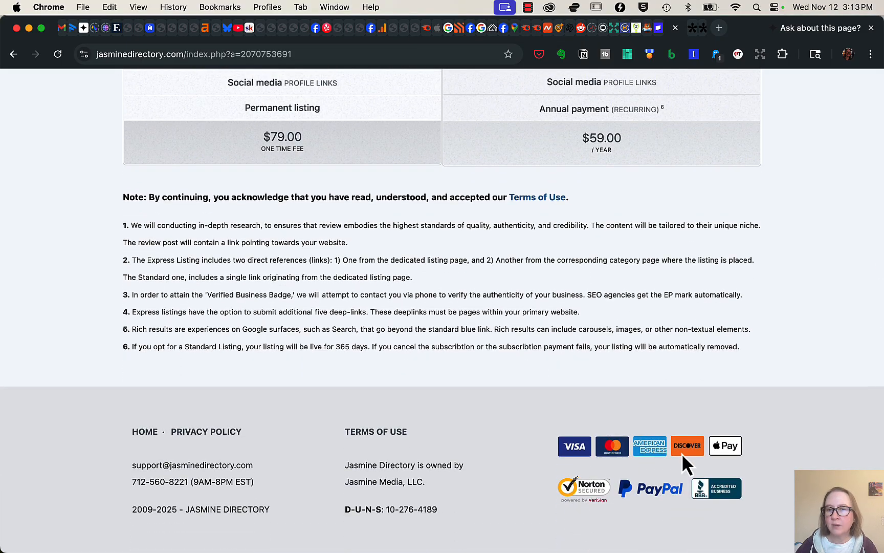
{"action": "scroll", "coordinate": [641, 492], "scroll_direction": "up", "scroll_amount": 8}
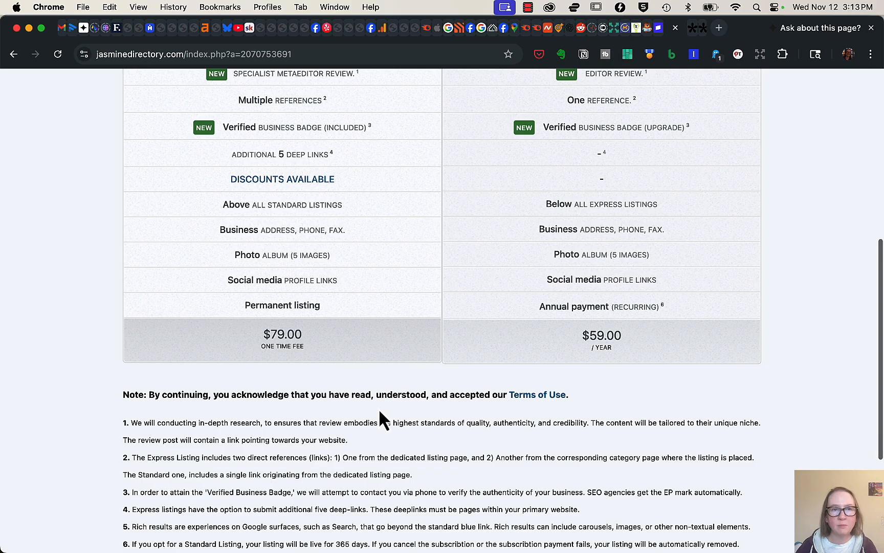
{"action": "scroll", "coordinate": [320, 341], "scroll_direction": "up", "scroll_amount": 7}
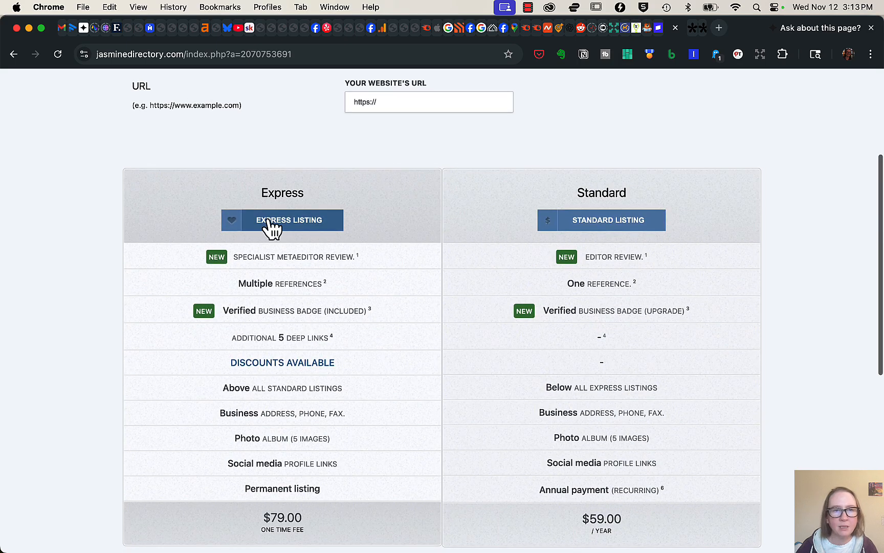
Step: Try to choose the Express listing and the Standard listing without entering a website URL
{"action": "left_click", "coordinate": [281, 221]}
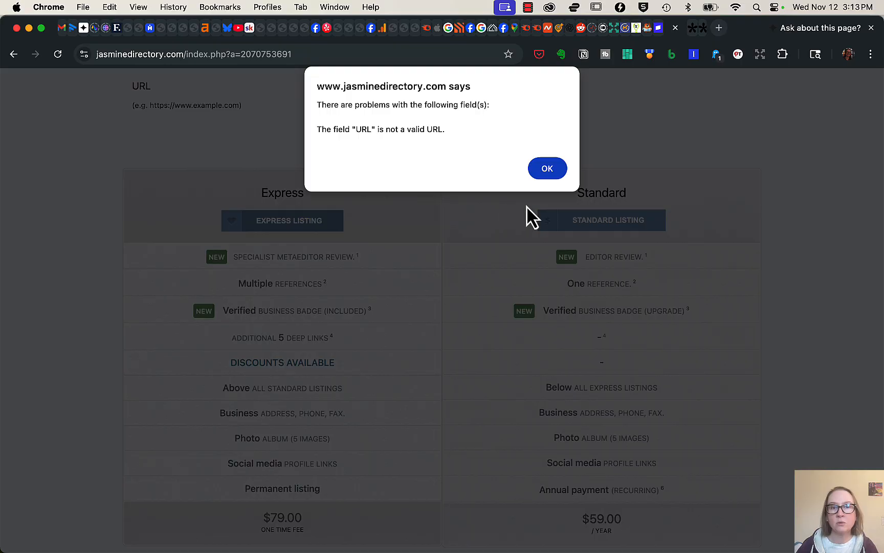
{"action": "left_click", "coordinate": [552, 171]}
{"action": "left_click", "coordinate": [613, 224]}
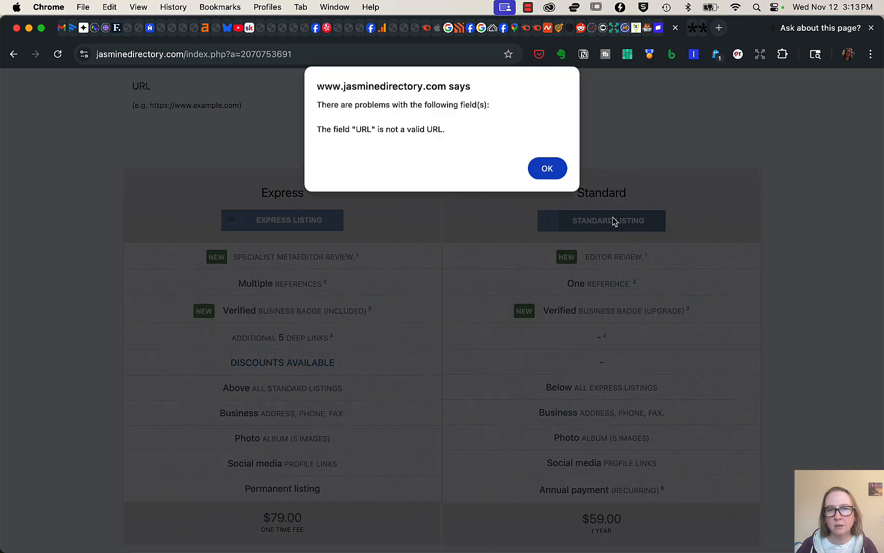
{"action": "left_click", "coordinate": [553, 179]}
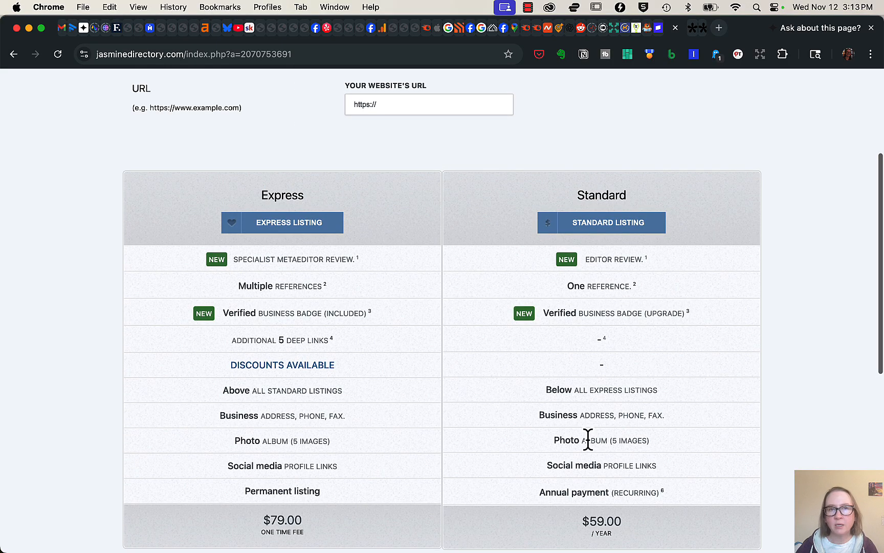
Step: Review the Jasmine Directory listing terms and accepted payment methods below the pricing table
{"action": "scroll", "coordinate": [588, 439], "scroll_direction": "up", "scroll_amount": 5}
{"action": "scroll", "coordinate": [588, 439], "scroll_direction": "down", "scroll_amount": 10}
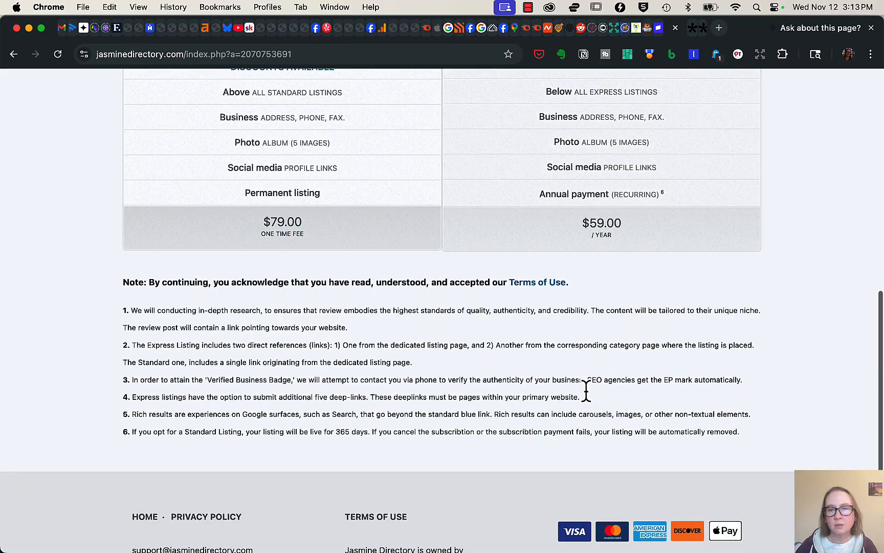
{"action": "scroll", "coordinate": [574, 346], "scroll_direction": "down", "scroll_amount": 3}
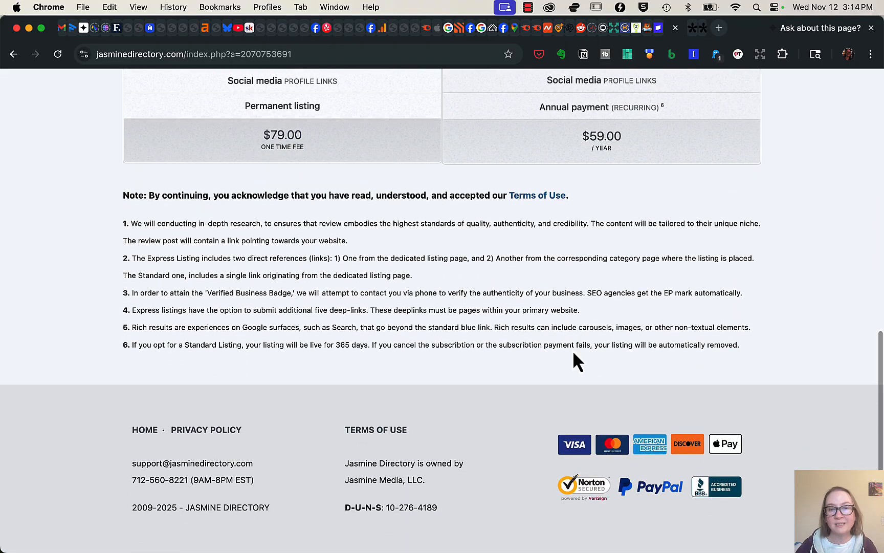
{"action": "scroll", "coordinate": [507, 370], "scroll_direction": "up", "scroll_amount": 5}
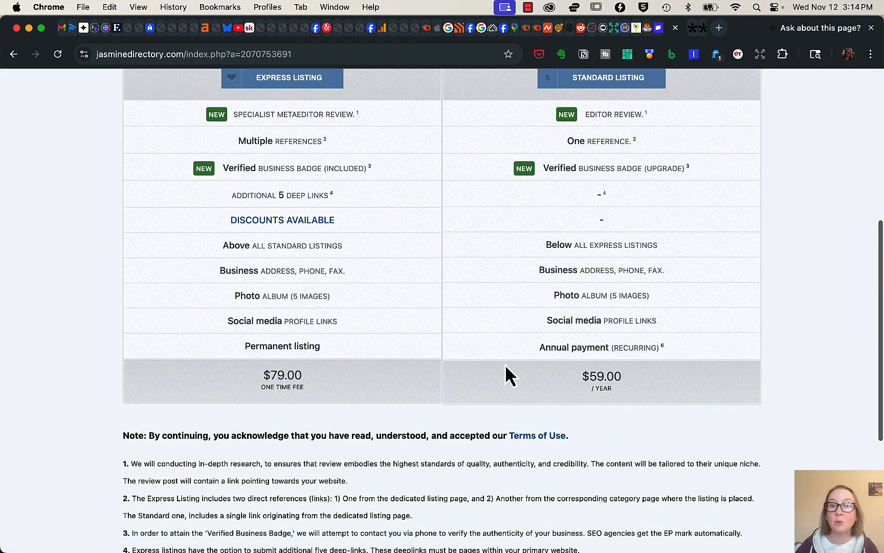
Step: Return to the Google results for claim your listing "directory" and open page 2
{"action": "right_click", "coordinate": [14, 55]}
{"action": "left_click", "coordinate": [61, 121]}
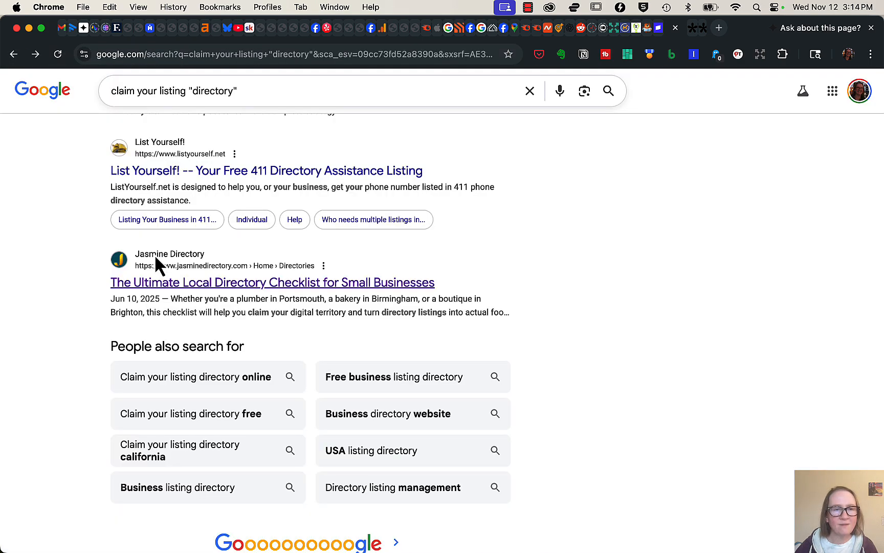
{"action": "scroll", "coordinate": [115, 310], "scroll_direction": "down", "scroll_amount": 3}
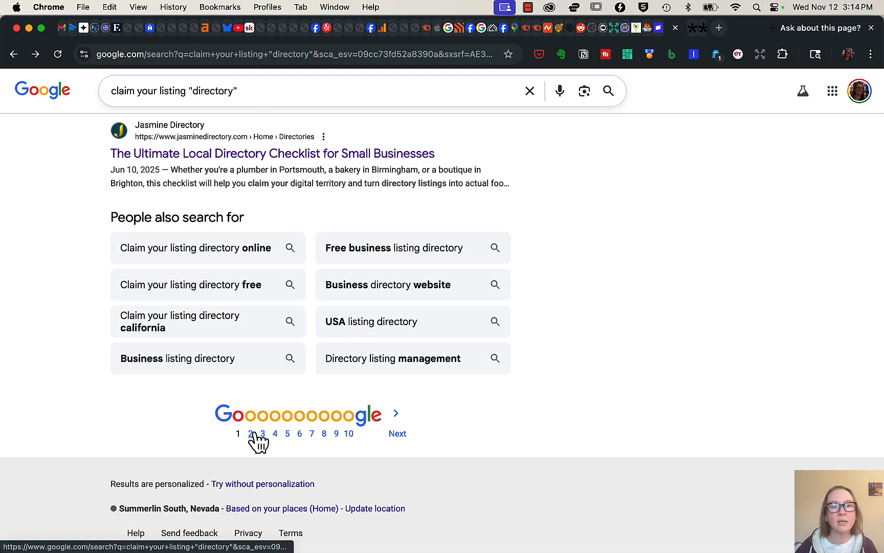
{"action": "left_click", "coordinate": [251, 434]}
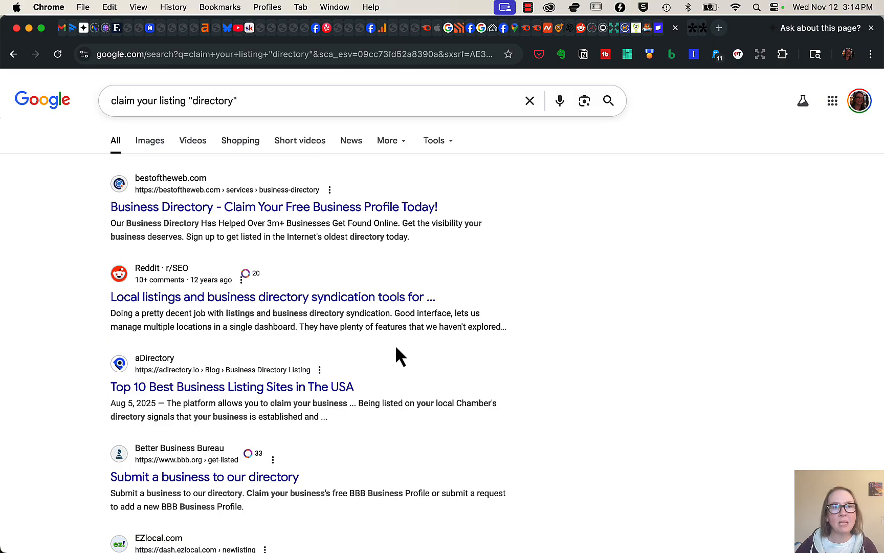
Step: Look through page 2 of the Google results and open Attorney at Law Magazine's lawyer directory listing page
{"action": "scroll", "coordinate": [375, 353], "scroll_direction": "down", "scroll_amount": 2}
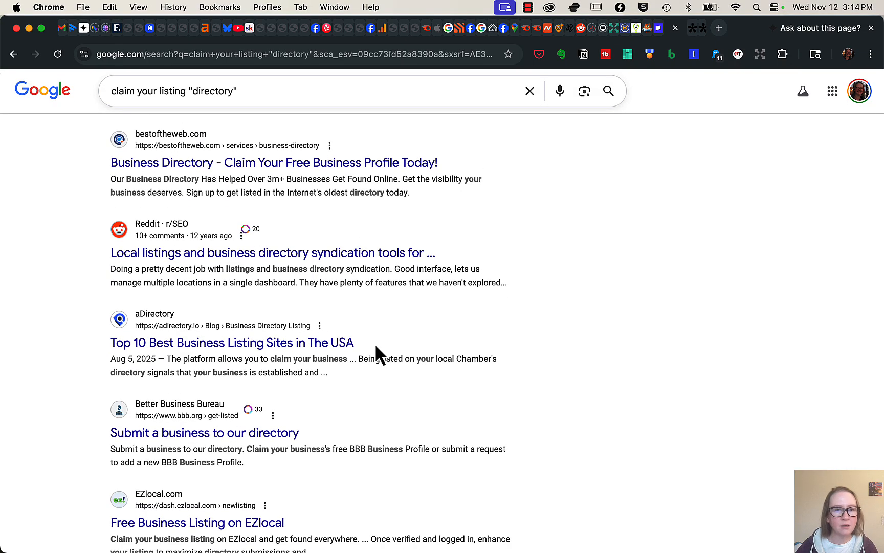
{"action": "scroll", "coordinate": [376, 354], "scroll_direction": "down", "scroll_amount": 8}
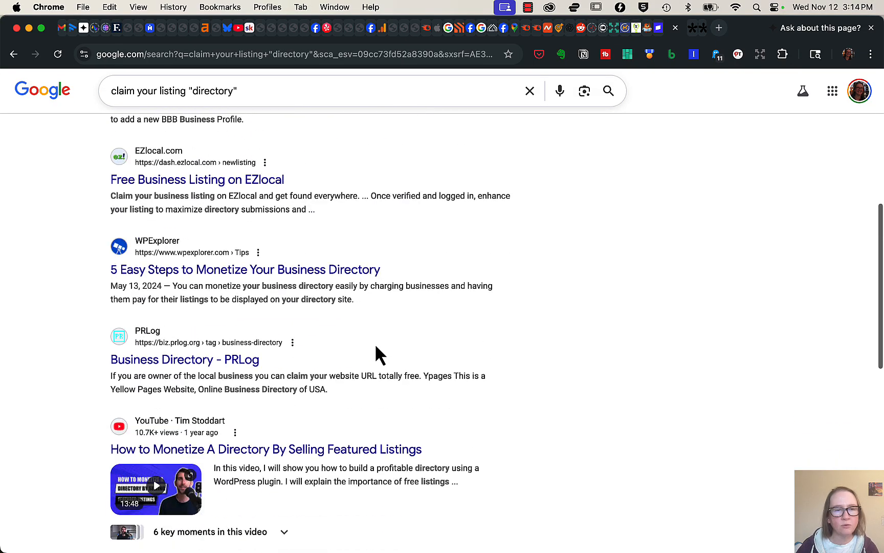
{"action": "scroll", "coordinate": [376, 351], "scroll_direction": "down", "scroll_amount": 7}
{"action": "scroll", "coordinate": [293, 333], "scroll_direction": "down", "scroll_amount": 10}
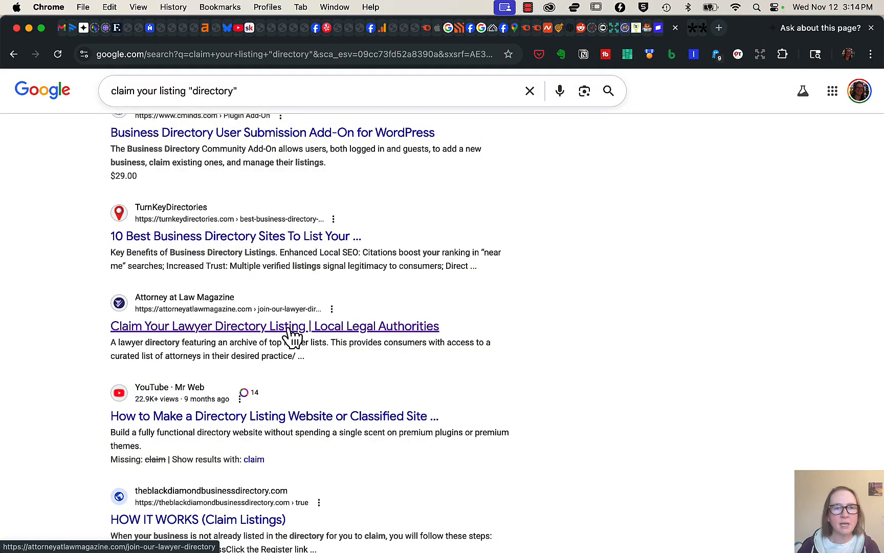
{"action": "left_click", "coordinate": [289, 327]}
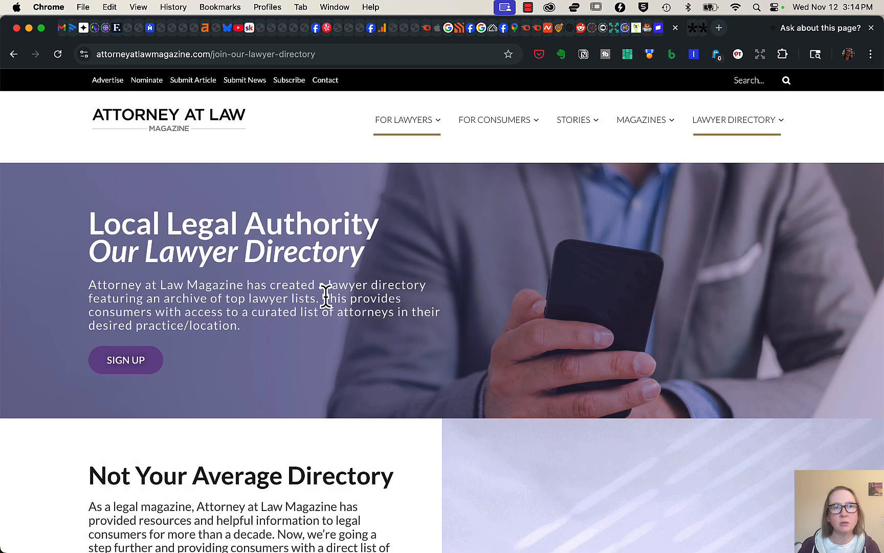
Step: Review the lawyer directory's benefits and its pricing for one, 2-5 and 6+ attorney profiles
{"action": "scroll", "coordinate": [336, 333], "scroll_direction": "down", "scroll_amount": 9}
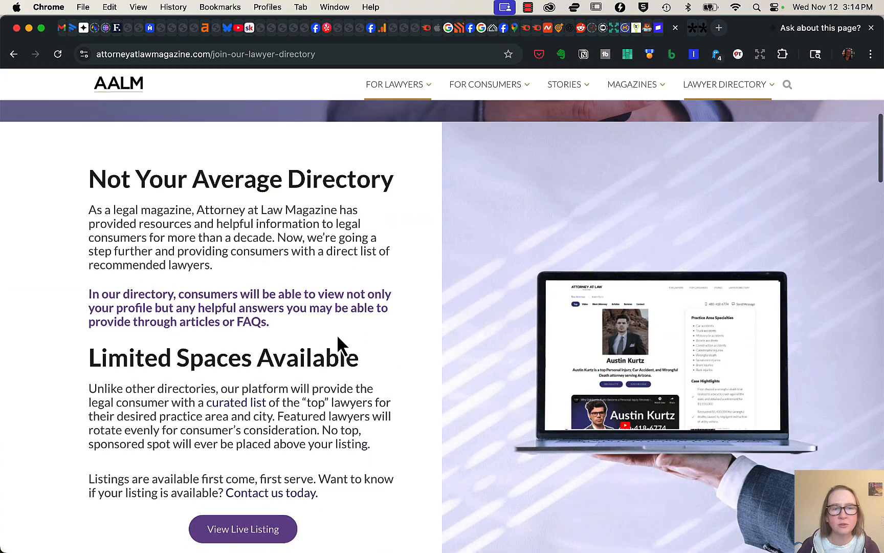
{"action": "scroll", "coordinate": [337, 349], "scroll_direction": "down", "scroll_amount": 12}
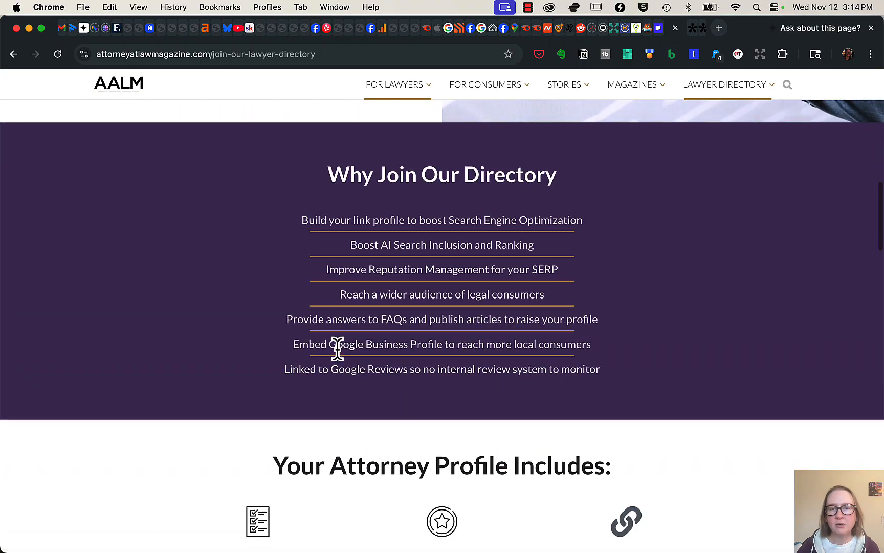
{"action": "scroll", "coordinate": [337, 349], "scroll_direction": "down", "scroll_amount": 12}
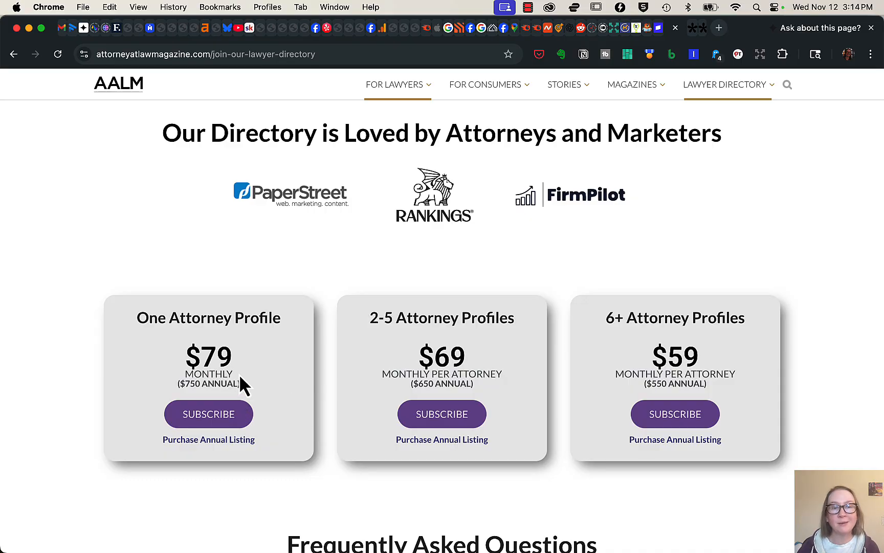
{"action": "scroll", "coordinate": [306, 427], "scroll_direction": "down", "scroll_amount": 3}
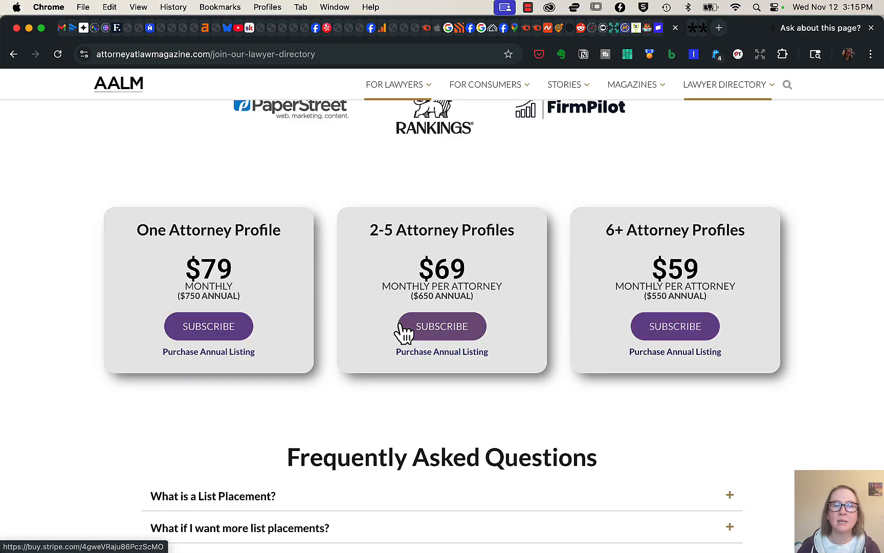
Step: Open the Stripe checkout for the monthly One Attorney Profile subscription, examine its payment form, and close it
{"action": "left_click", "coordinate": [230, 326]}
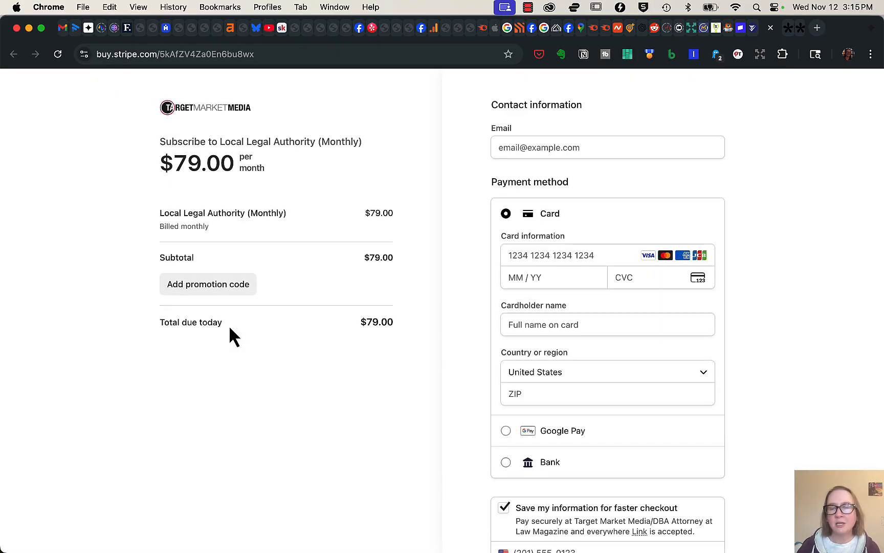
{"action": "scroll", "coordinate": [242, 341], "scroll_direction": "down", "scroll_amount": 2}
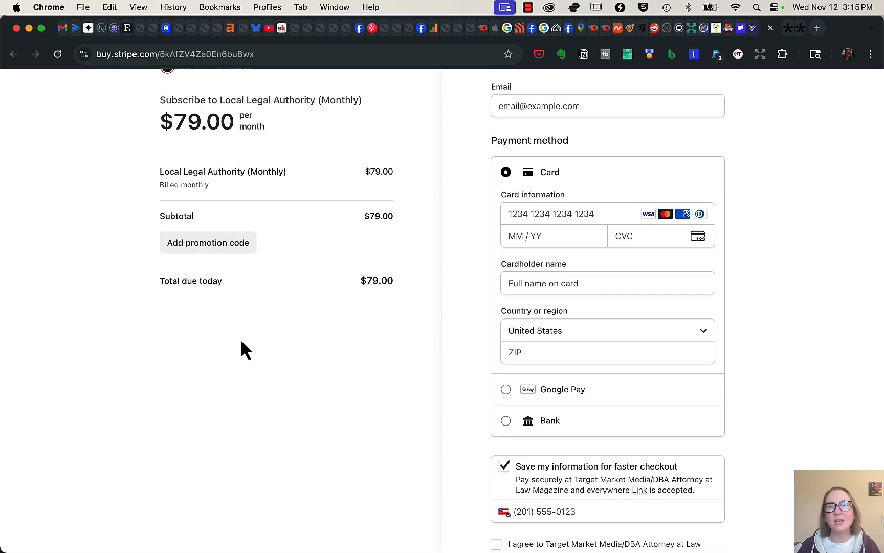
{"action": "scroll", "coordinate": [236, 338], "scroll_direction": "down", "scroll_amount": 4}
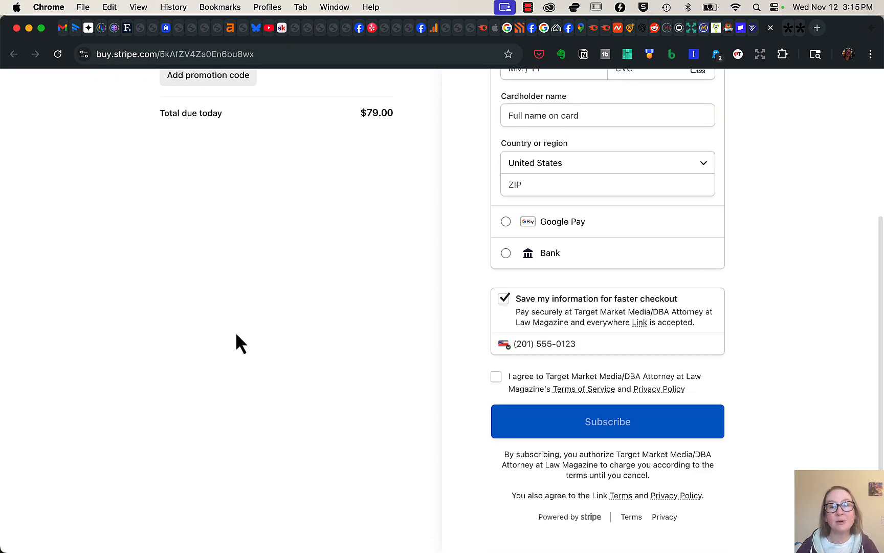
{"action": "scroll", "coordinate": [236, 336], "scroll_direction": "up", "scroll_amount": 5}
{"action": "scroll", "coordinate": [236, 338], "scroll_direction": "down", "scroll_amount": 5}
{"action": "scroll", "coordinate": [237, 338], "scroll_direction": "up", "scroll_amount": 5}
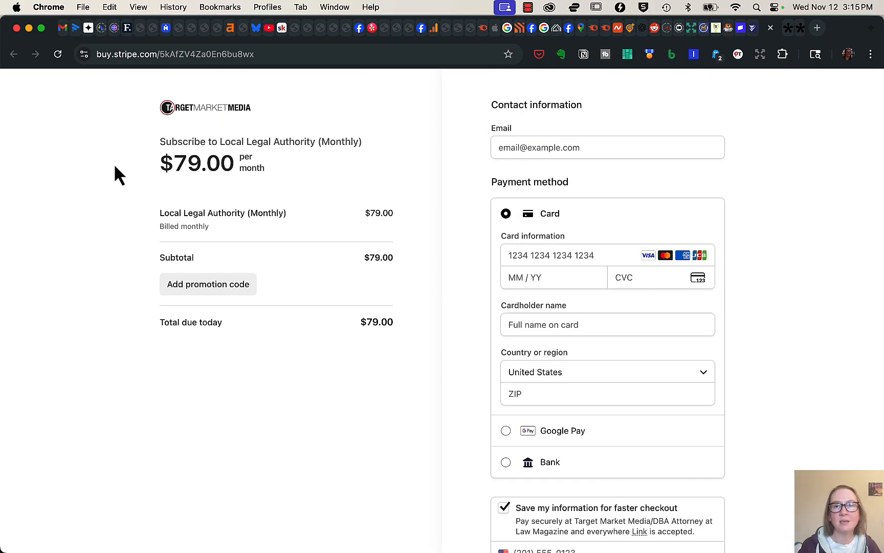
{"action": "key", "text": "super+w"}
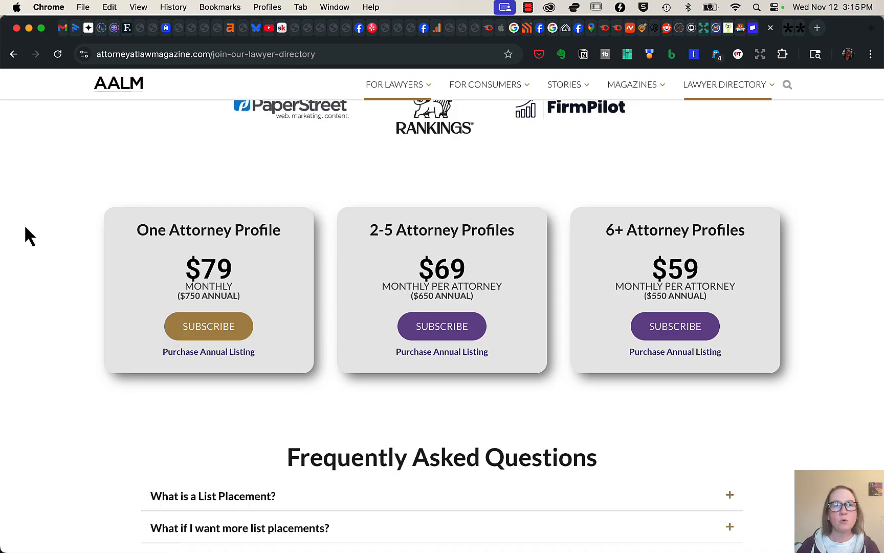
Step: Return to the Google results and open The Black Diamond Business Directory's "HOW IT WORKS (Claim Listings)" page
{"action": "left_click", "coordinate": [13, 54]}
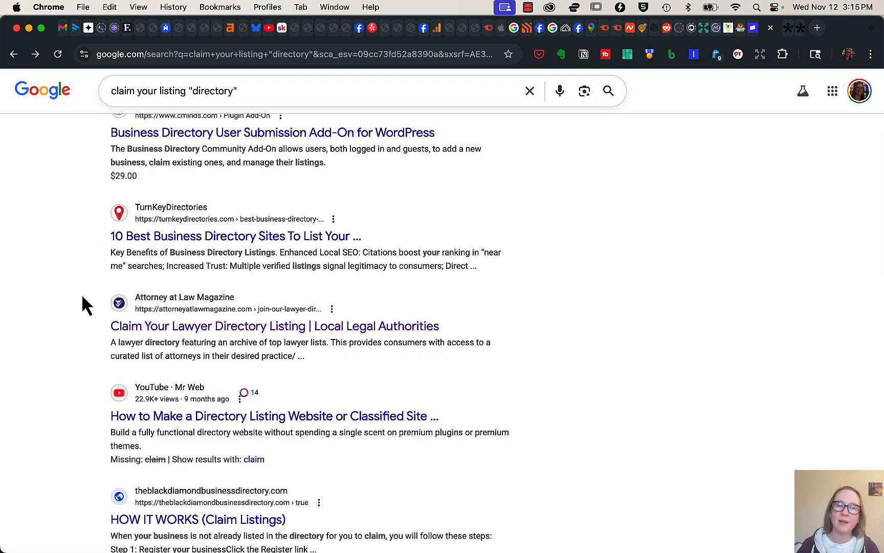
{"action": "scroll", "coordinate": [97, 343], "scroll_direction": "down", "scroll_amount": 5}
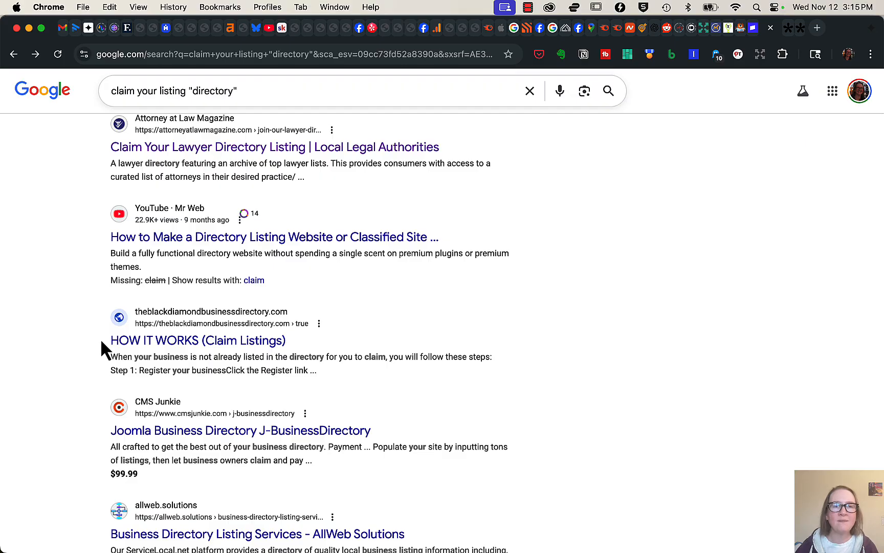
{"action": "left_click", "coordinate": [143, 342]}
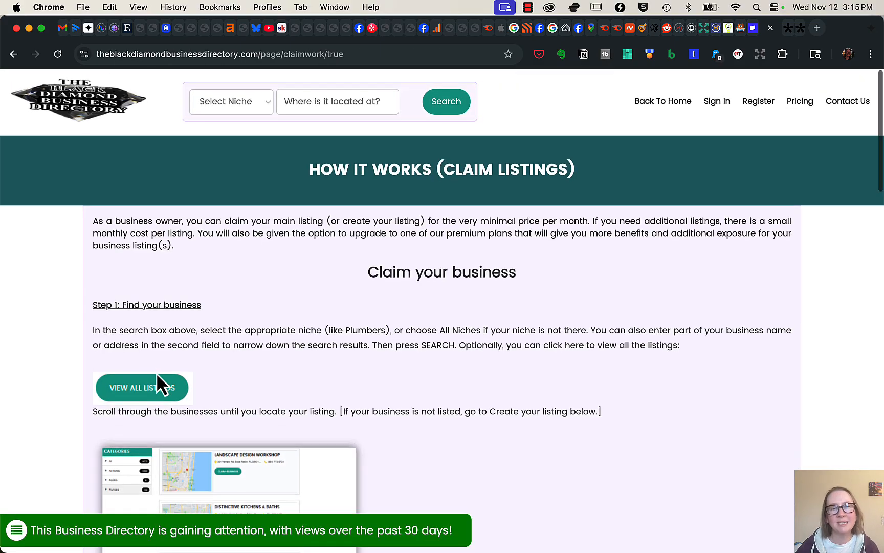
Step: Review the claim-listing instructions, including plan selection, PayPal payment and the steps for creating a new listing
{"action": "scroll", "coordinate": [156, 373], "scroll_direction": "down", "scroll_amount": 15}
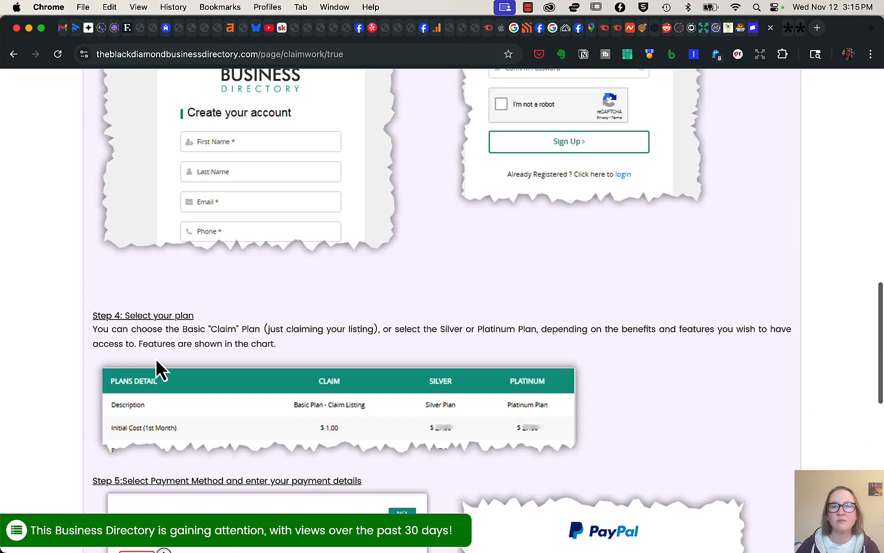
{"action": "scroll", "coordinate": [111, 178], "scroll_direction": "down", "scroll_amount": 10}
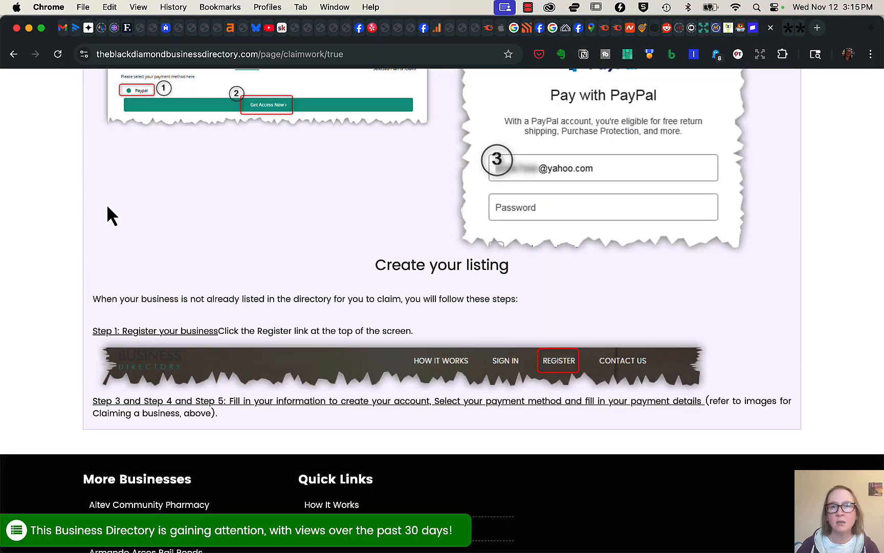
{"action": "scroll", "coordinate": [106, 204], "scroll_direction": "up", "scroll_amount": 3}
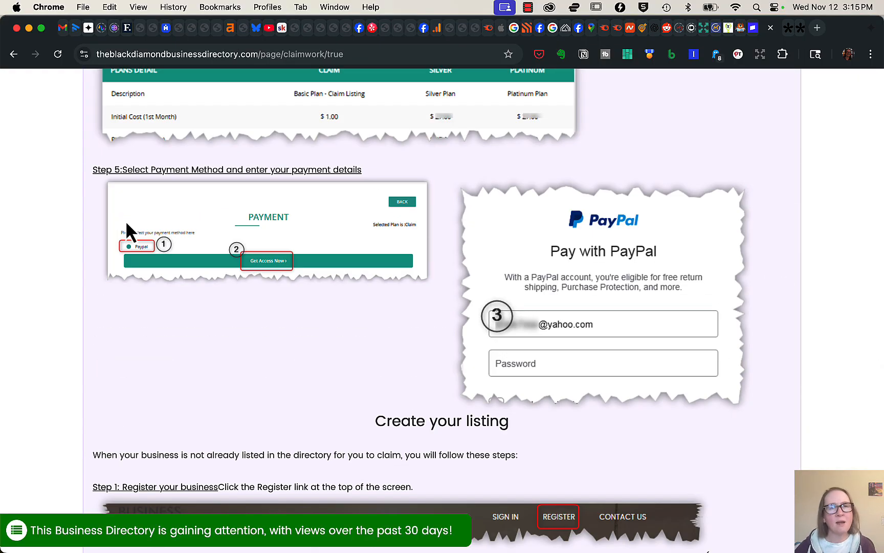
{"action": "scroll", "coordinate": [126, 224], "scroll_direction": "up", "scroll_amount": 5}
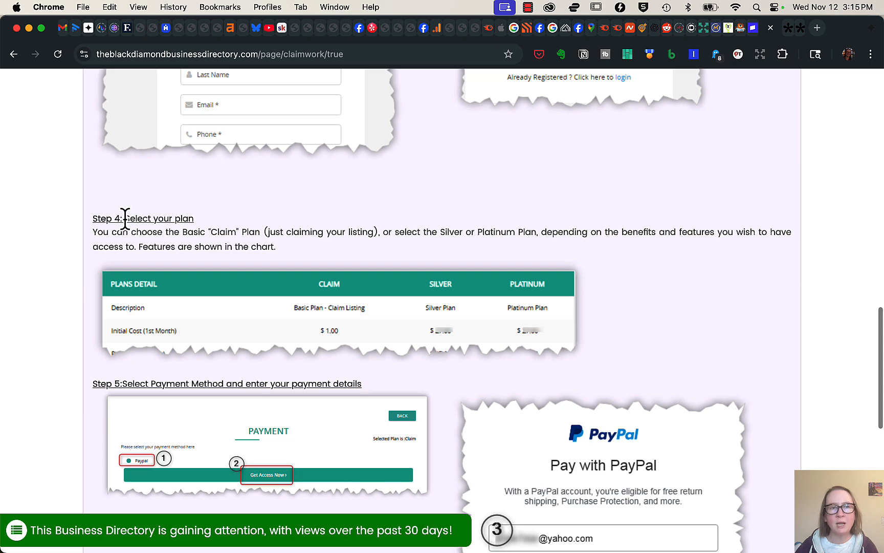
{"action": "scroll", "coordinate": [126, 220], "scroll_direction": "down", "scroll_amount": 4}
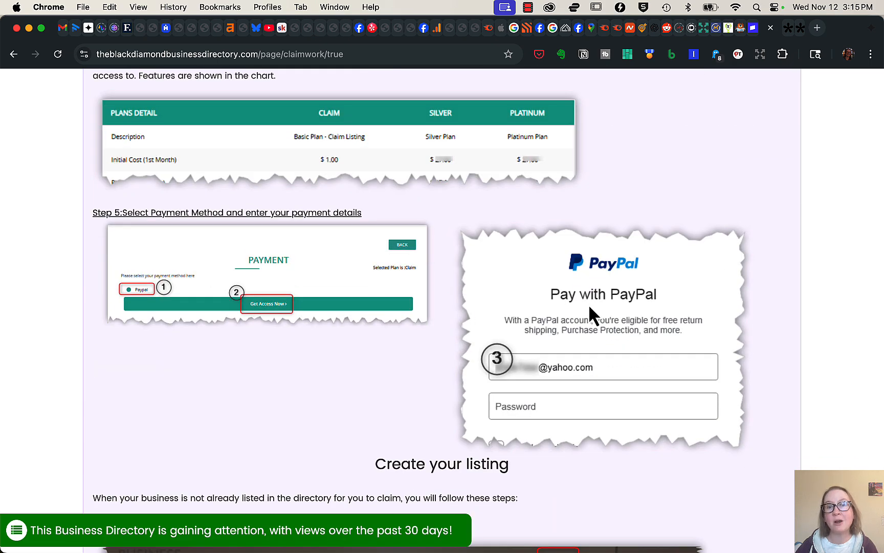
{"action": "scroll", "coordinate": [461, 379], "scroll_direction": "down", "scroll_amount": 6}
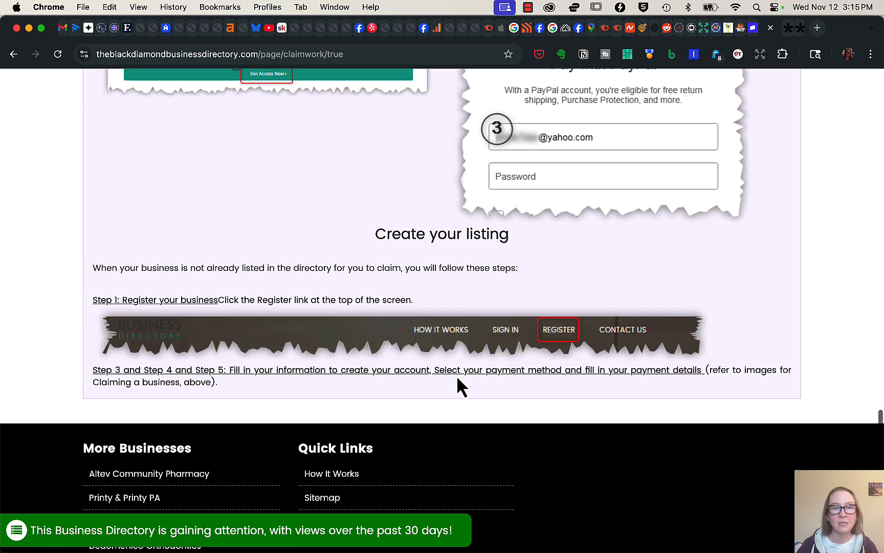
{"action": "scroll", "coordinate": [397, 379], "scroll_direction": "up", "scroll_amount": 20}
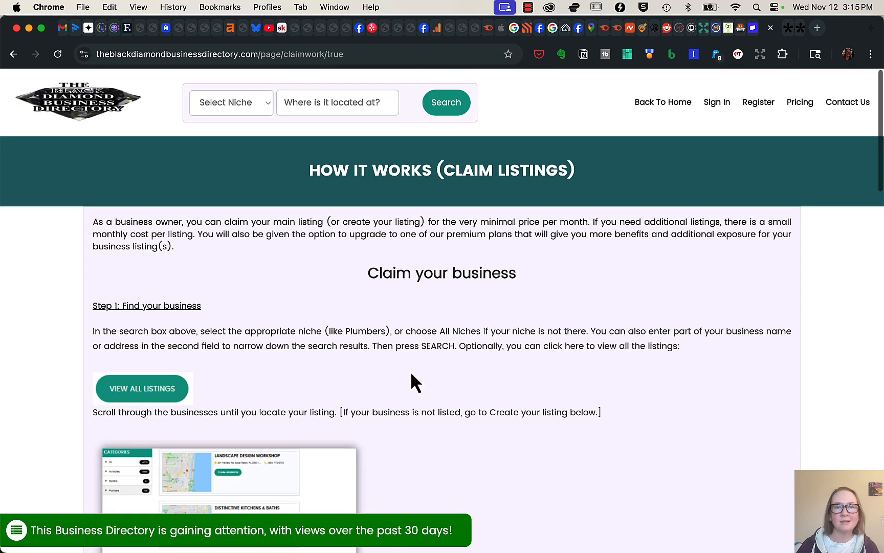
Step: Return to the Google results and look through the remaining listings and related searches on the page
{"action": "left_click", "coordinate": [14, 55]}
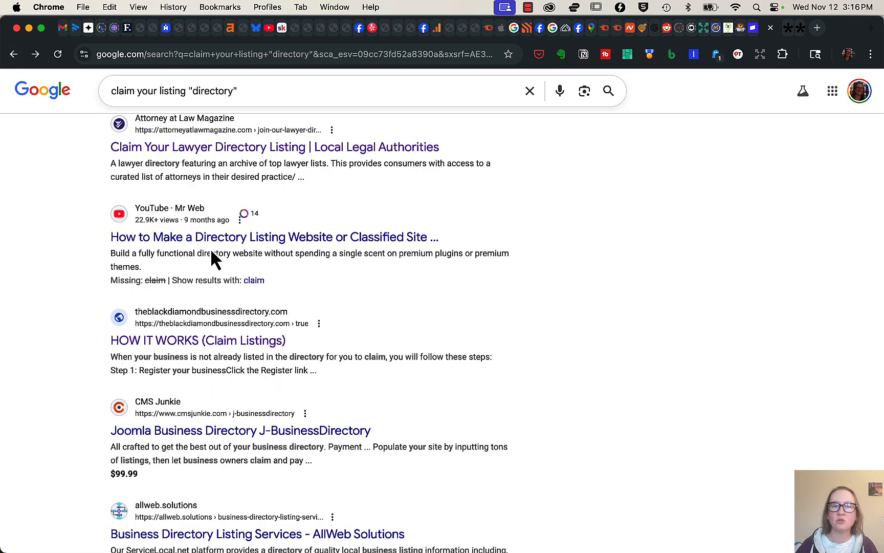
{"action": "scroll", "coordinate": [420, 353], "scroll_direction": "down", "scroll_amount": 5}
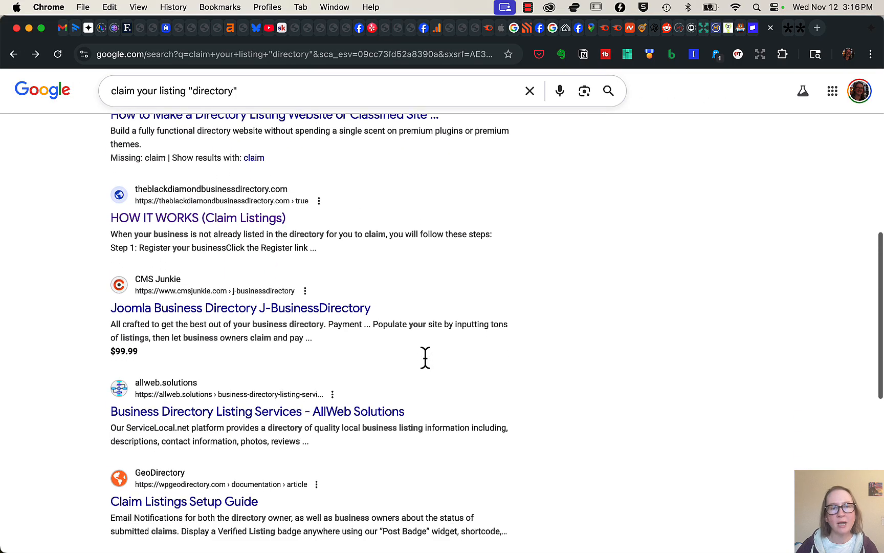
{"action": "scroll", "coordinate": [426, 358], "scroll_direction": "down", "scroll_amount": 2}
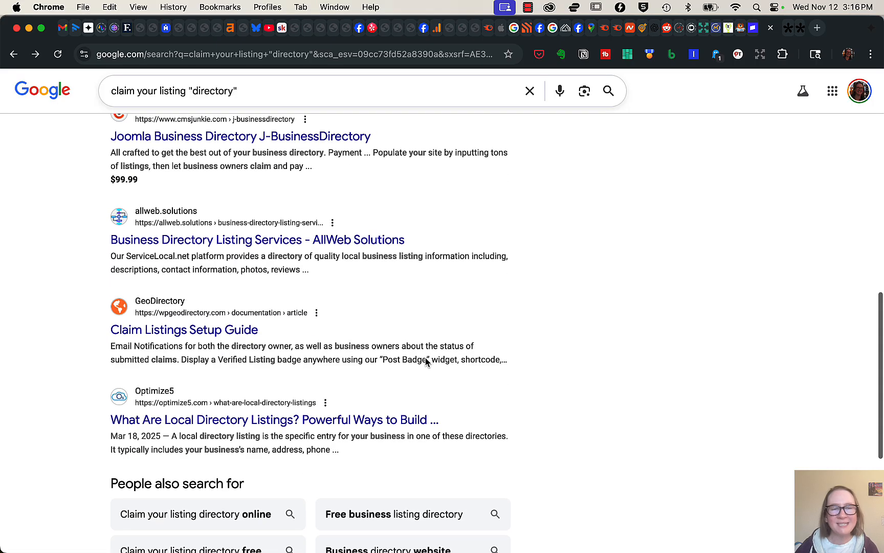
{"action": "scroll", "coordinate": [410, 379], "scroll_direction": "down", "scroll_amount": 3}
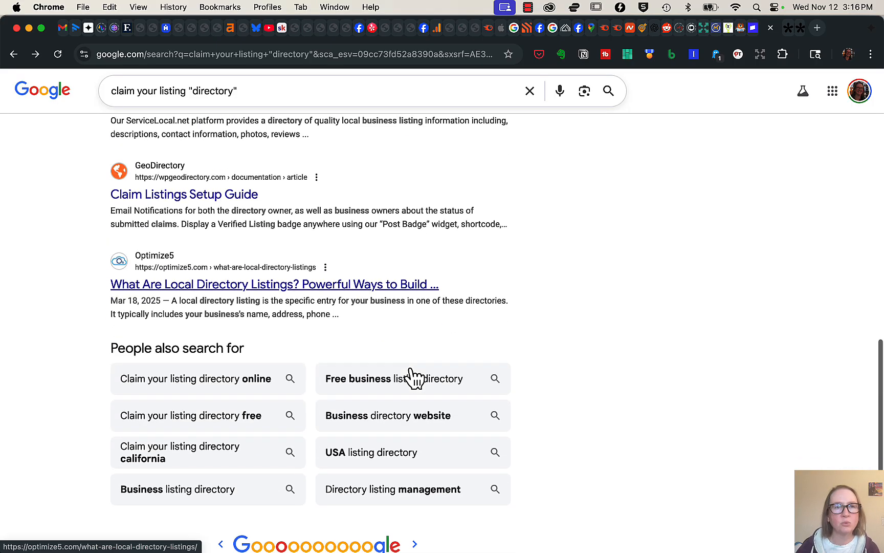
{"action": "scroll", "coordinate": [435, 348], "scroll_direction": "down", "scroll_amount": 2}
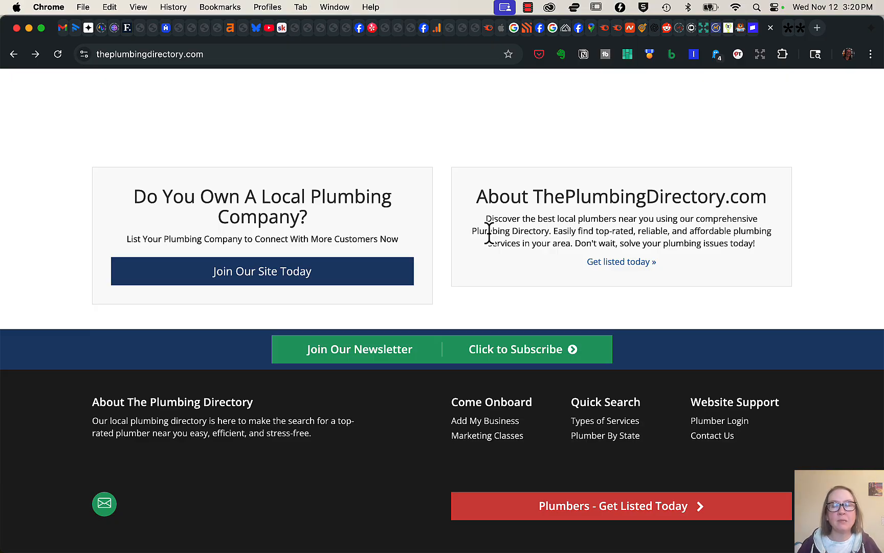
Step: Open The Plumbing Directory's join page and compare the features of the Grow, Scale and Elite plans
{"action": "left_click", "coordinate": [491, 432]}
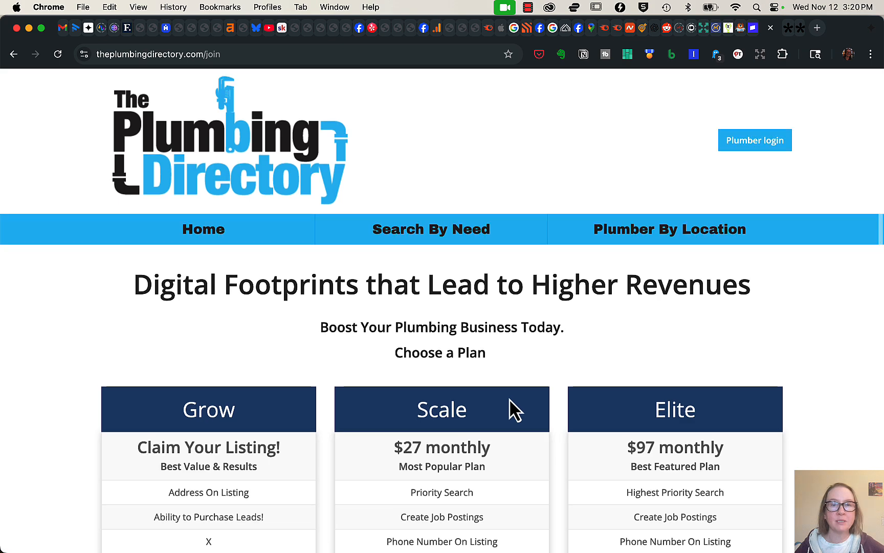
{"action": "scroll", "coordinate": [512, 404], "scroll_direction": "down", "scroll_amount": 3}
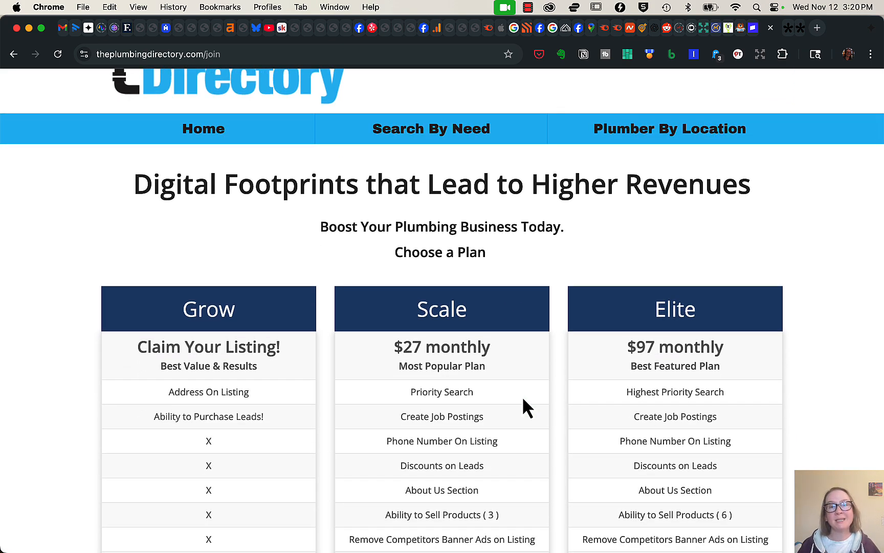
{"action": "scroll", "coordinate": [517, 397], "scroll_direction": "down", "scroll_amount": 4}
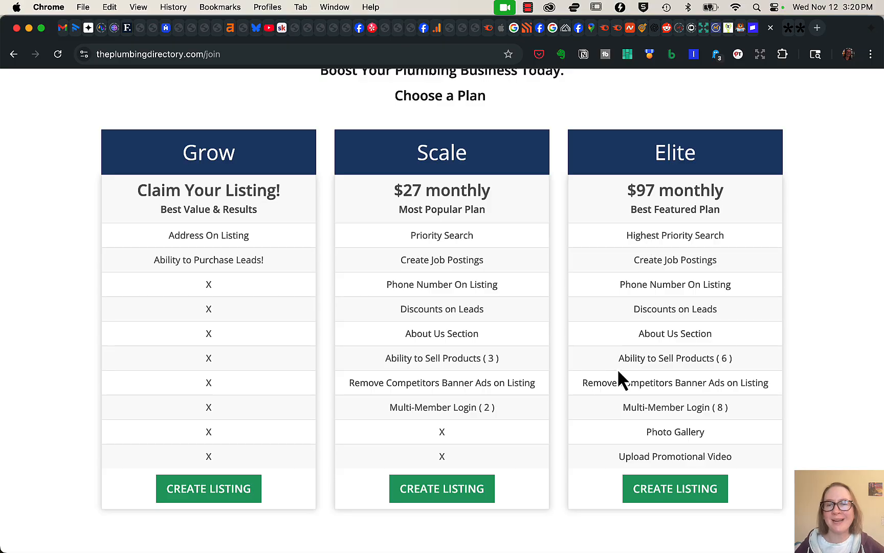
Step: Start creating a Scale plan listing and review the checkout form's payment options, billing fields and agreements
{"action": "scroll", "coordinate": [625, 378], "scroll_direction": "down", "scroll_amount": 5}
{"action": "left_click", "coordinate": [467, 247]}
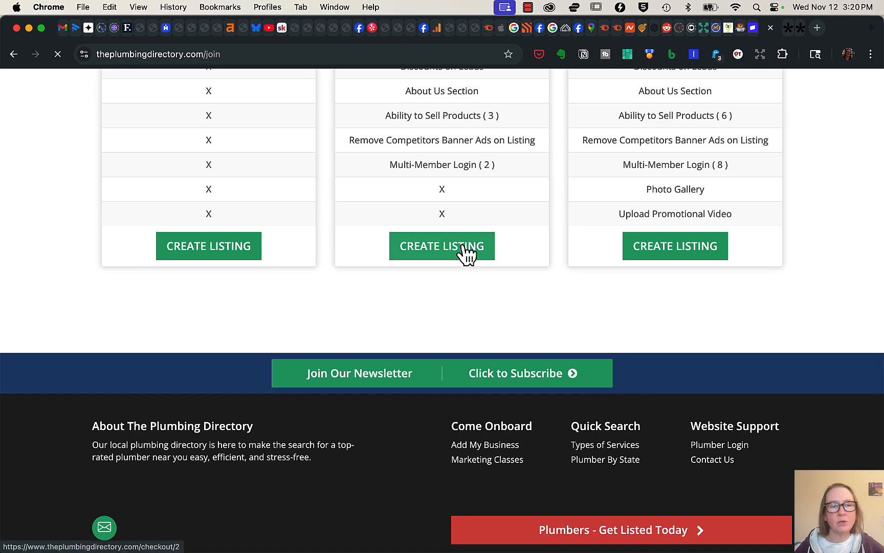
{"action": "scroll", "coordinate": [625, 290], "scroll_direction": "down", "scroll_amount": 7}
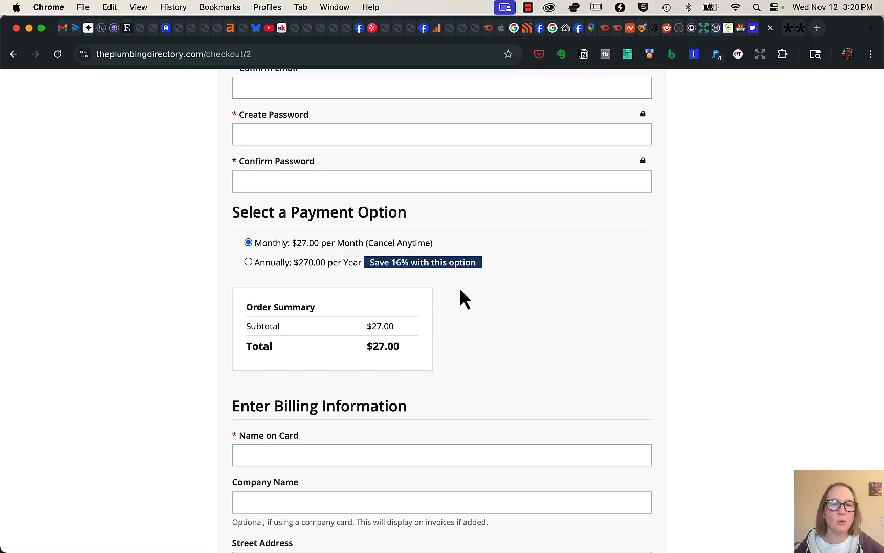
{"action": "scroll", "coordinate": [409, 322], "scroll_direction": "down", "scroll_amount": 6}
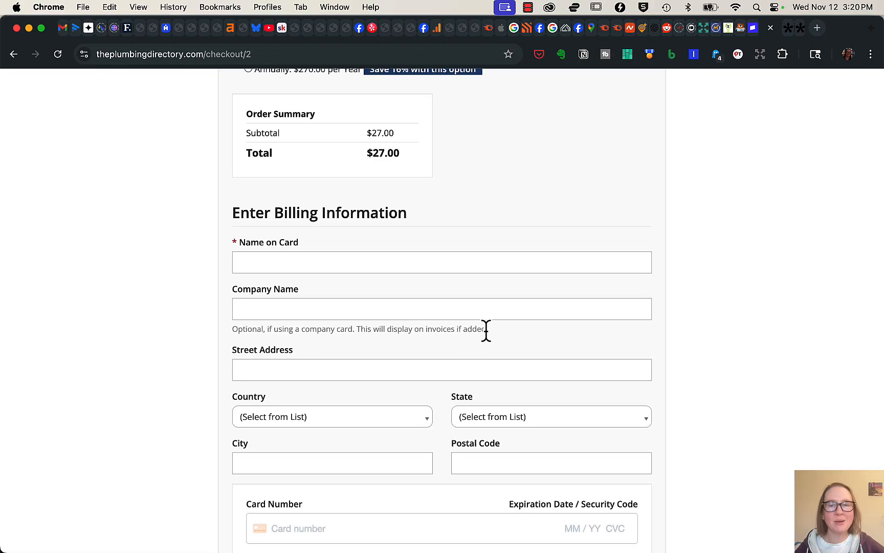
{"action": "scroll", "coordinate": [483, 338], "scroll_direction": "down", "scroll_amount": 2}
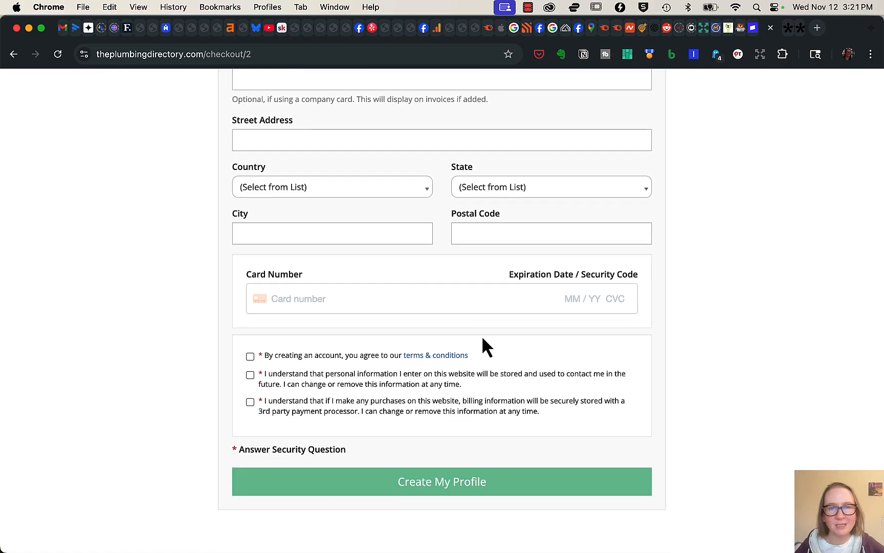
Step: Inspect the page code around the checkout form's card number field for the payment processor, and close the inspector
{"action": "scroll", "coordinate": [501, 348], "scroll_direction": "up", "scroll_amount": 5}
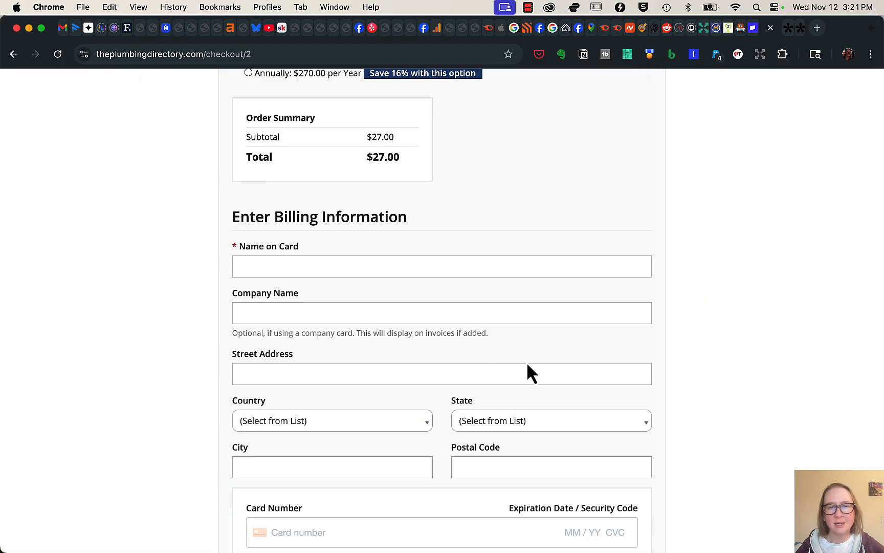
{"action": "scroll", "coordinate": [529, 361], "scroll_direction": "down", "scroll_amount": 2}
{"action": "right_click", "coordinate": [470, 389]}
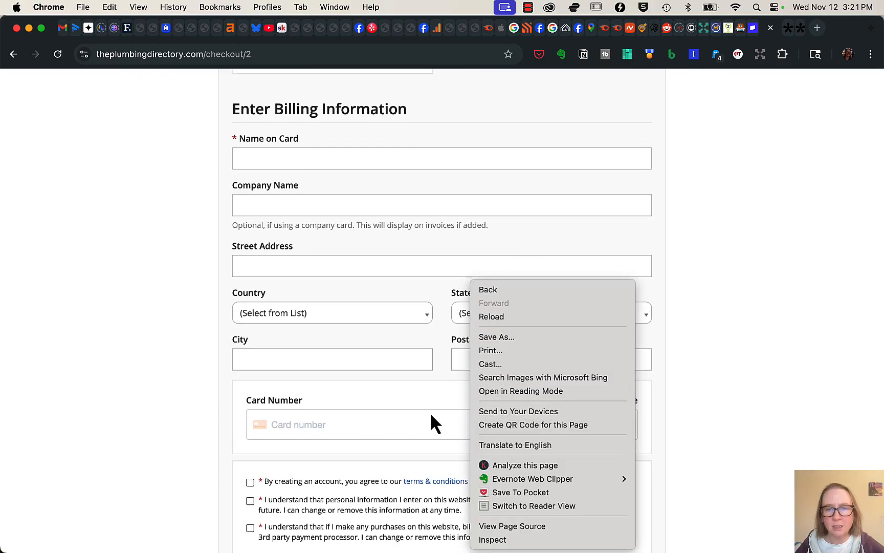
{"action": "left_click", "coordinate": [486, 540]}
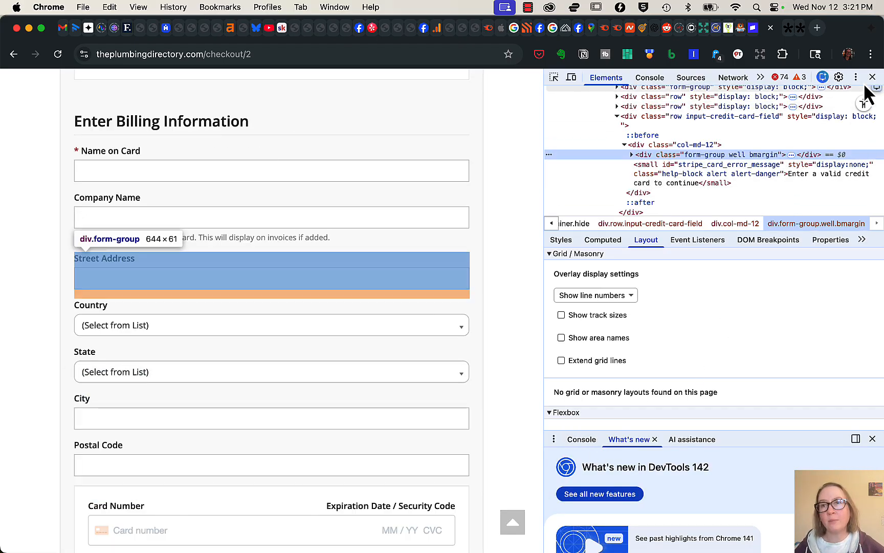
{"action": "scroll", "coordinate": [837, 128], "scroll_direction": "up", "scroll_amount": 3}
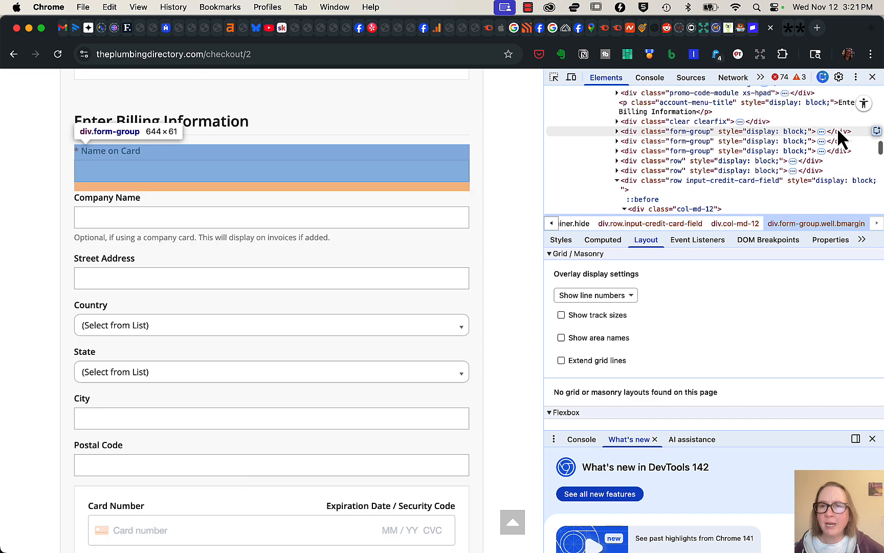
{"action": "scroll", "coordinate": [837, 127], "scroll_direction": "up", "scroll_amount": 5}
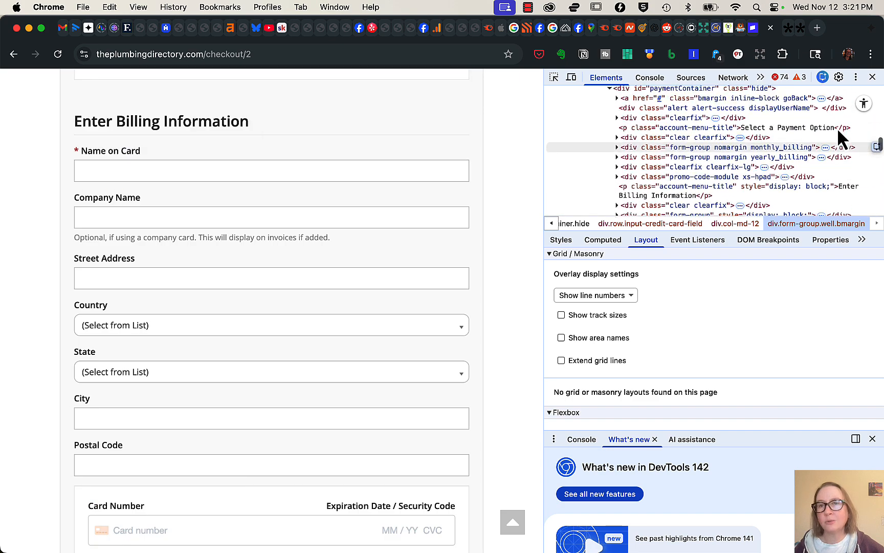
{"action": "scroll", "coordinate": [837, 127], "scroll_direction": "up", "scroll_amount": 4}
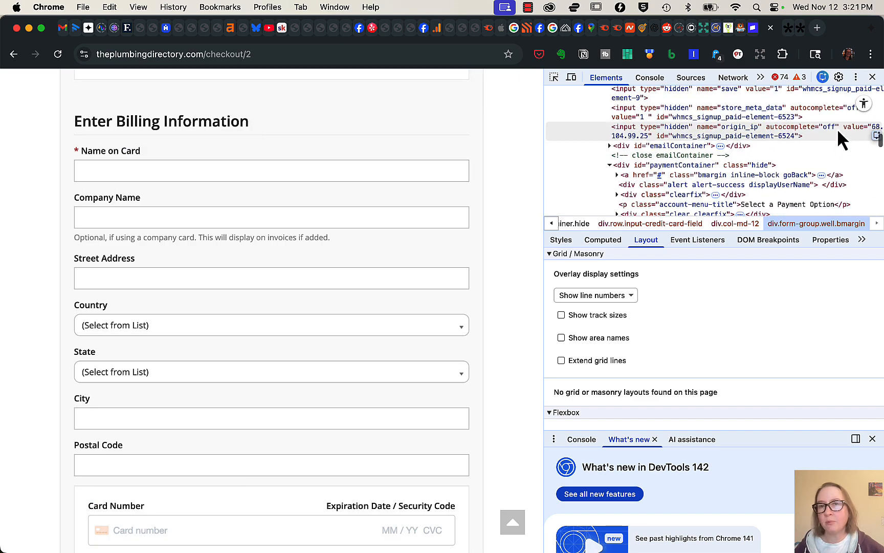
{"action": "left_click", "coordinate": [873, 76]}
{"action": "scroll", "coordinate": [338, 138], "scroll_direction": "down", "scroll_amount": 5}
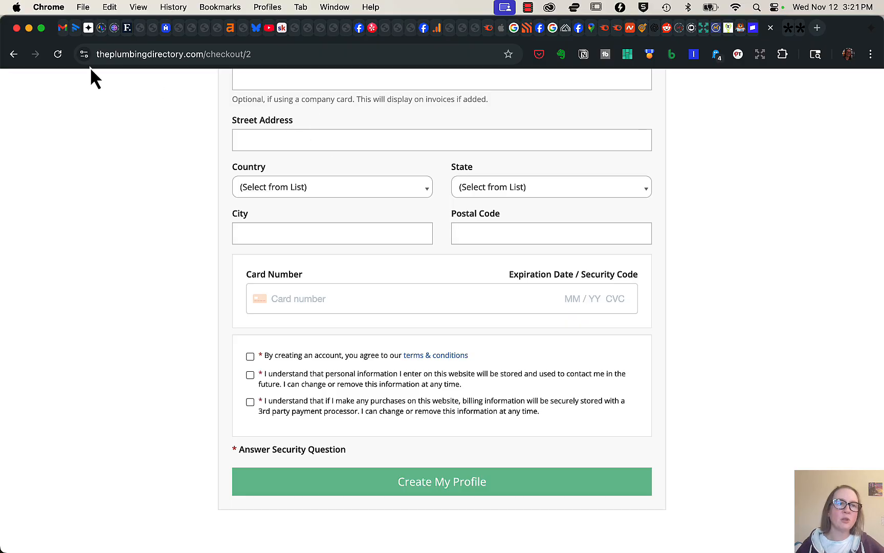
Step: Return to the plumbers directory search results, open the Best Plumbers site and review its get-listed signup form
{"action": "left_click", "coordinate": [12, 55]}
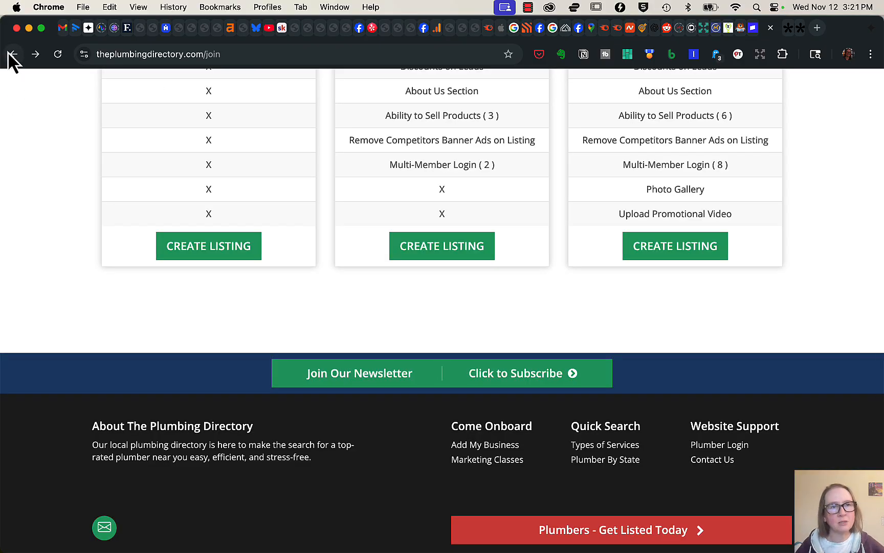
{"action": "left_click", "coordinate": [12, 55]}
{"action": "left_click", "coordinate": [12, 55]}
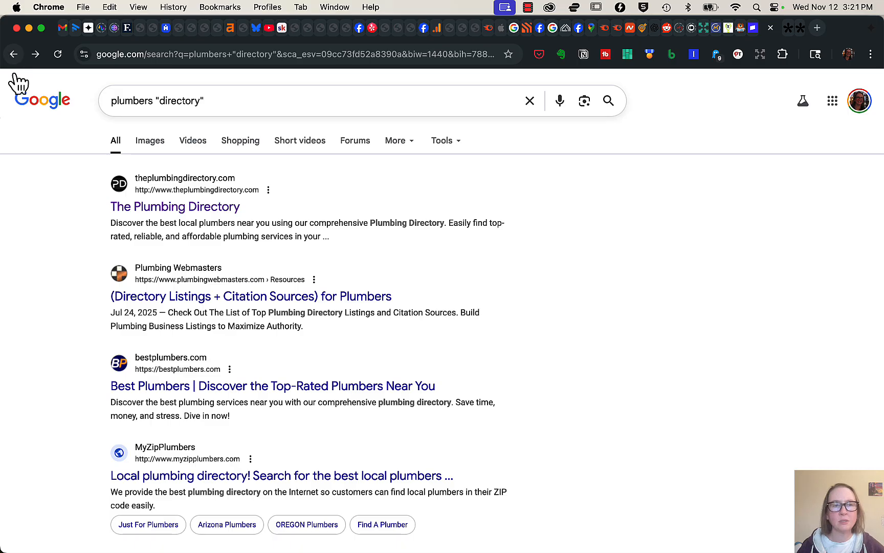
{"action": "left_click", "coordinate": [254, 395]}
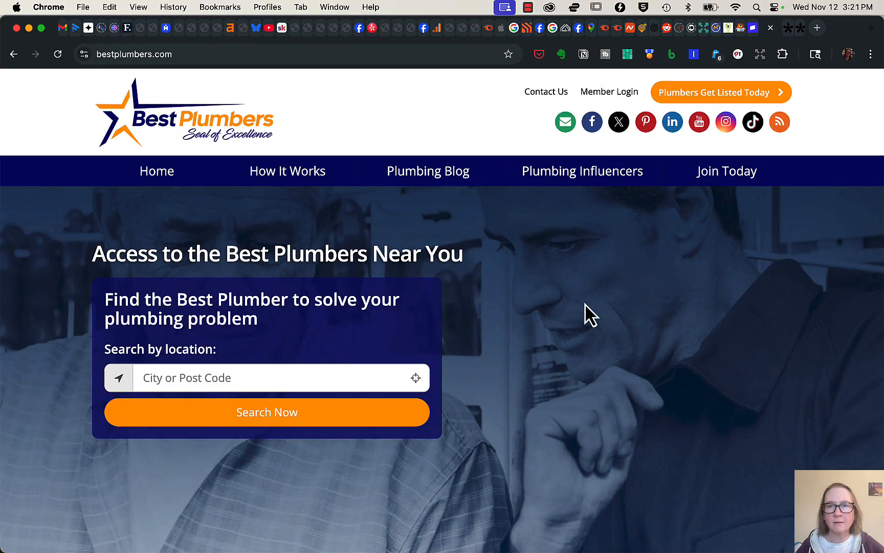
{"action": "left_click", "coordinate": [740, 97]}
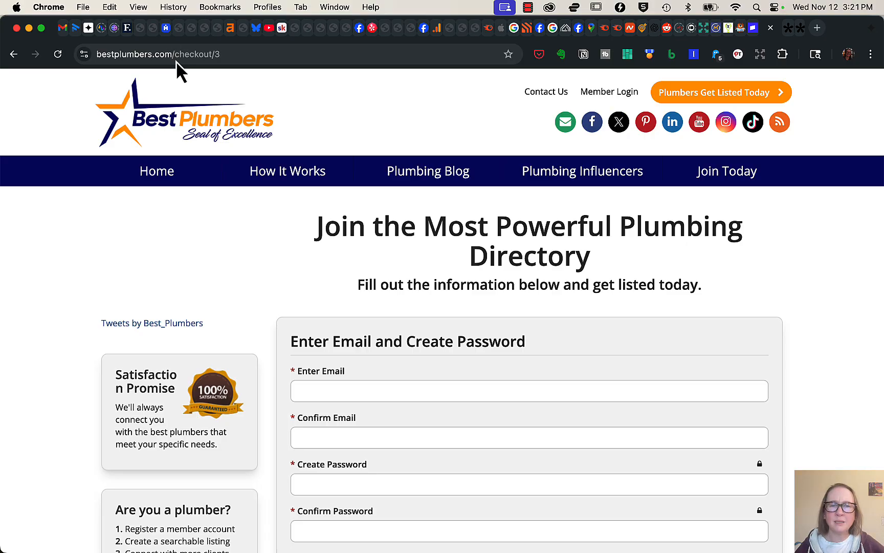
{"action": "scroll", "coordinate": [255, 240], "scroll_direction": "down", "scroll_amount": 10}
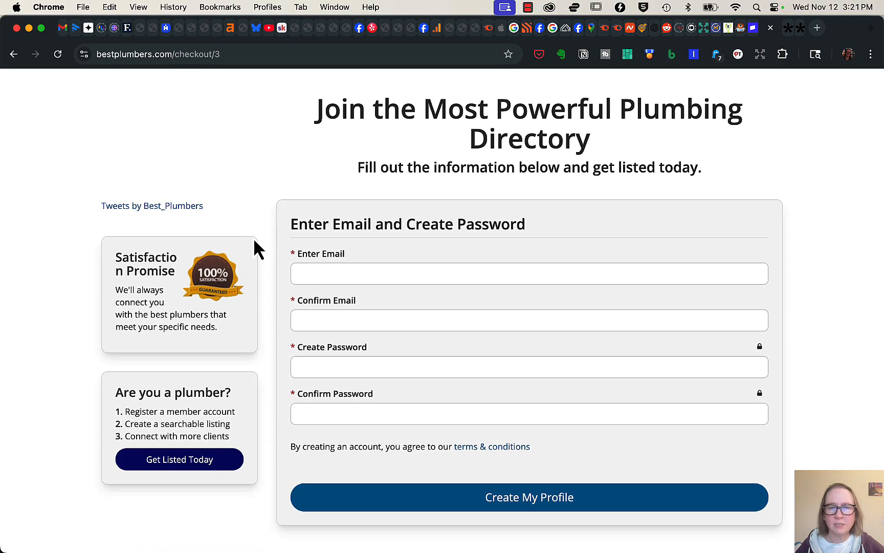
{"action": "scroll", "coordinate": [252, 251], "scroll_direction": "down", "scroll_amount": 1}
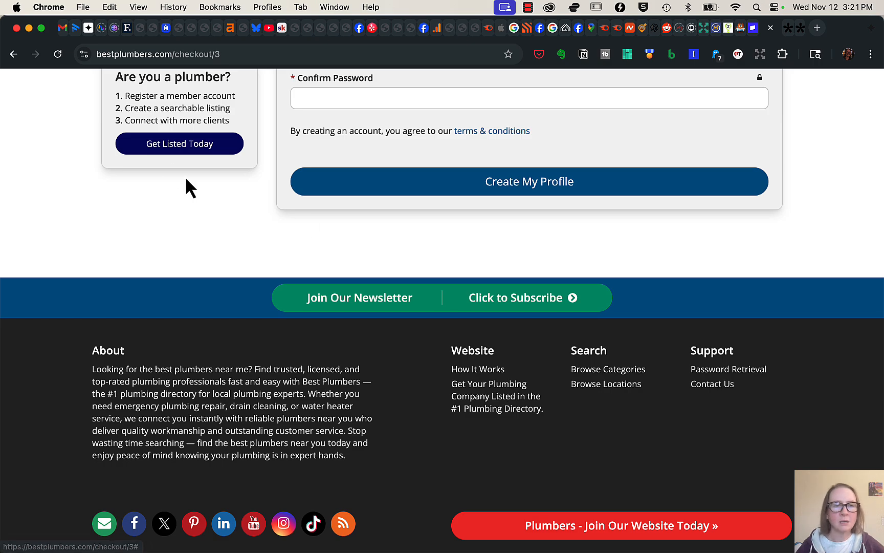
Step: Return to the plumbers directory search results, open PHCEid's Licensed Plumbers Directory Nevada and look through the page
{"action": "right_click", "coordinate": [13, 58]}
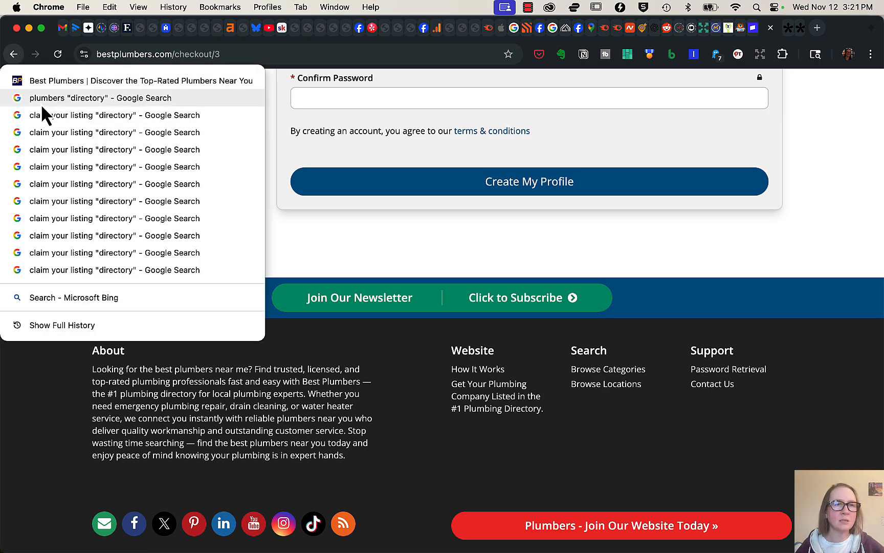
{"action": "left_click", "coordinate": [42, 101]}
{"action": "scroll", "coordinate": [122, 312], "scroll_direction": "down", "scroll_amount": 8}
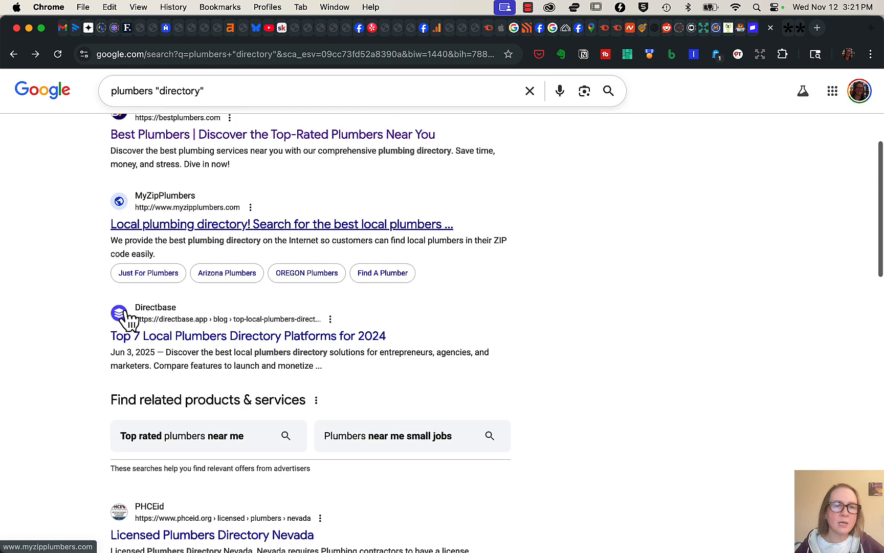
{"action": "scroll", "coordinate": [127, 318], "scroll_direction": "down", "scroll_amount": 2}
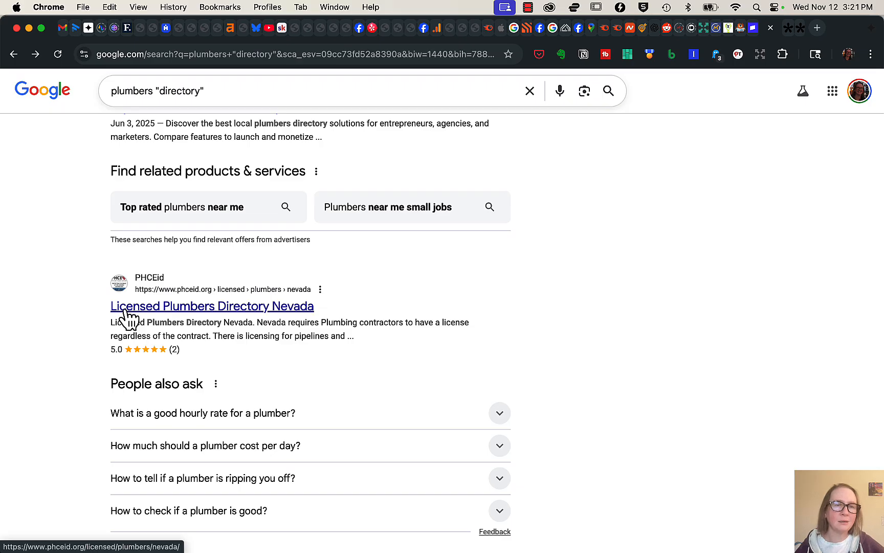
{"action": "left_click", "coordinate": [125, 309]}
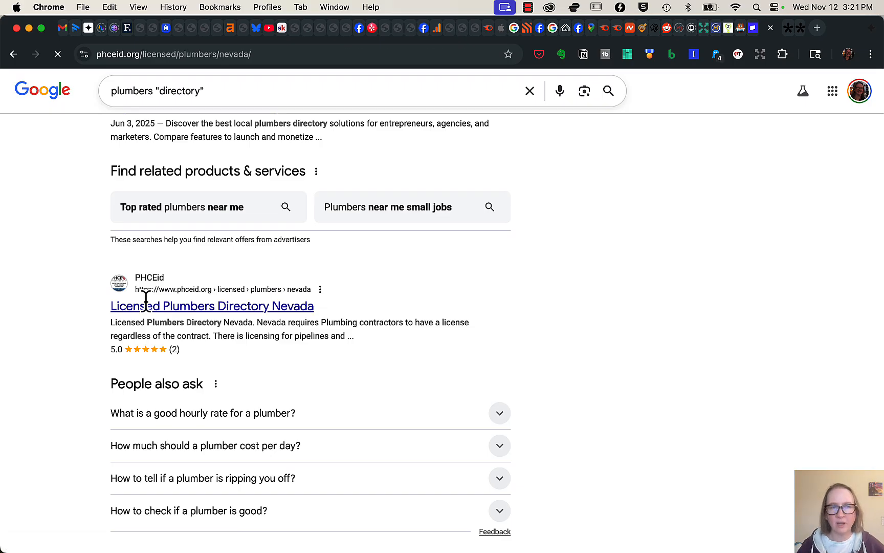
{"action": "scroll", "coordinate": [303, 321], "scroll_direction": "down", "scroll_amount": 15}
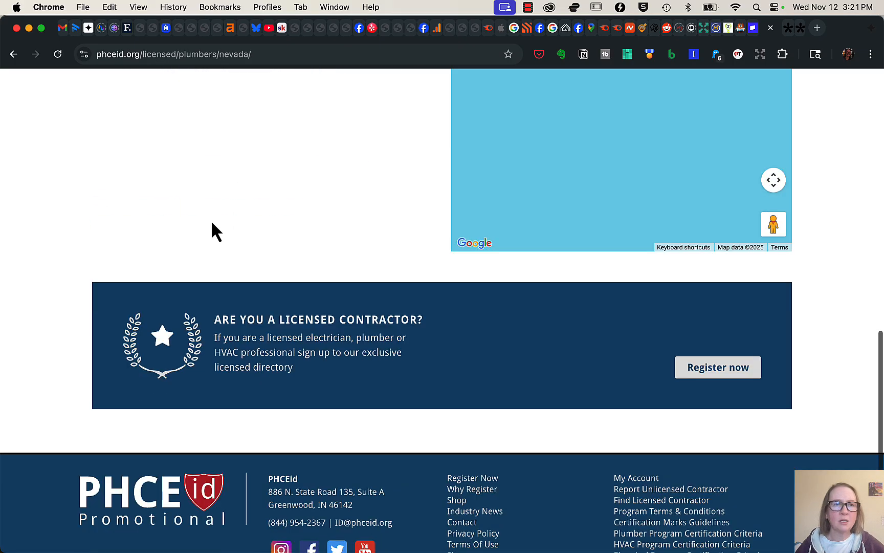
Step: Go back to the Google results and look through the remaining plumbing directories and related searches
{"action": "left_click", "coordinate": [15, 56]}
{"action": "scroll", "coordinate": [101, 300], "scroll_direction": "down", "scroll_amount": 8}
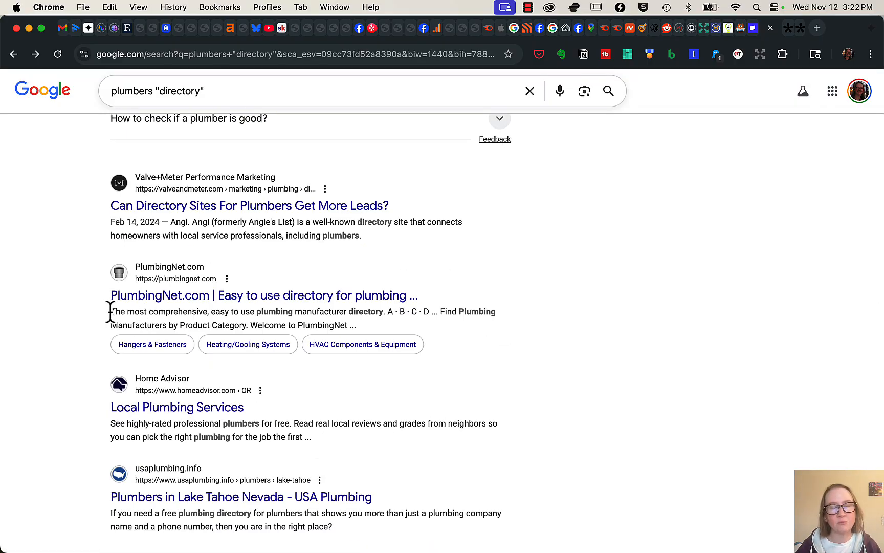
{"action": "scroll", "coordinate": [118, 327], "scroll_direction": "down", "scroll_amount": 3}
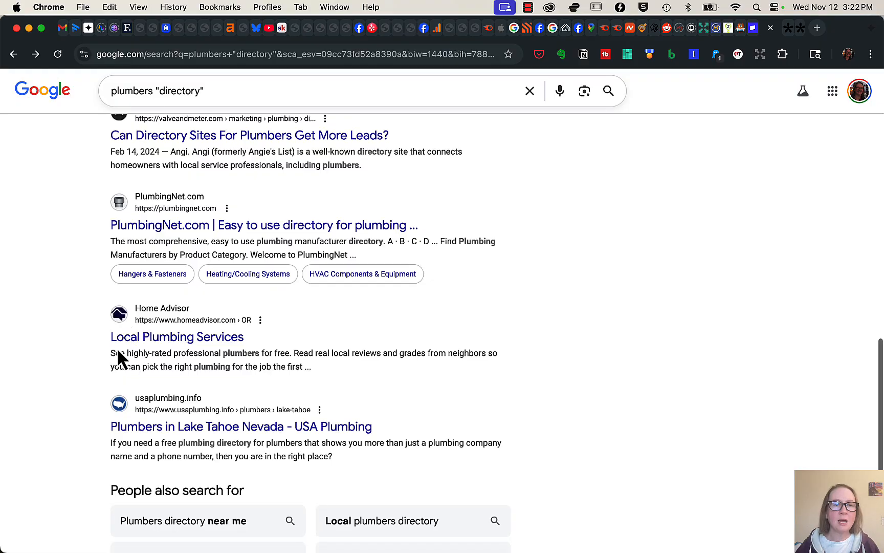
{"action": "scroll", "coordinate": [119, 353], "scroll_direction": "down", "scroll_amount": 5}
{"action": "scroll", "coordinate": [204, 312], "scroll_direction": "down", "scroll_amount": 4}
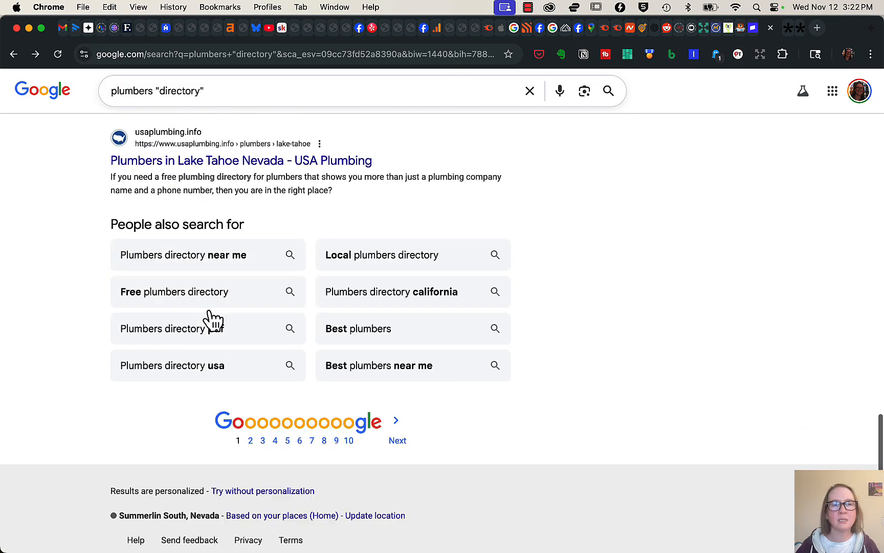
{"action": "scroll", "coordinate": [214, 320], "scroll_direction": "down", "scroll_amount": 1}
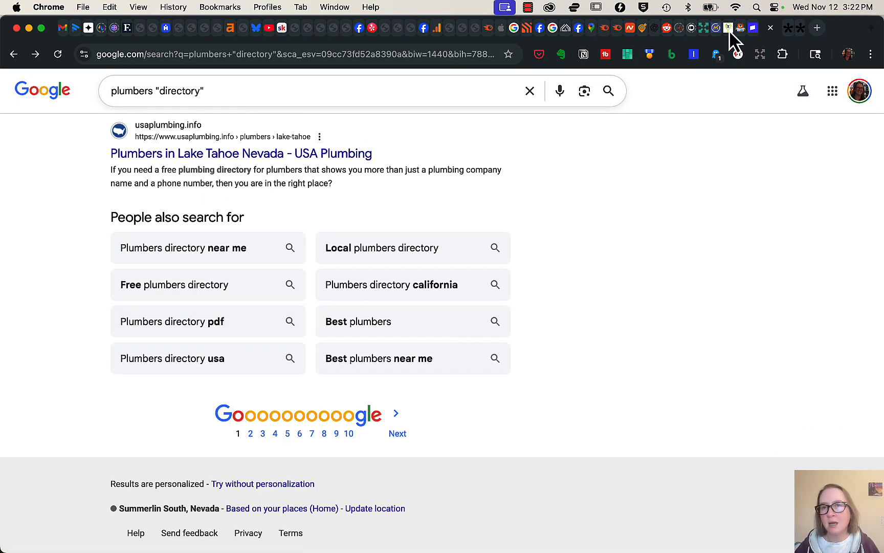
Step: Switch to the Find Bungee Fitness page editor and leave it without saving to open the live Premium Listing Packages page
{"action": "left_click", "coordinate": [730, 30]}
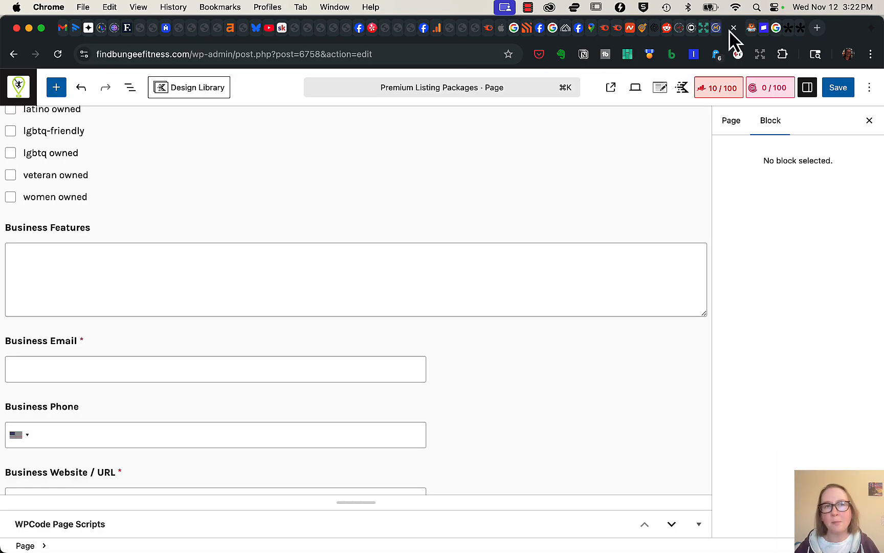
{"action": "left_click", "coordinate": [14, 53]}
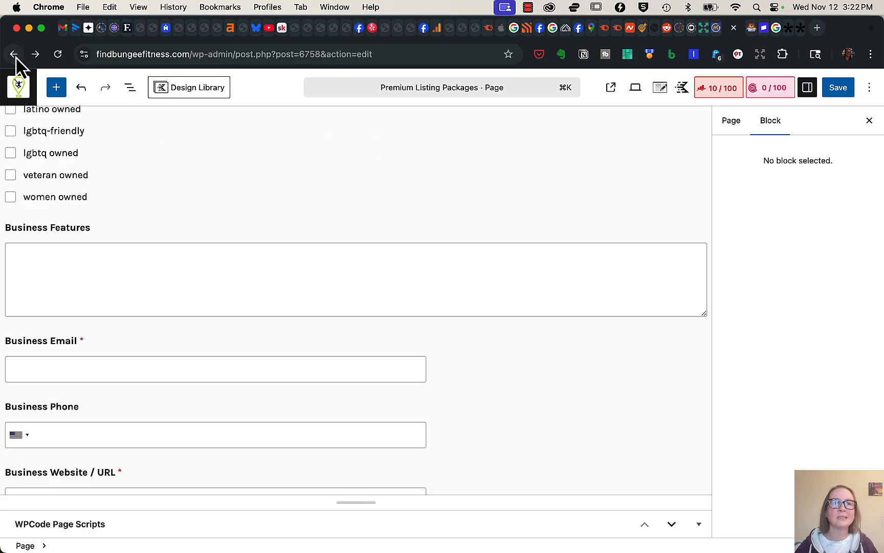
{"action": "right_click", "coordinate": [14, 56]}
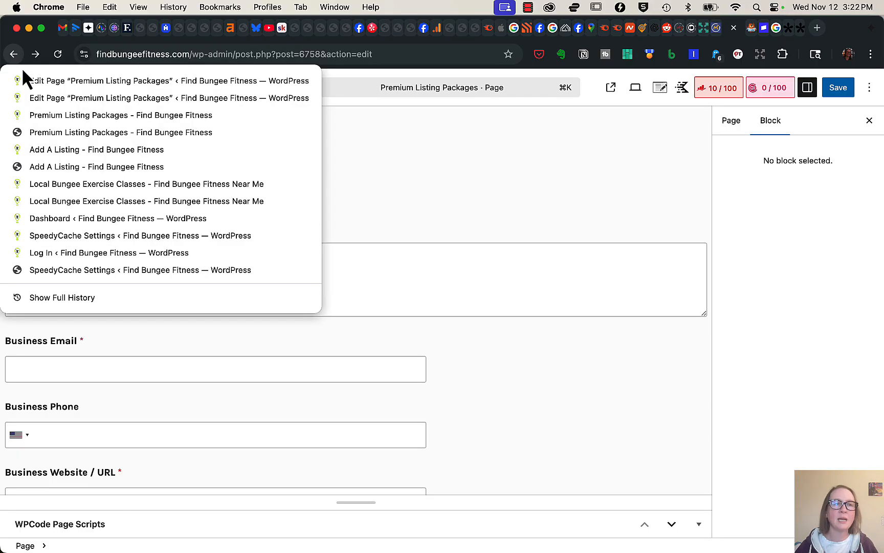
{"action": "left_click", "coordinate": [42, 117]}
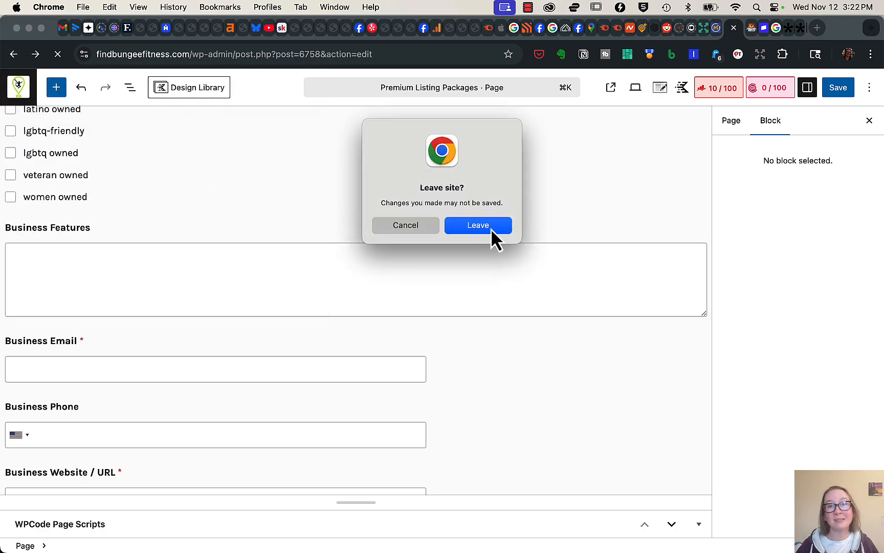
{"action": "left_click", "coordinate": [490, 229]}
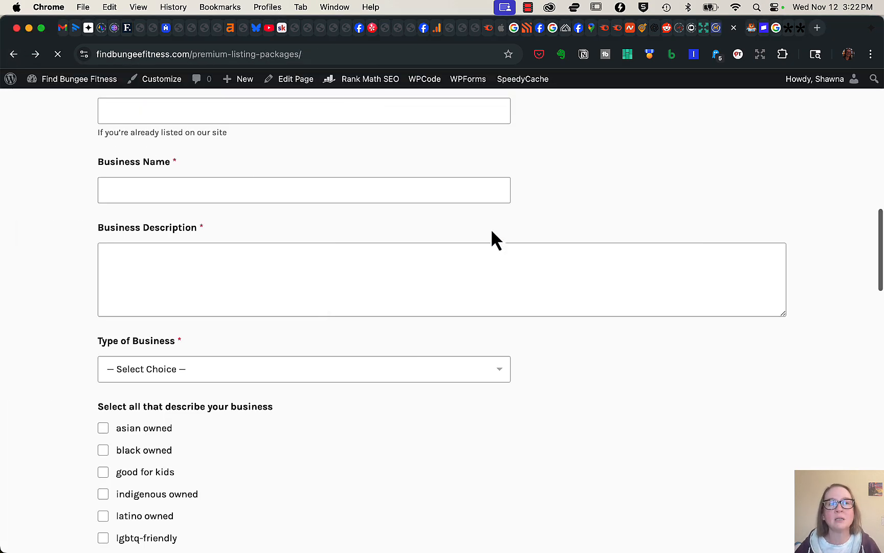
Step: Review the premium listing form's packages and payment fields, check the blank Tally form, and return to the Premium Listing Packages page
{"action": "scroll", "coordinate": [545, 244], "scroll_direction": "up", "scroll_amount": 3}
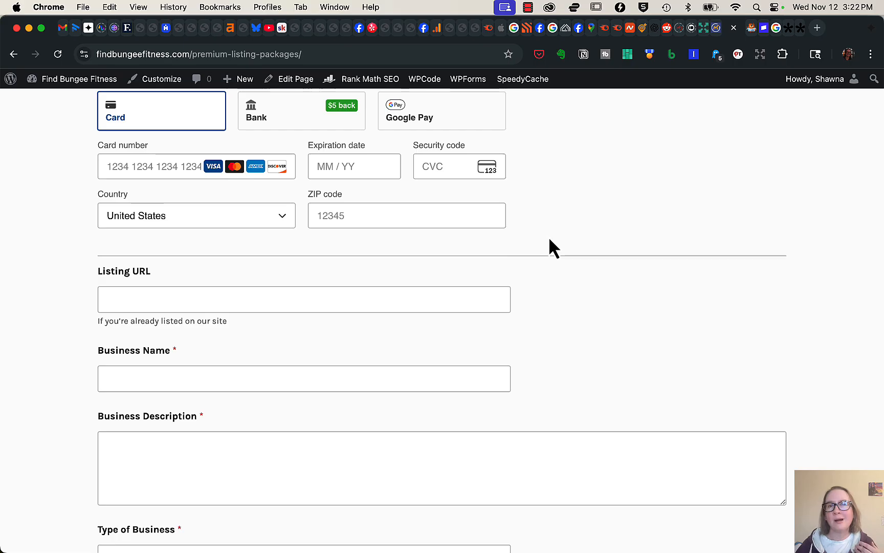
{"action": "scroll", "coordinate": [550, 239], "scroll_direction": "down", "scroll_amount": 3}
{"action": "scroll", "coordinate": [557, 251], "scroll_direction": "up", "scroll_amount": 5}
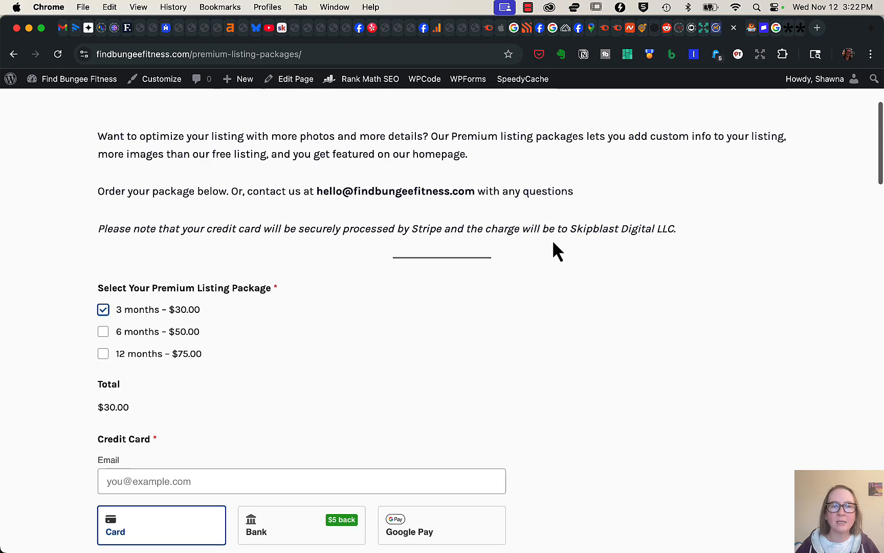
{"action": "left_click", "coordinate": [791, 28]}
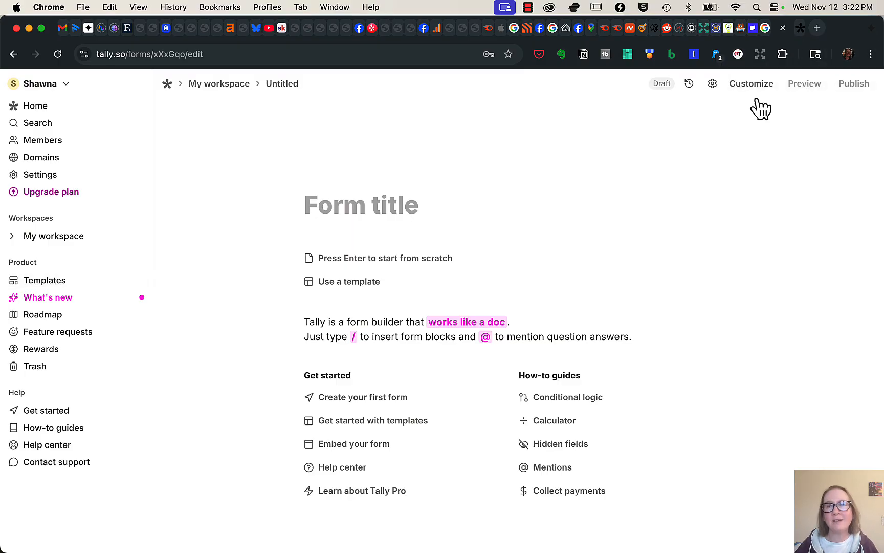
{"action": "left_click", "coordinate": [730, 33]}
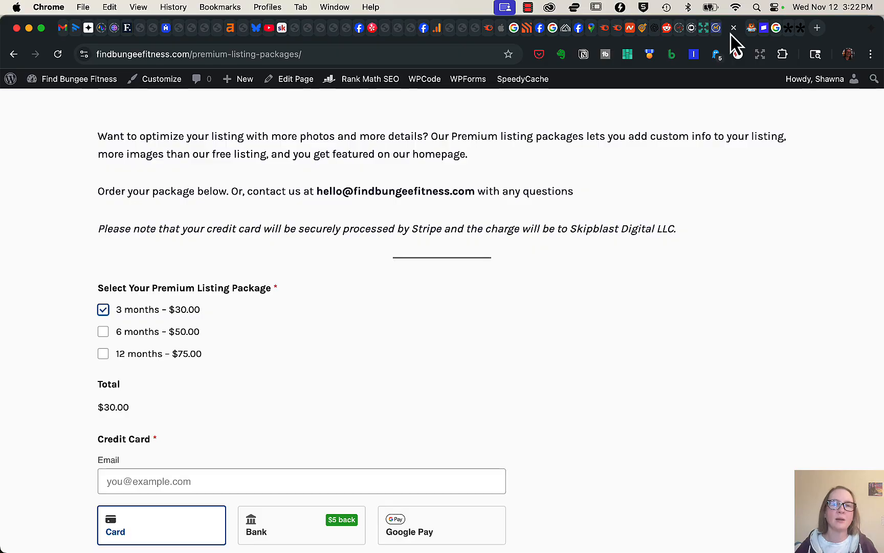